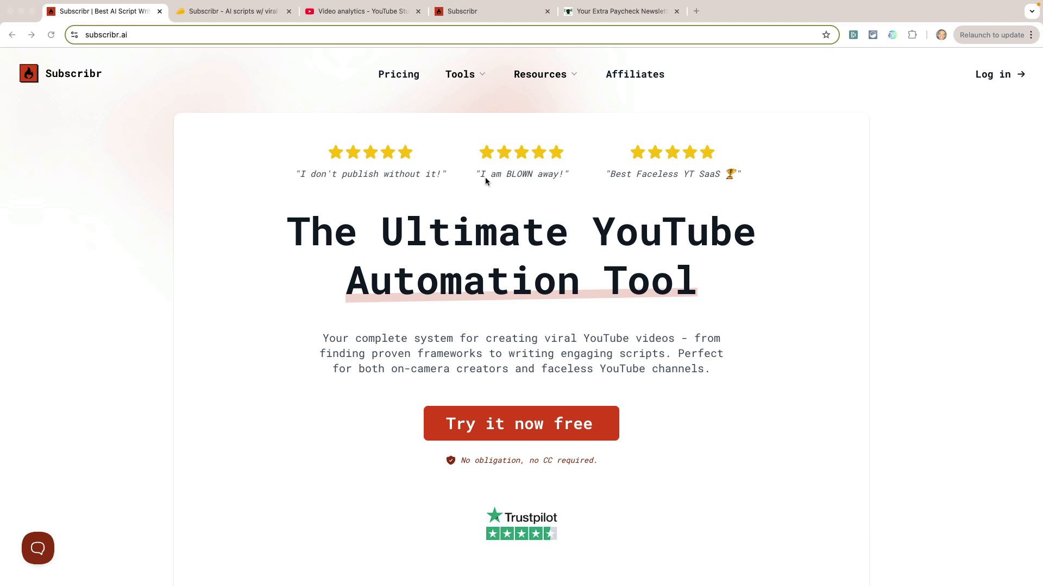
Step: Switch to the AppSumo listing for Subscribr and review its price and the available license tiers
left_click(238, 12)
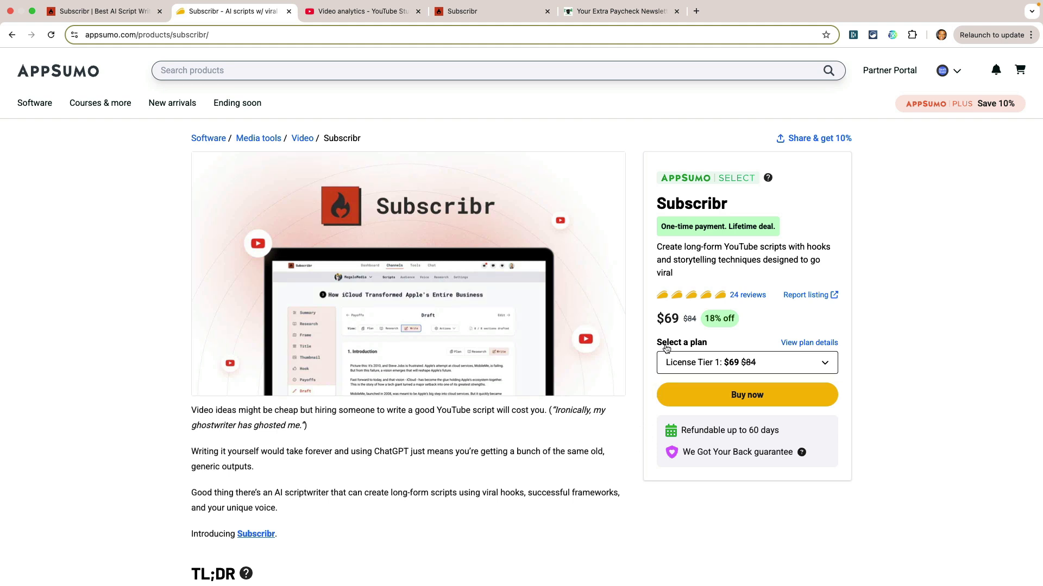
left_click_drag(678, 321, 656, 320)
left_click(685, 321)
left_click(697, 363)
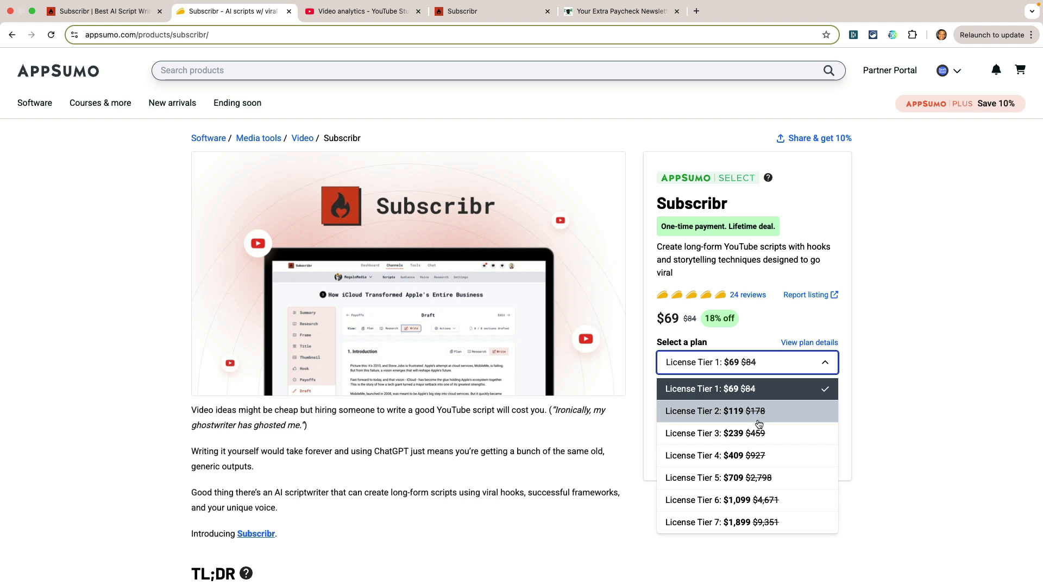
left_click(898, 389)
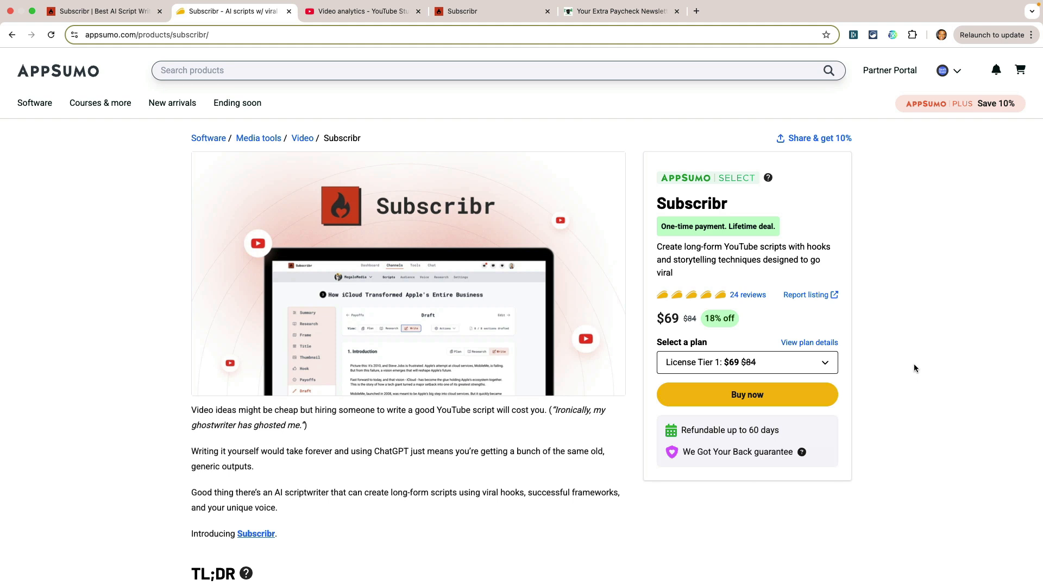
Step: Find the Plans & features comparison on the Subscribr deal page and show License Tiers 4 to 7
scroll(842, 373, "down", 15)
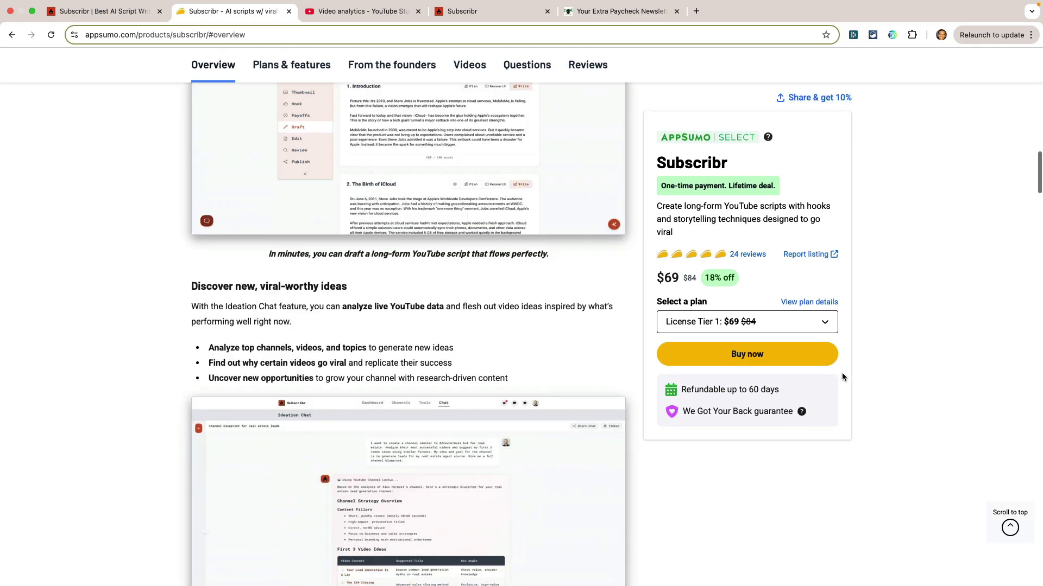
scroll(842, 375, "down", 15)
scroll(842, 375, "up", 5)
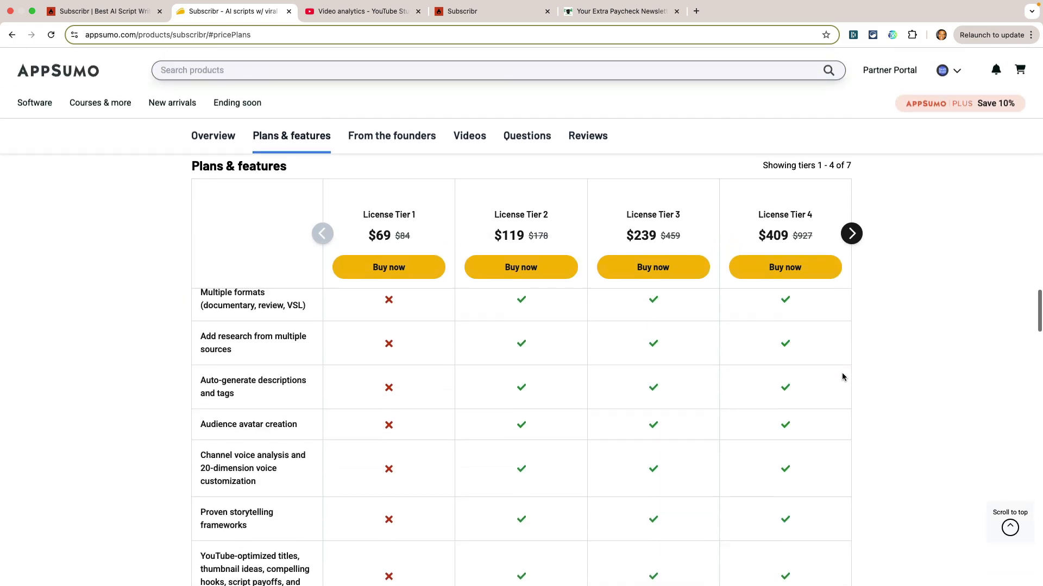
scroll(843, 376, "up", 2)
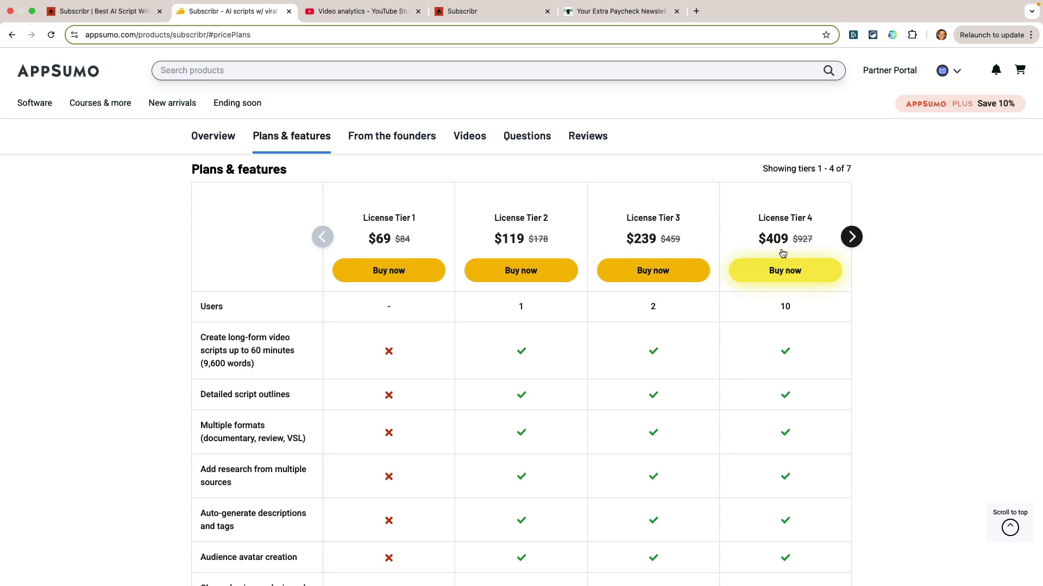
left_click(851, 245)
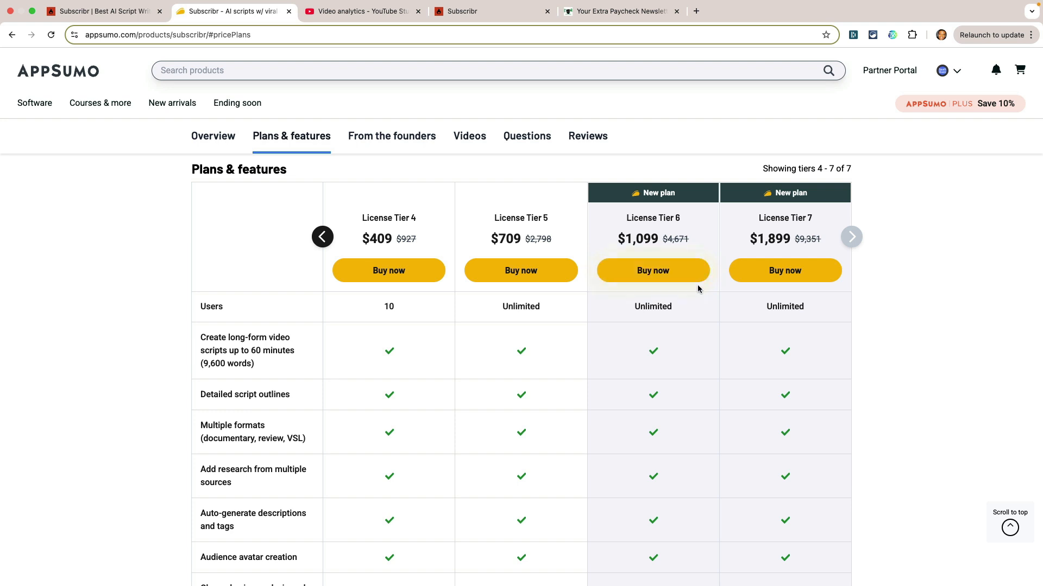
Step: Compare the monthly script writing credits and user allowances of the higher license tiers
scroll(698, 288, "up", 2)
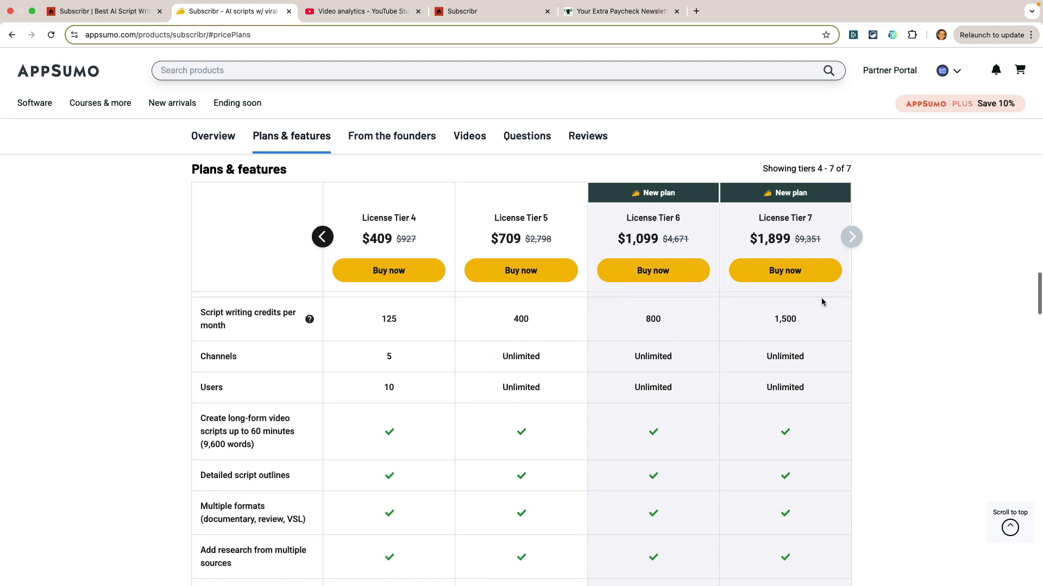
scroll(943, 230, "up", 5)
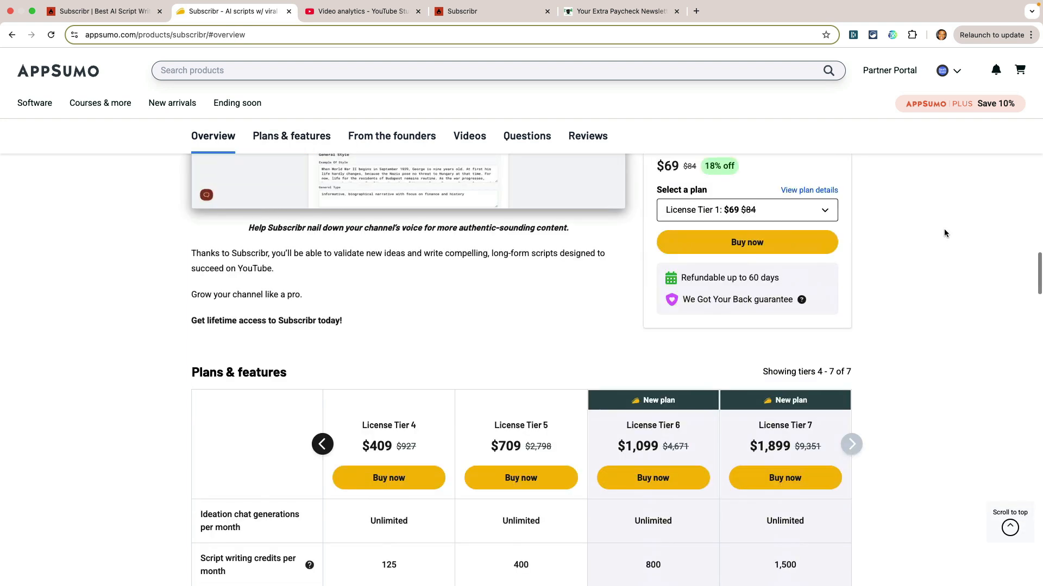
scroll(943, 233, "down", 5)
scroll(944, 234, "up", 1)
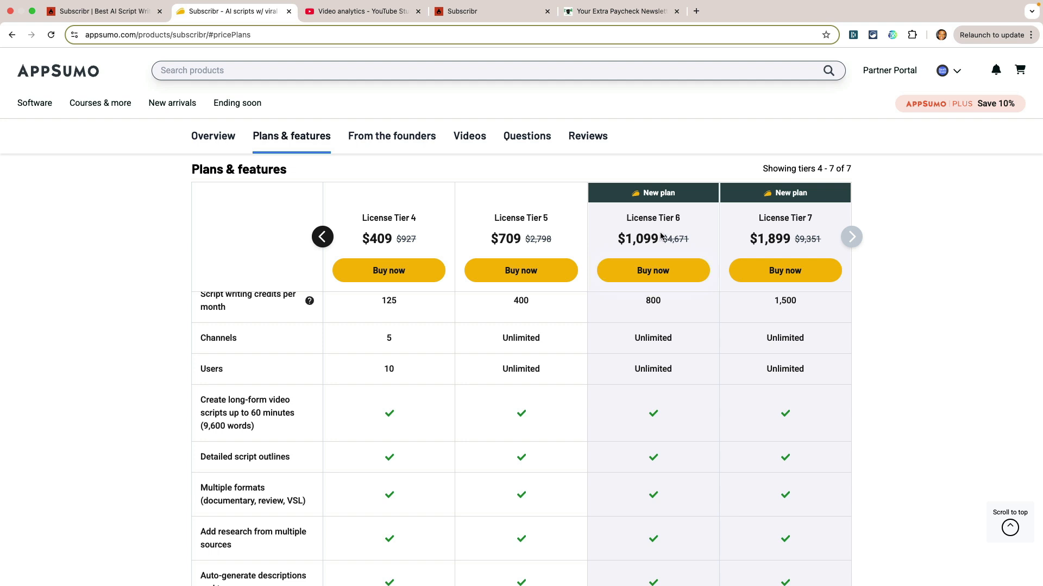
scroll(693, 338, "up", 1)
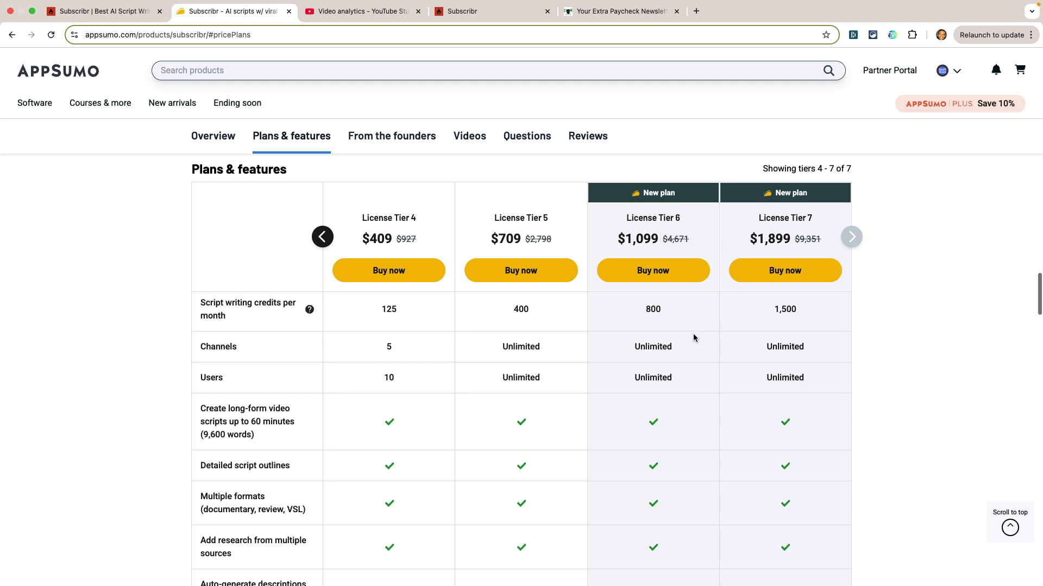
scroll(693, 337, "up", 2)
left_click_drag(641, 359, 796, 354)
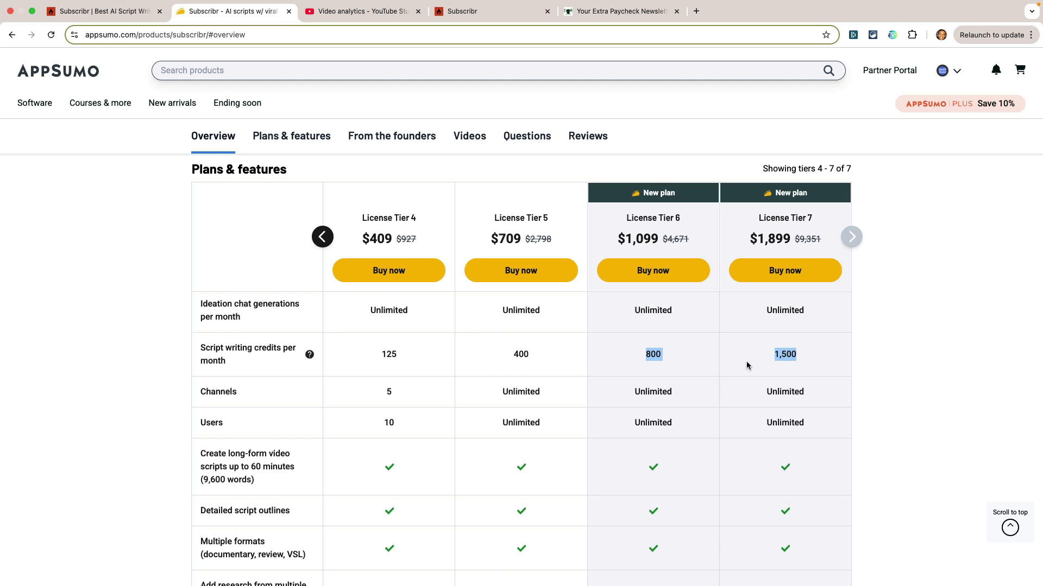
double_click(516, 355)
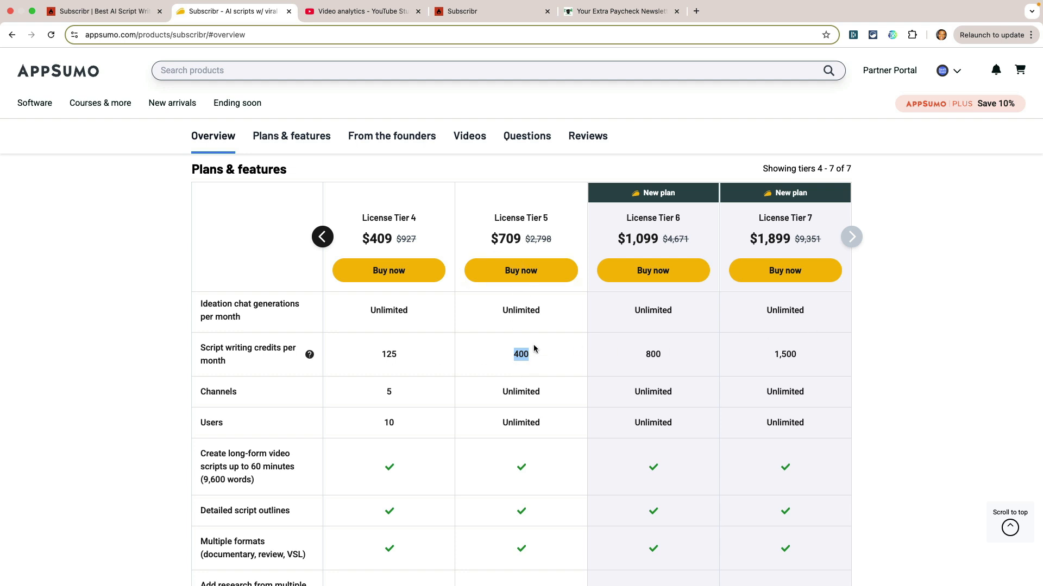
left_click_drag(551, 427, 455, 428)
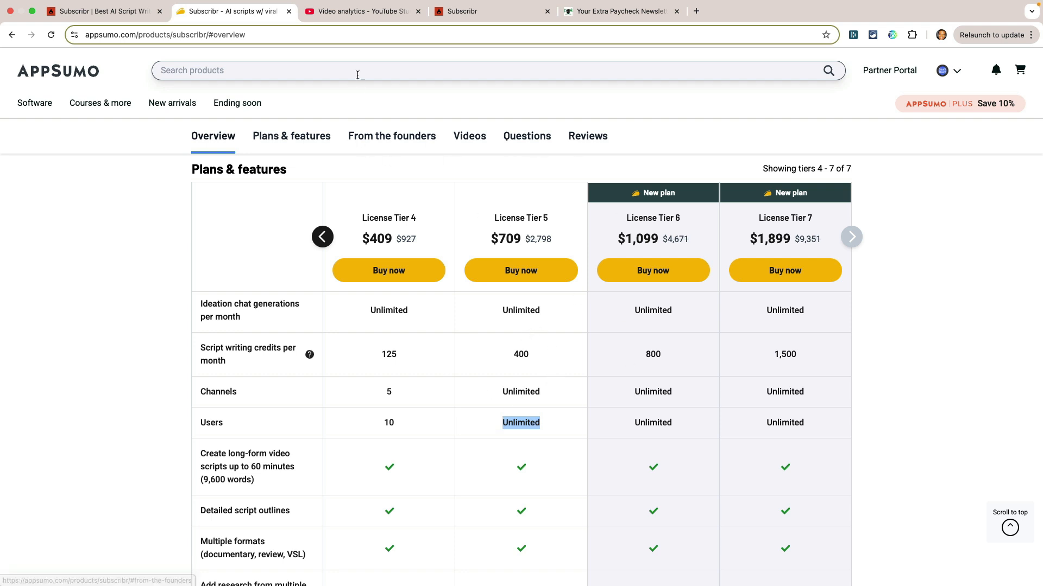
Step: Switch to the golf video's YouTube Studio analytics and examine its views and audience retention curve
left_click(351, 15)
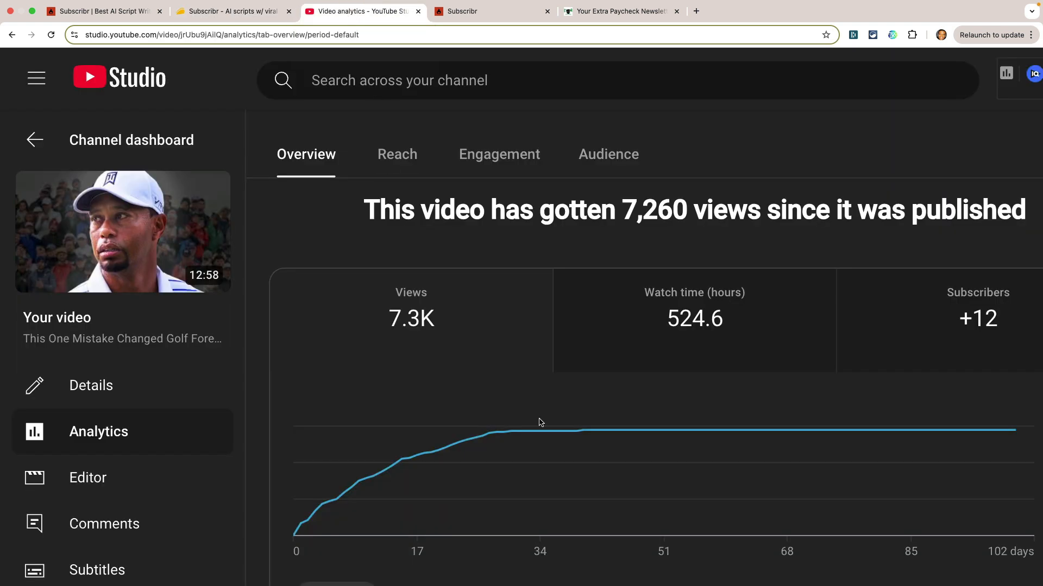
scroll(540, 422, "down", 10)
scroll(540, 423, "right", 3)
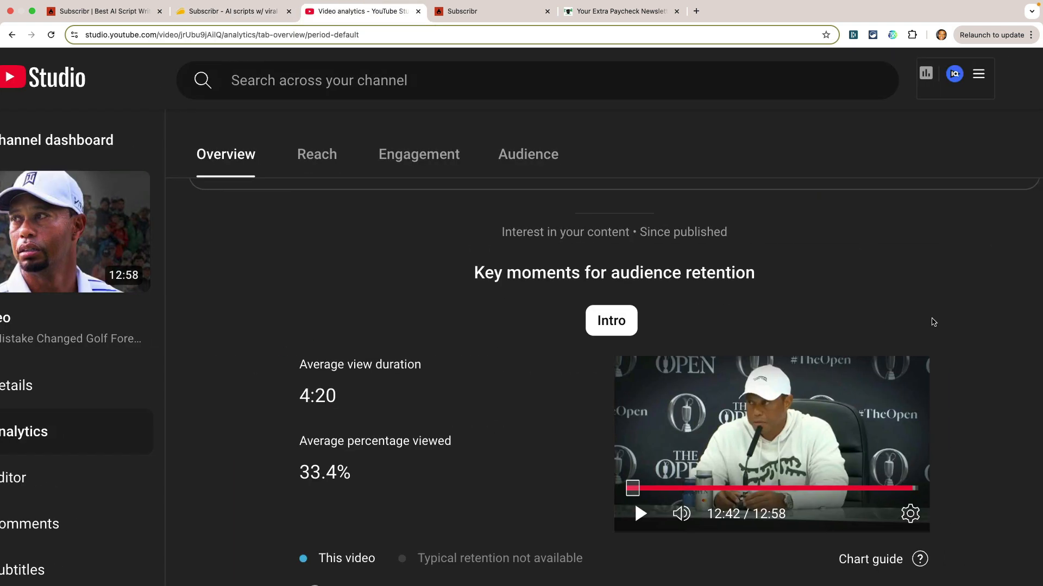
scroll(932, 322, "down", 2)
scroll(932, 322, "down", 4)
scroll(932, 321, "right", 3)
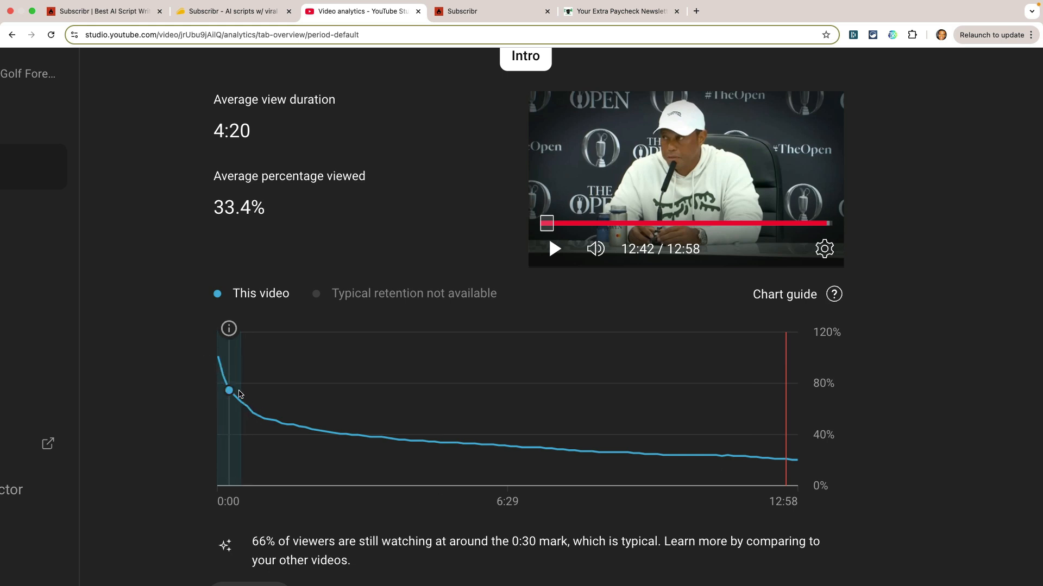
mouse_move(241, 401)
mouse_move(354, 463)
mouse_move(258, 417)
Step: Switch to the Subscribr script "This One Mistake Changed Golf Forever" and review its summary settings, topic and script-building process
left_click(467, 13)
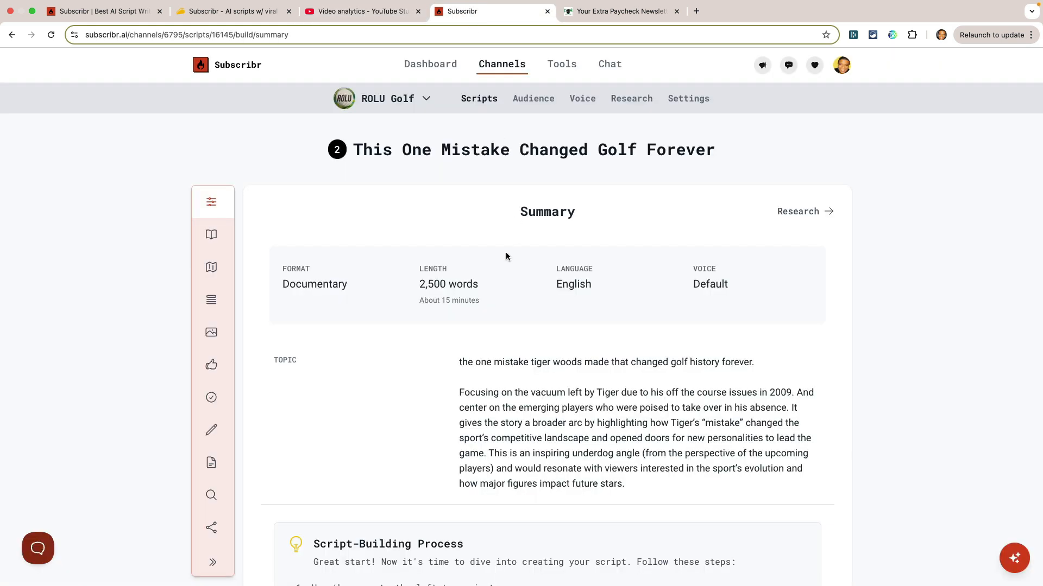
scroll(448, 220, "down", 2)
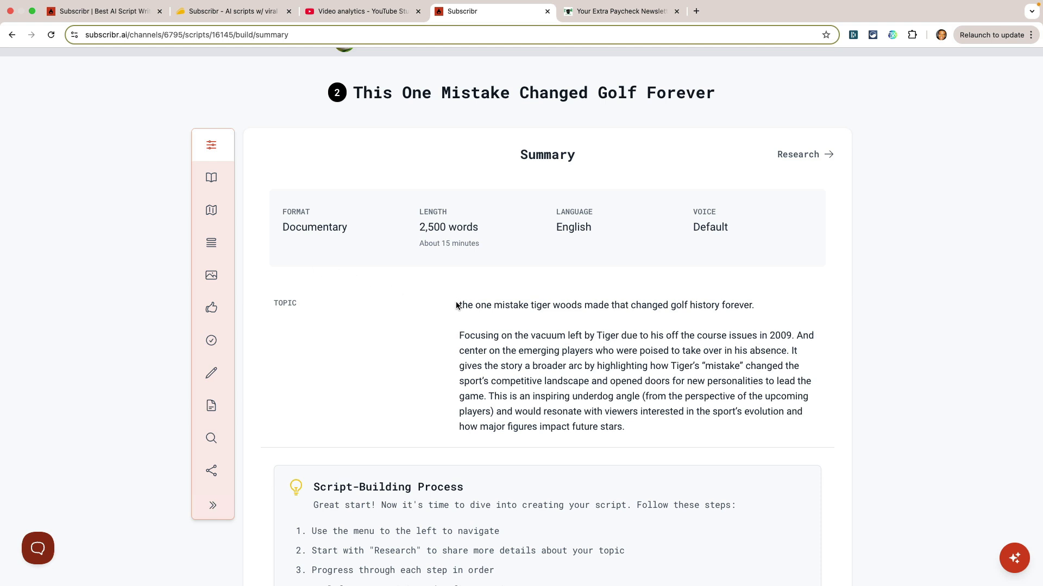
scroll(456, 326, "up", 1)
scroll(457, 326, "down", 2)
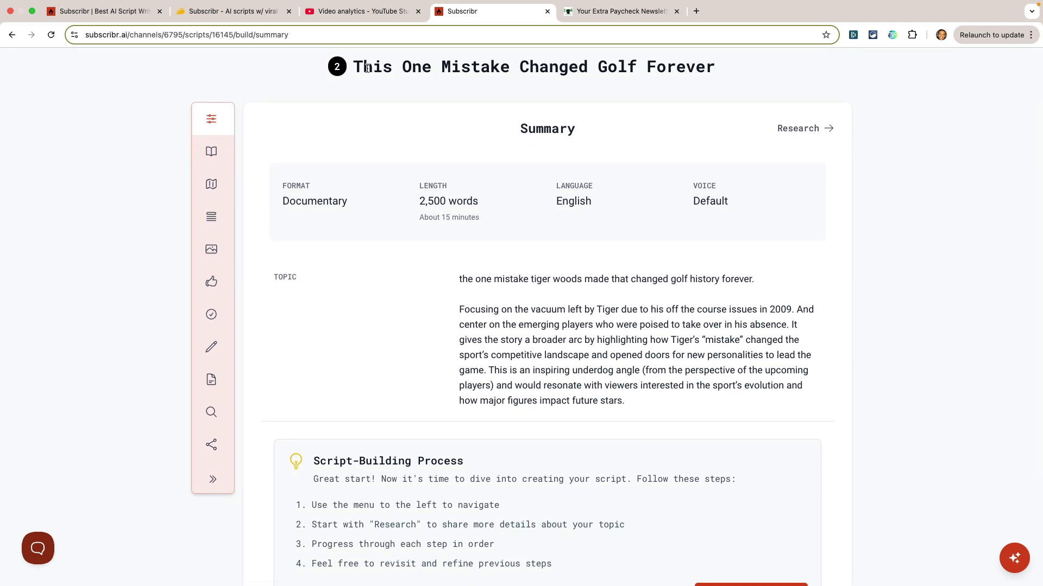
left_click_drag(354, 65, 746, 78)
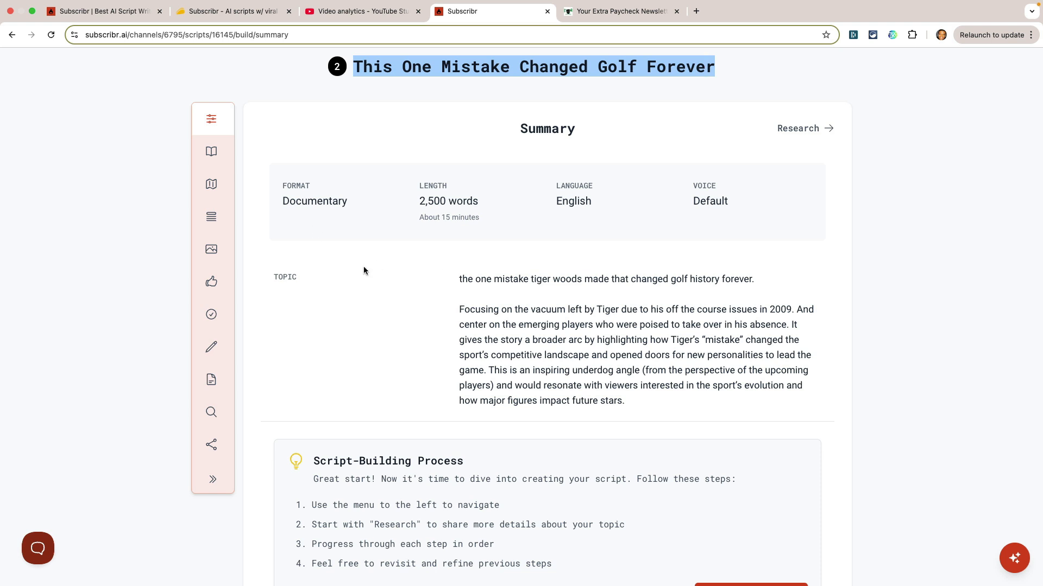
scroll(459, 304, "down", 3)
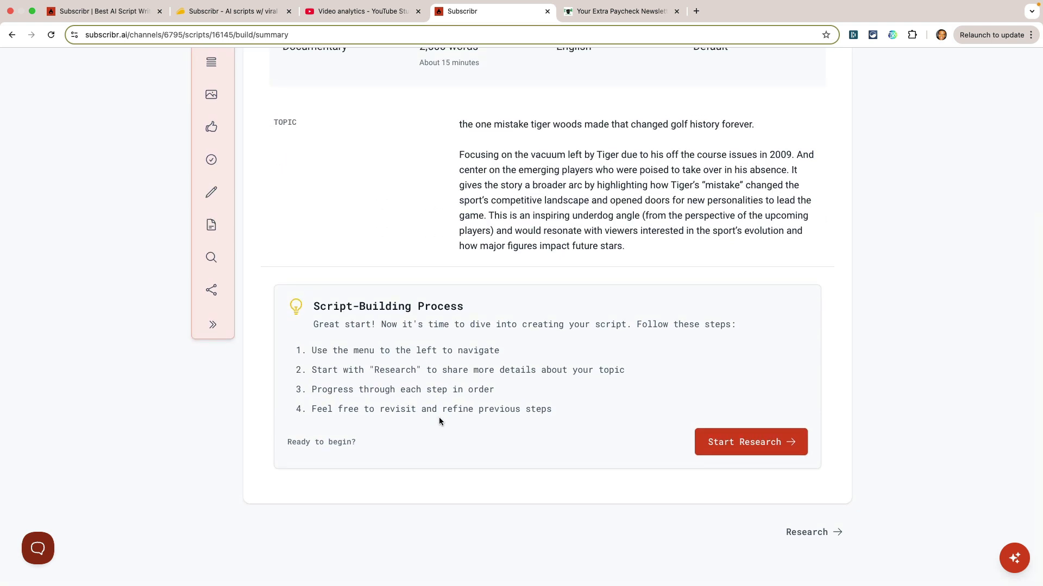
scroll(565, 322, "up", 4)
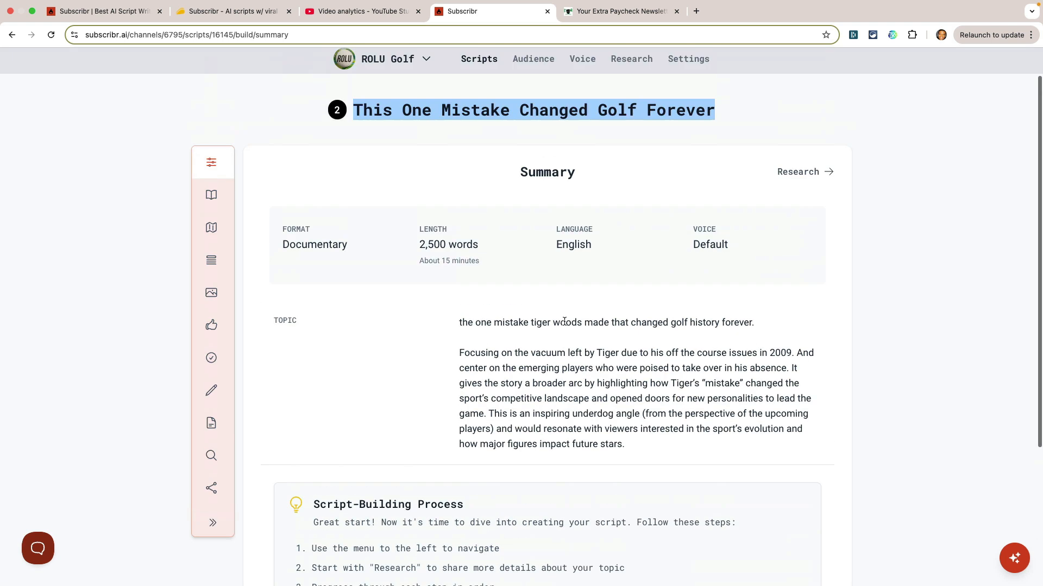
scroll(563, 324, "down", 2)
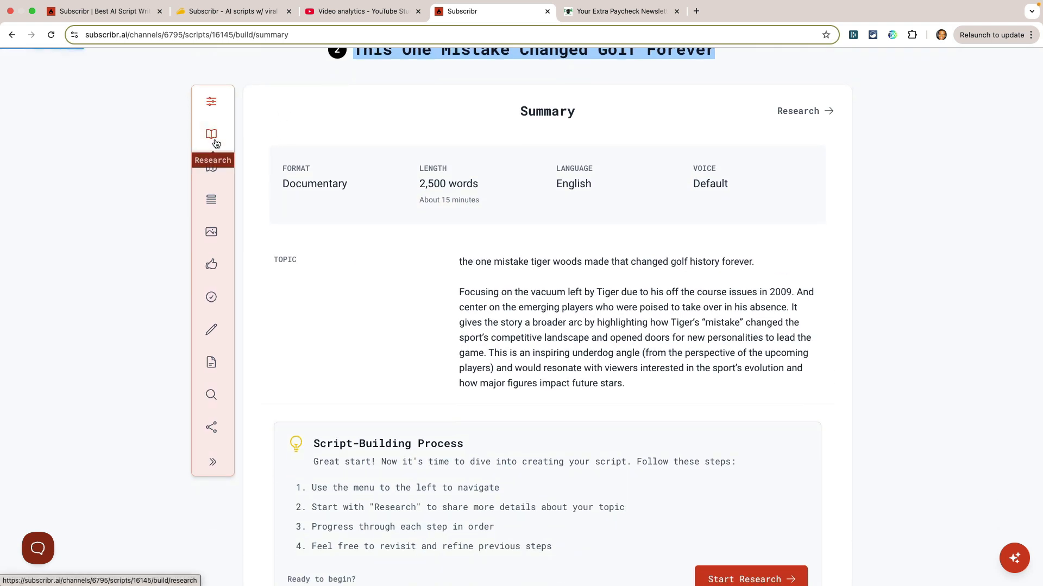
Step: Open the script's Research stage and review the ways to add research and the sources already attached
left_click(216, 143)
scroll(364, 350, "down", 2)
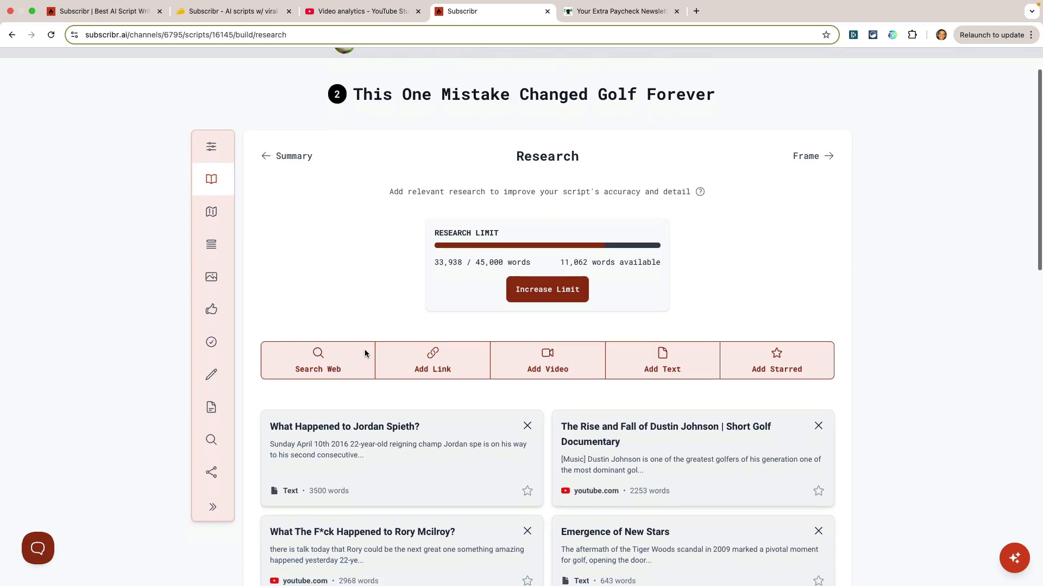
scroll(365, 350, "down", 2)
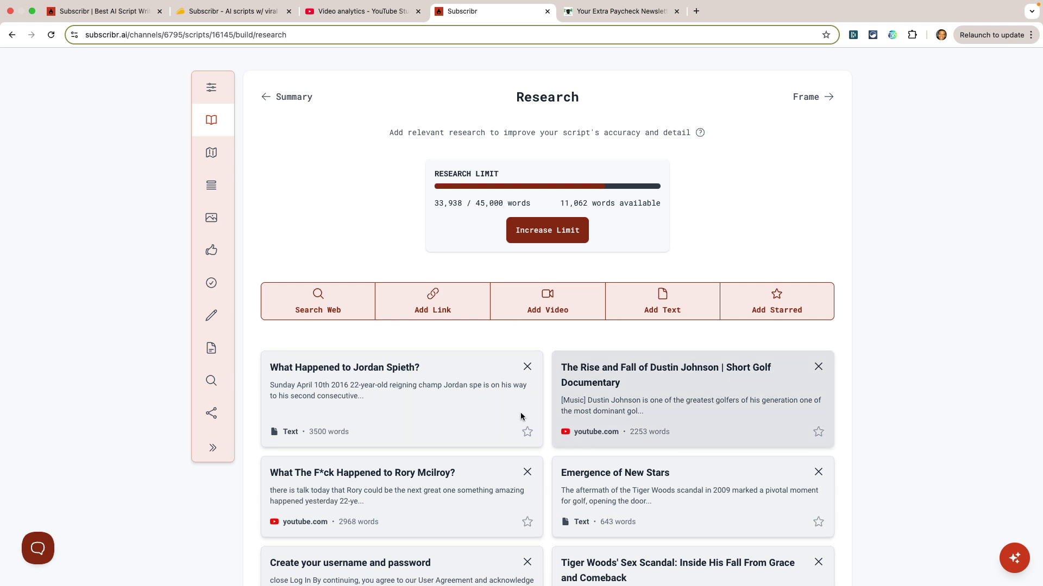
scroll(475, 426, "down", 2)
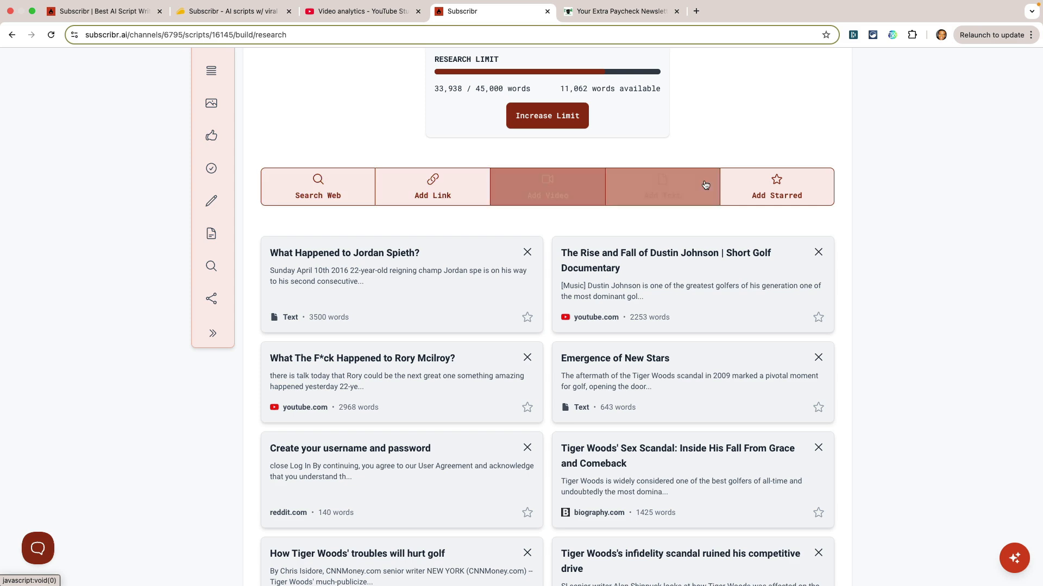
Step: Search the web for the suggested "impact of Tiger Woods 2009 scandal on golf viewership statistics", check the results' sources and word counts, and close the search
left_click(353, 184)
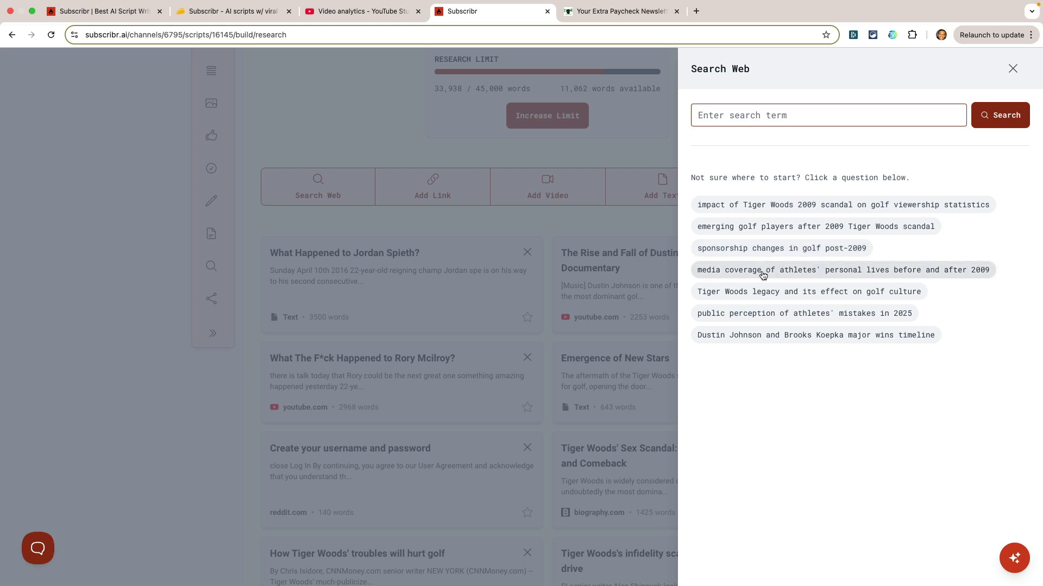
left_click(824, 213)
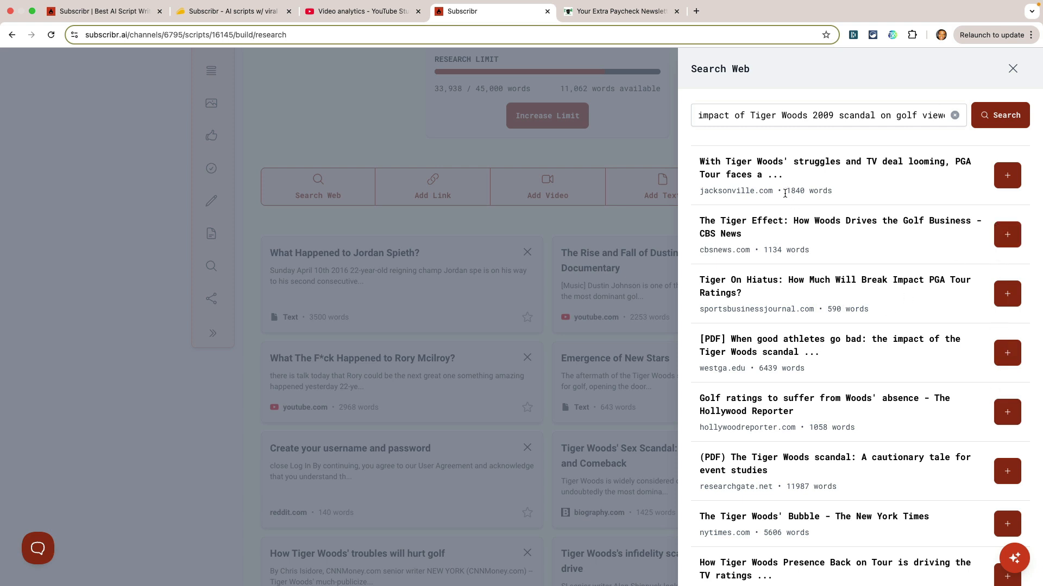
left_click_drag(786, 191, 824, 192)
left_click(891, 194)
left_click_drag(699, 309, 855, 305)
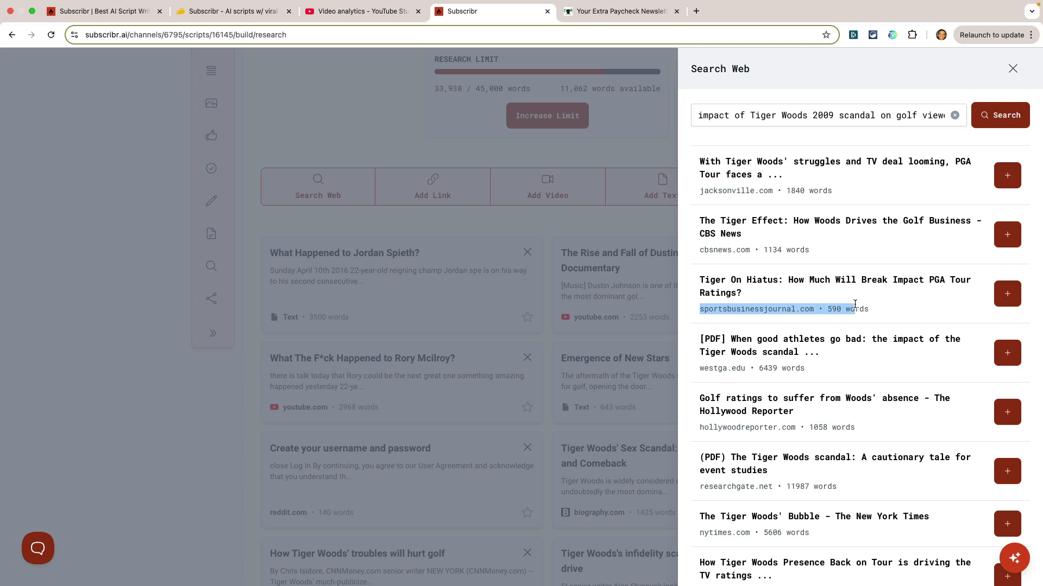
left_click_drag(699, 249, 778, 250)
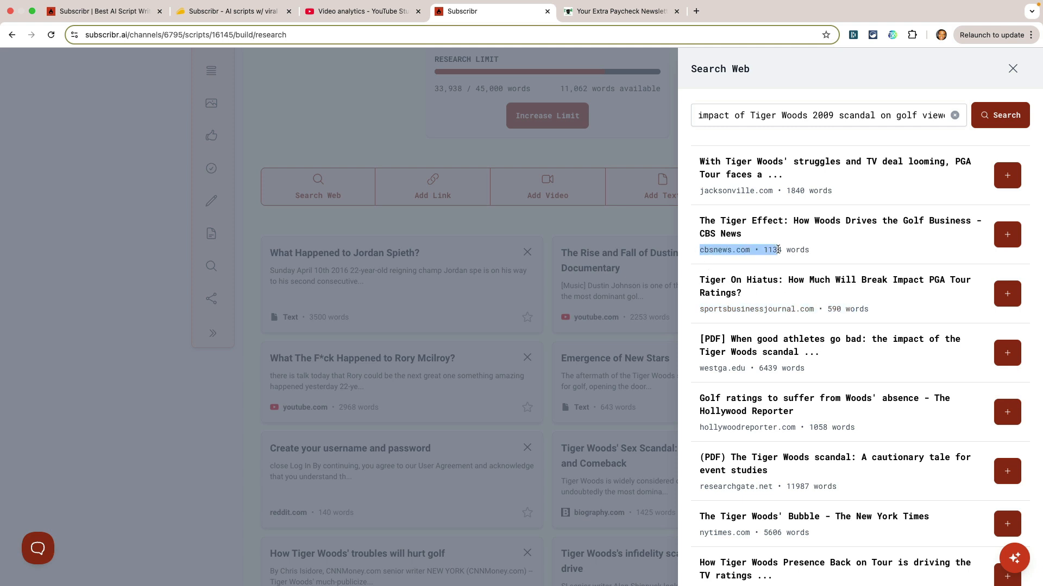
left_click(576, 230)
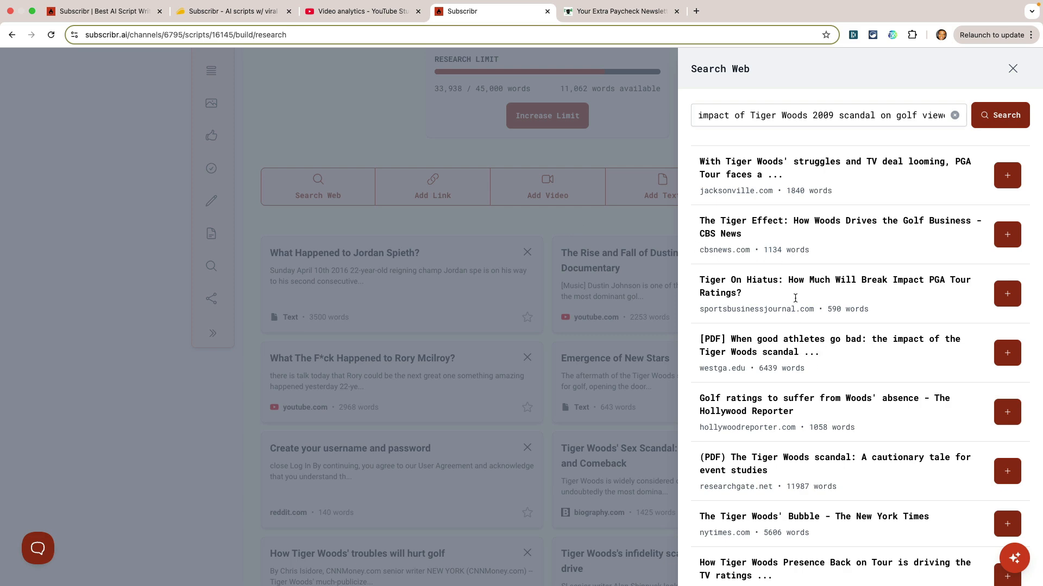
left_click(1013, 69)
Step: Check the script's research word limit and how many words are still available
scroll(458, 236, "up", 3)
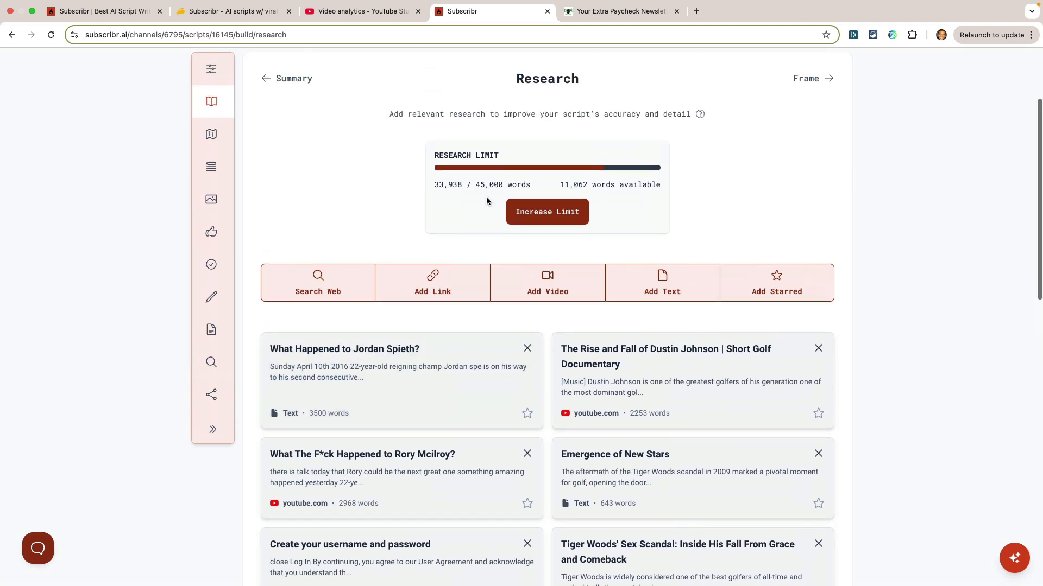
left_click_drag(433, 156, 686, 187)
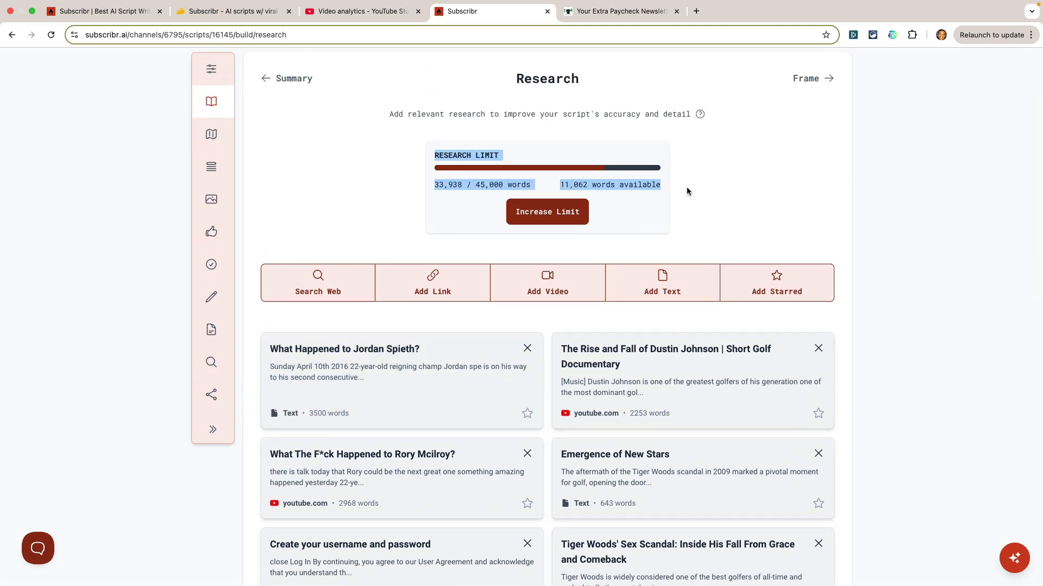
left_click(687, 191)
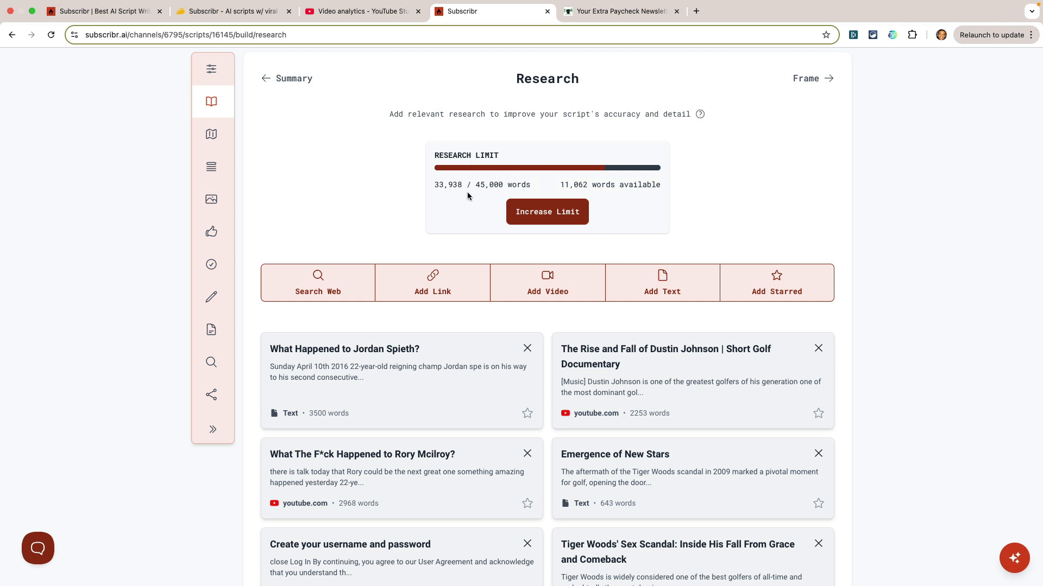
Step: Compare the research words already used by the script with the words remaining under its limit
left_click_drag(533, 186, 421, 188)
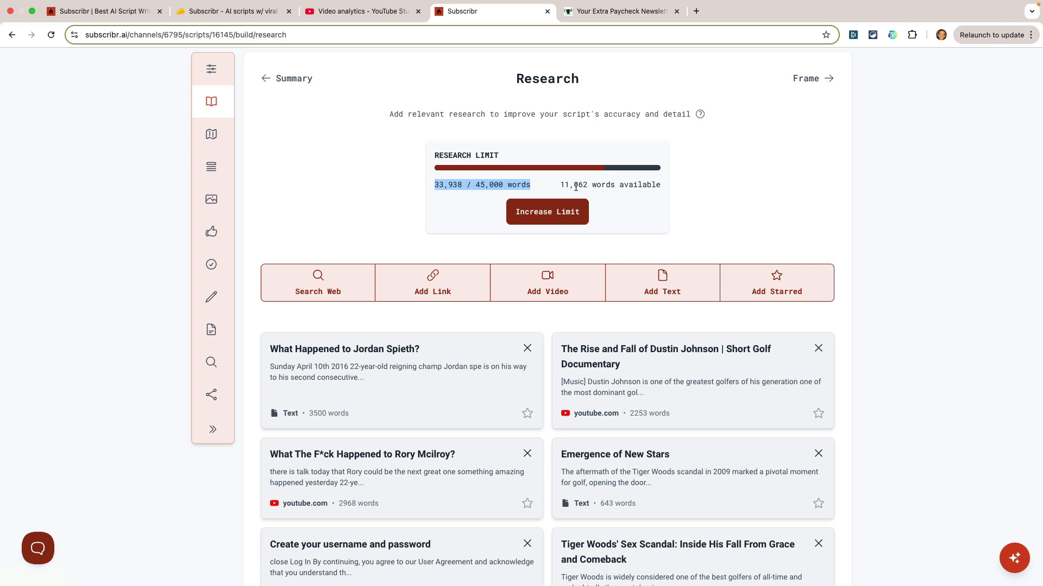
left_click_drag(563, 189, 601, 186)
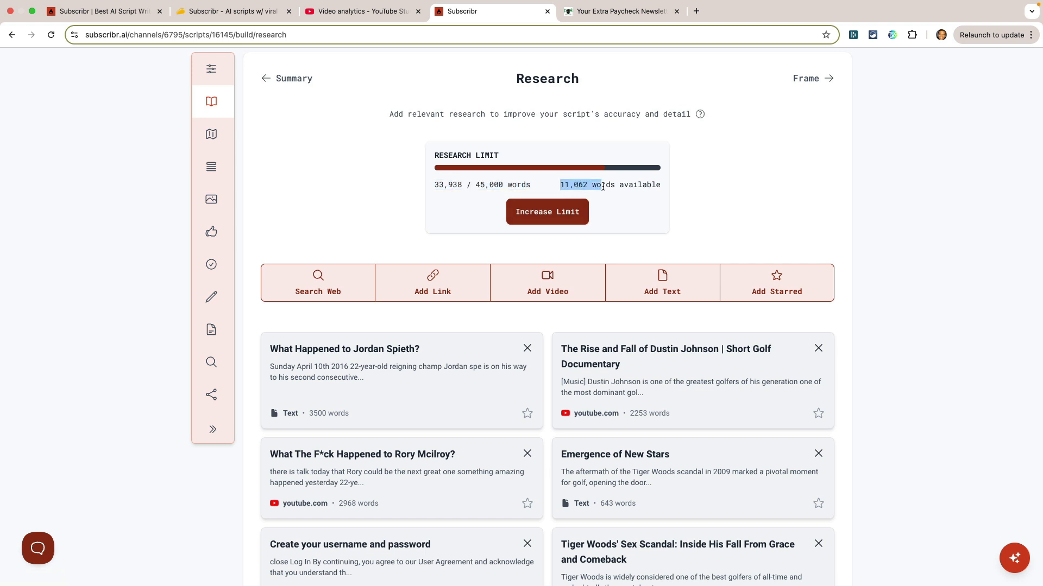
scroll(727, 208, "down", 1)
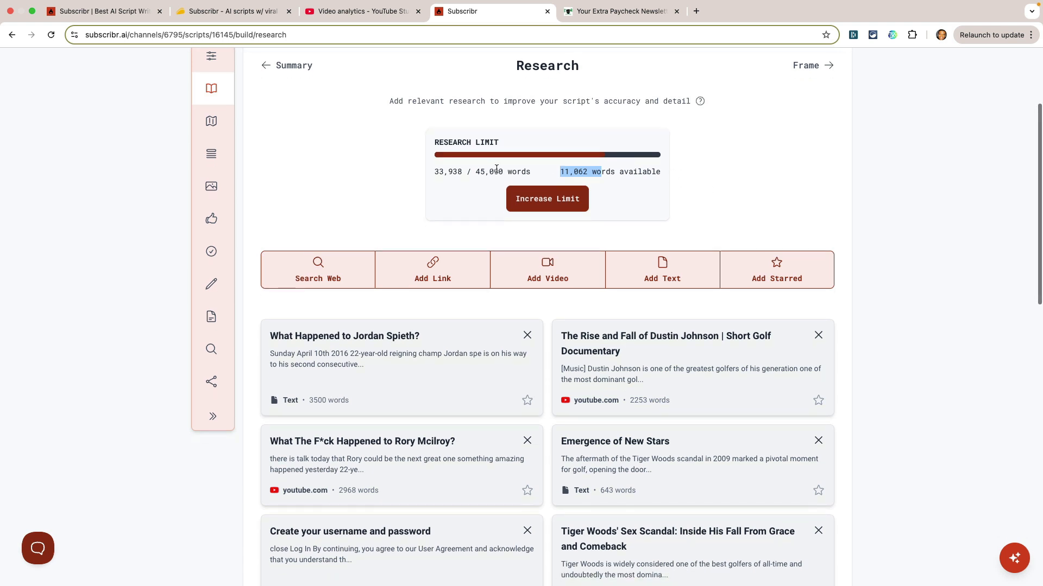
left_click_drag(560, 172, 614, 173)
left_click_drag(467, 174, 415, 175)
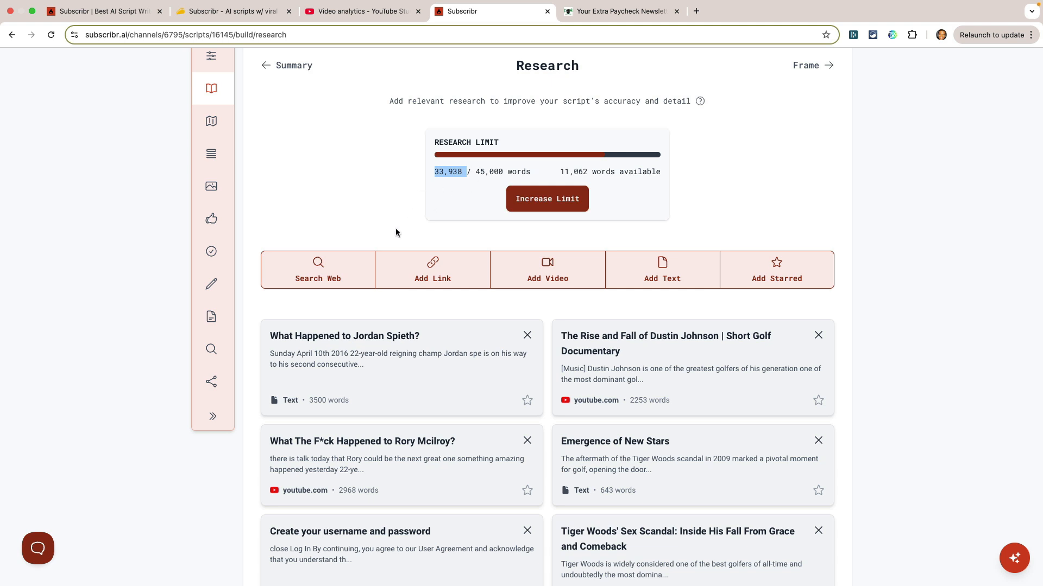
Step: Review all attached research sources on the golf script, checking each one's title, source type and word count
scroll(395, 233, "down", 2)
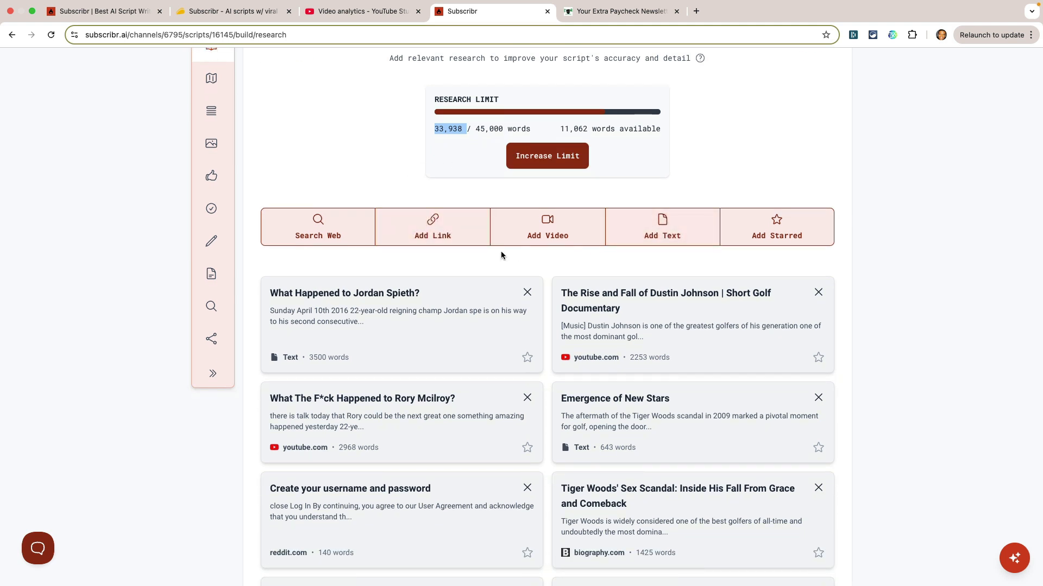
left_click(525, 243)
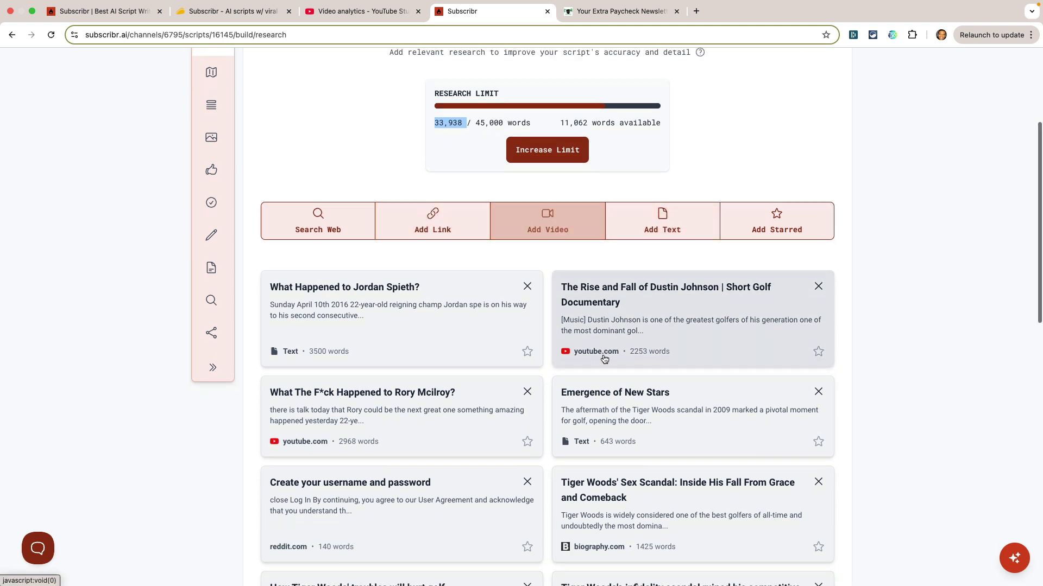
scroll(658, 282, "down", 2)
scroll(658, 281, "down", 7)
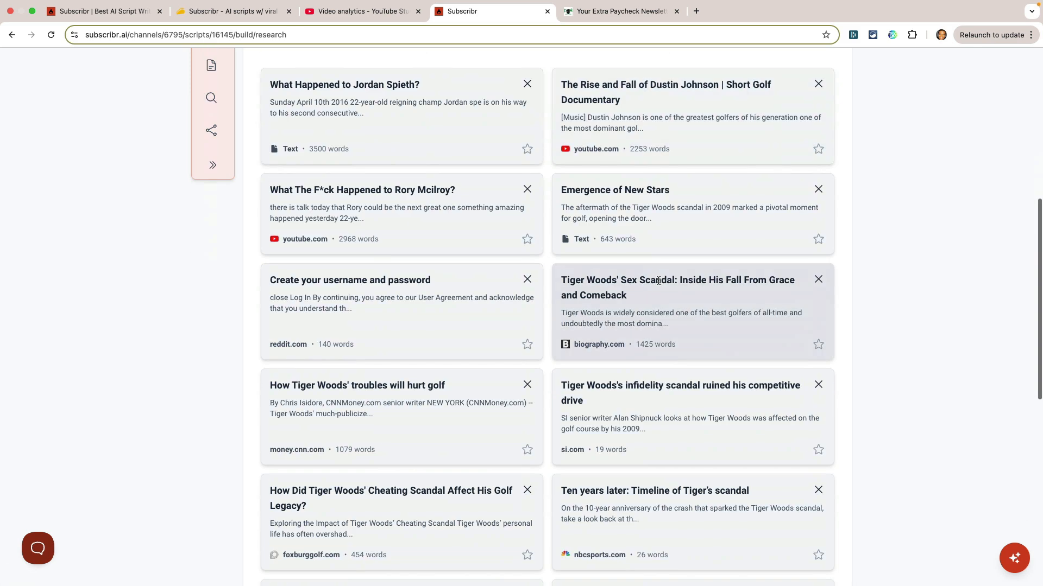
scroll(582, 307, "down", 8)
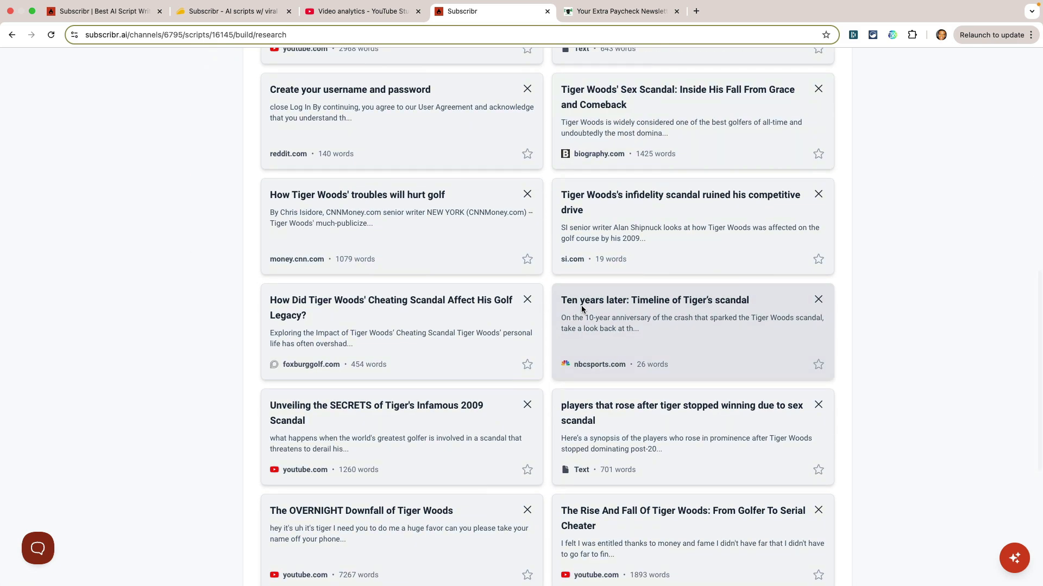
scroll(652, 356, "down", 8)
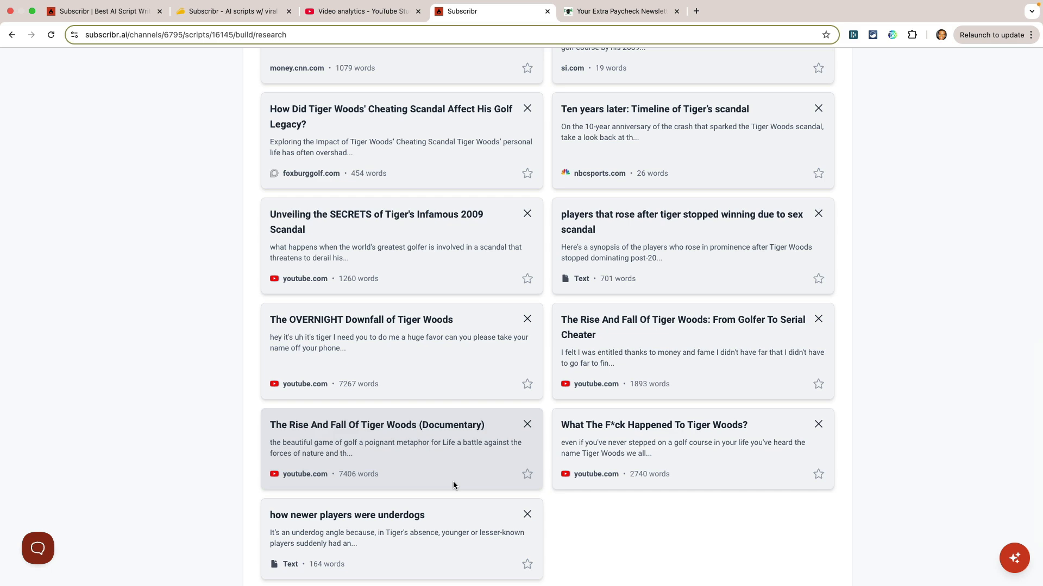
scroll(453, 485, "up", 15)
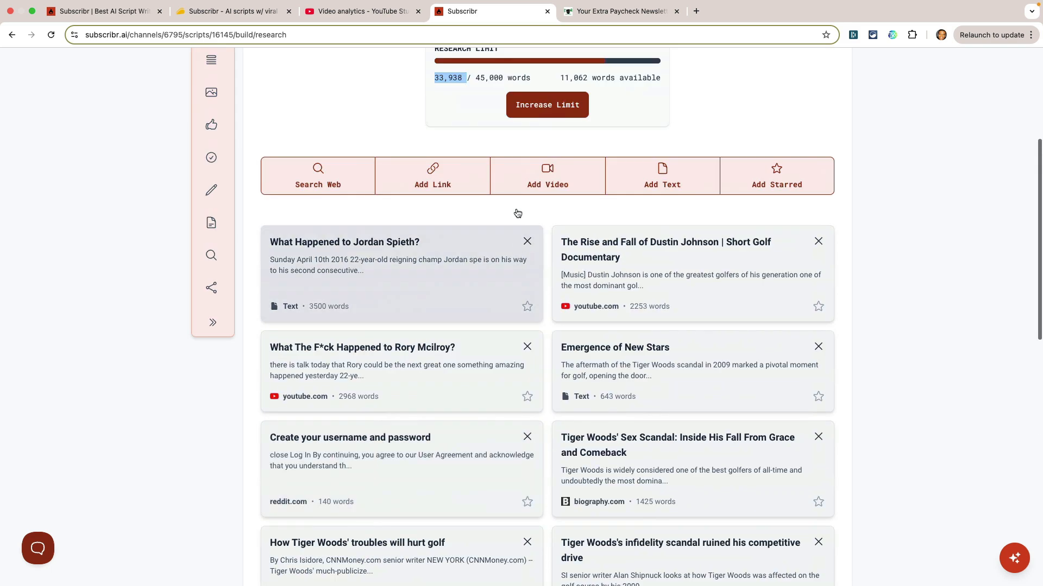
scroll(449, 280, "up", 1)
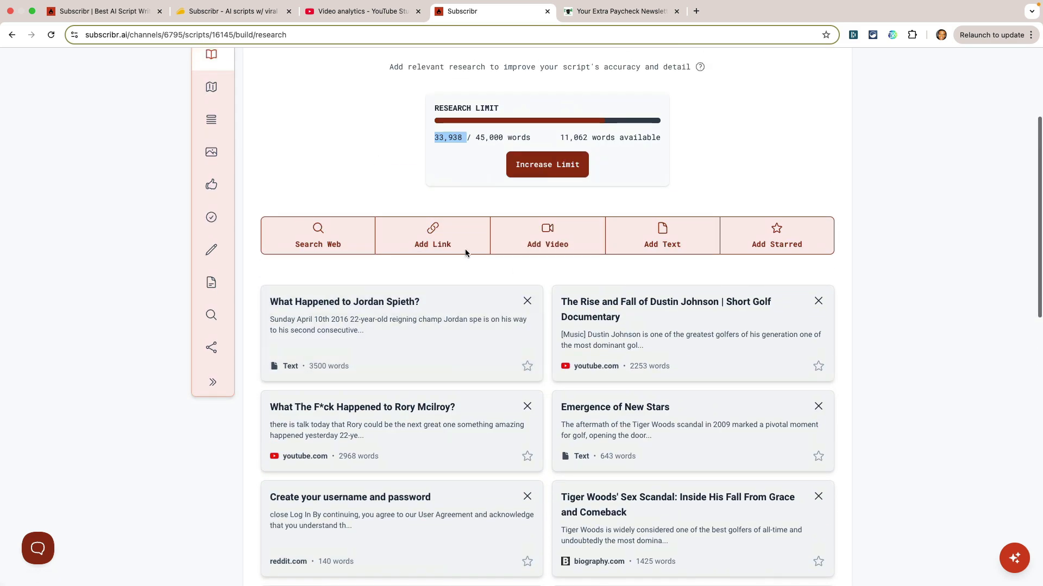
scroll(465, 250, "down", 8)
scroll(462, 227, "down", 2)
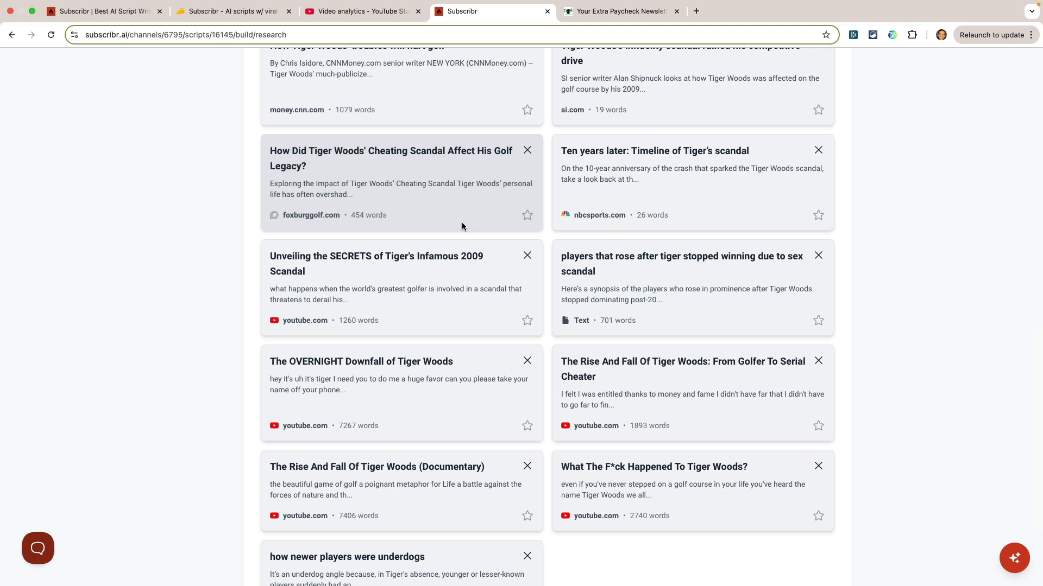
scroll(567, 287, "down", 1)
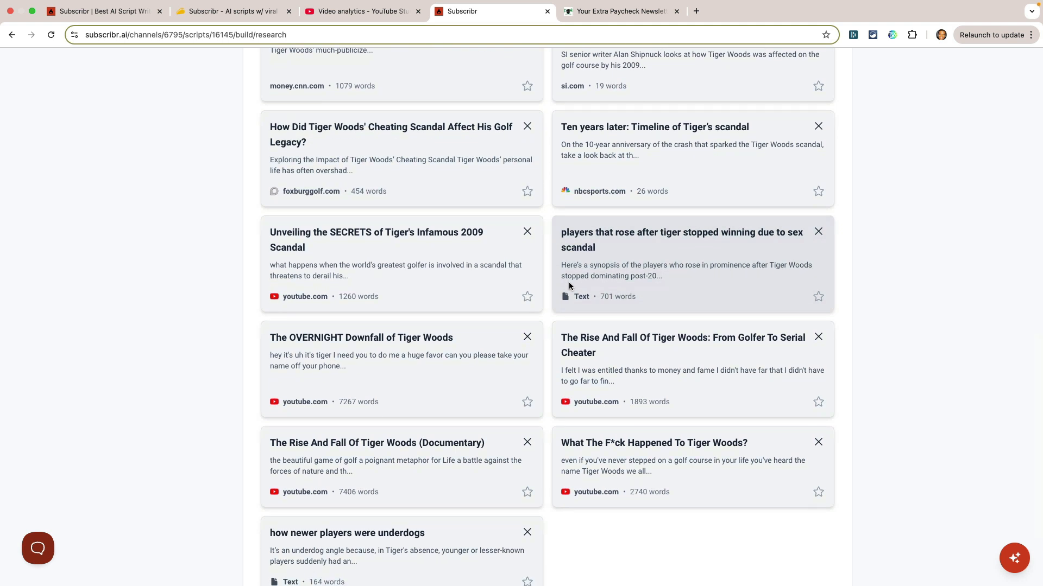
scroll(569, 286, "down", 1)
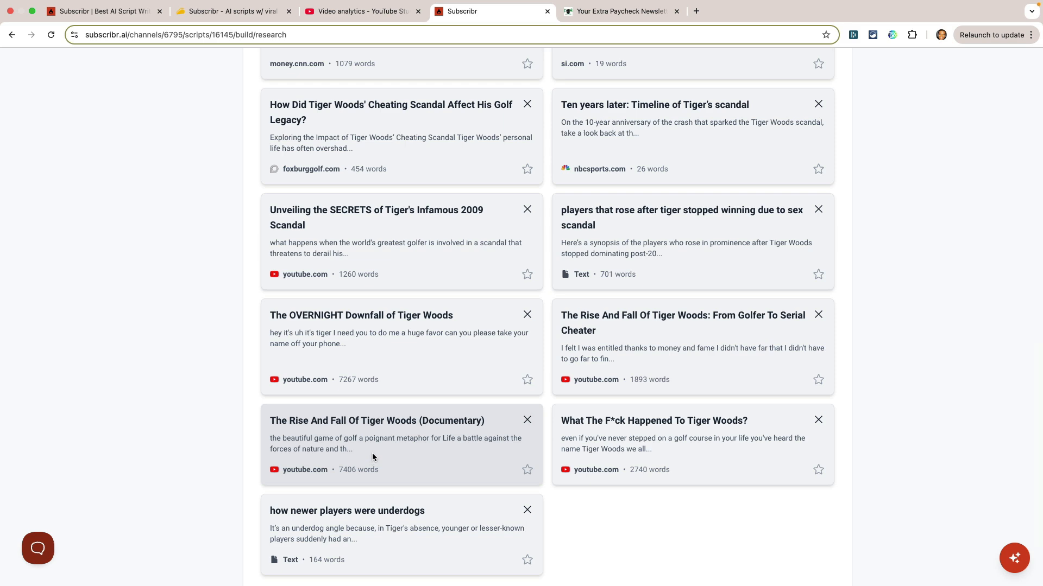
Step: Open the form for adding YouTube videos as research, read its limits and requirements, and cancel it
scroll(373, 458, "up", 15)
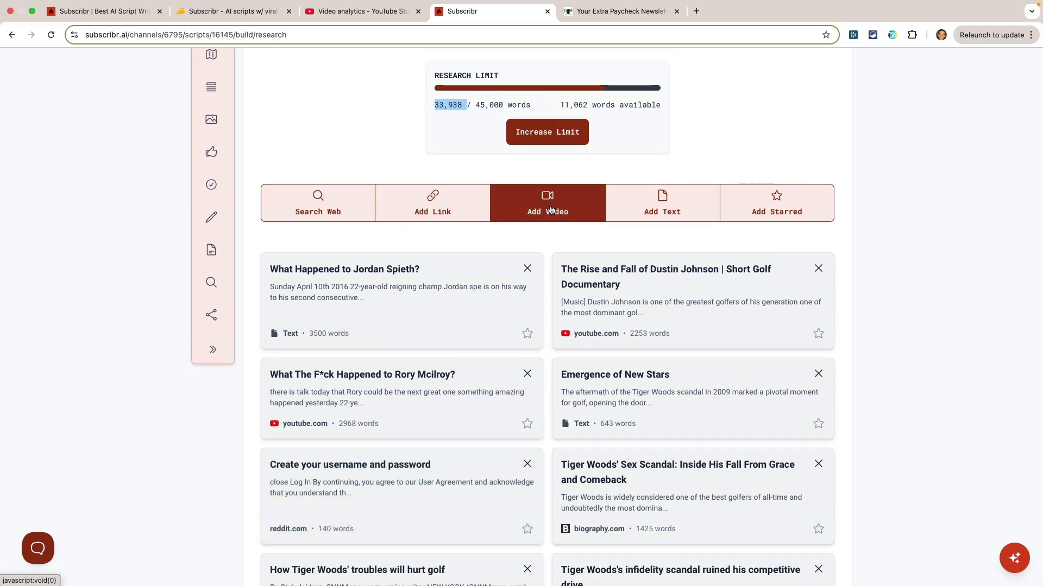
left_click(575, 211)
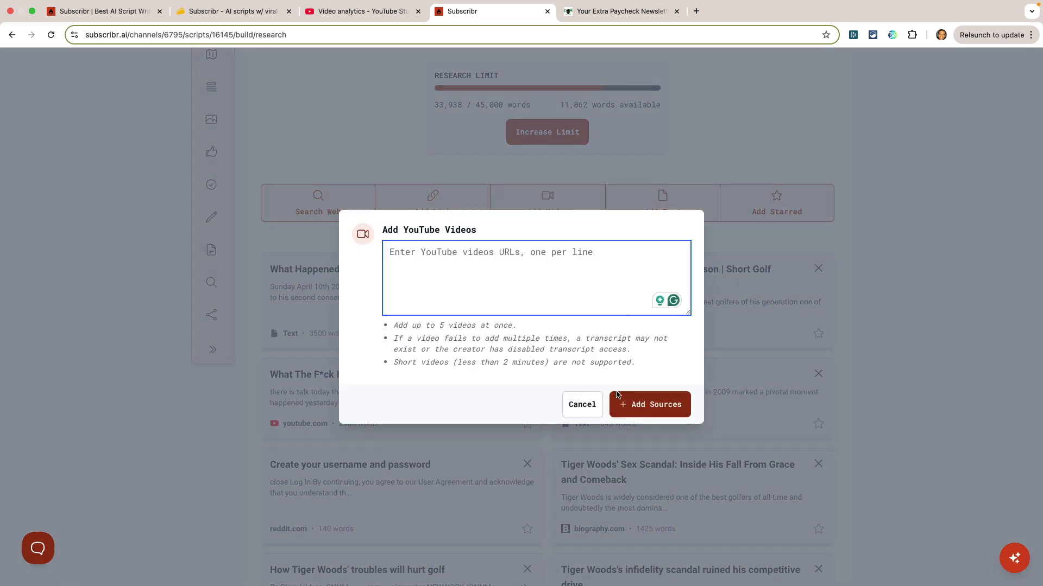
left_click(393, 325)
left_click_drag(393, 326, 537, 329)
left_click(478, 350)
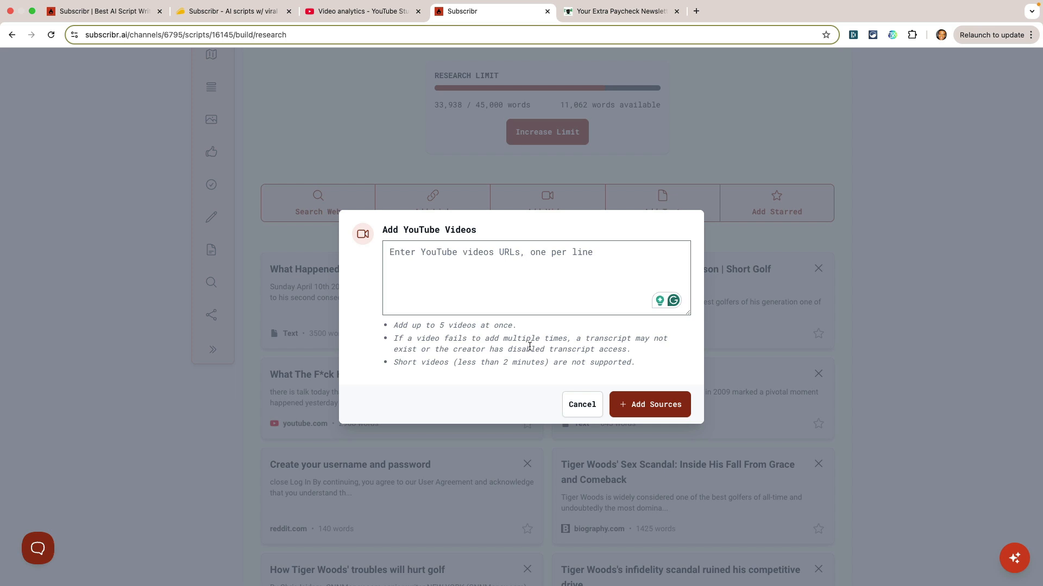
left_click(587, 411)
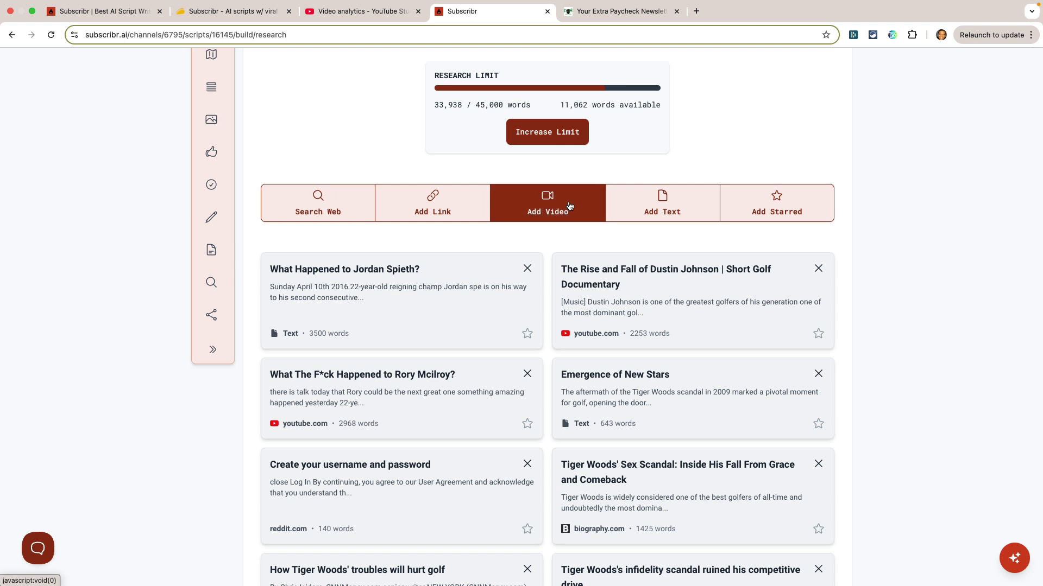
Step: Examine the form for adding research links and the blank text source form, closing both without adding anything
left_click(432, 216)
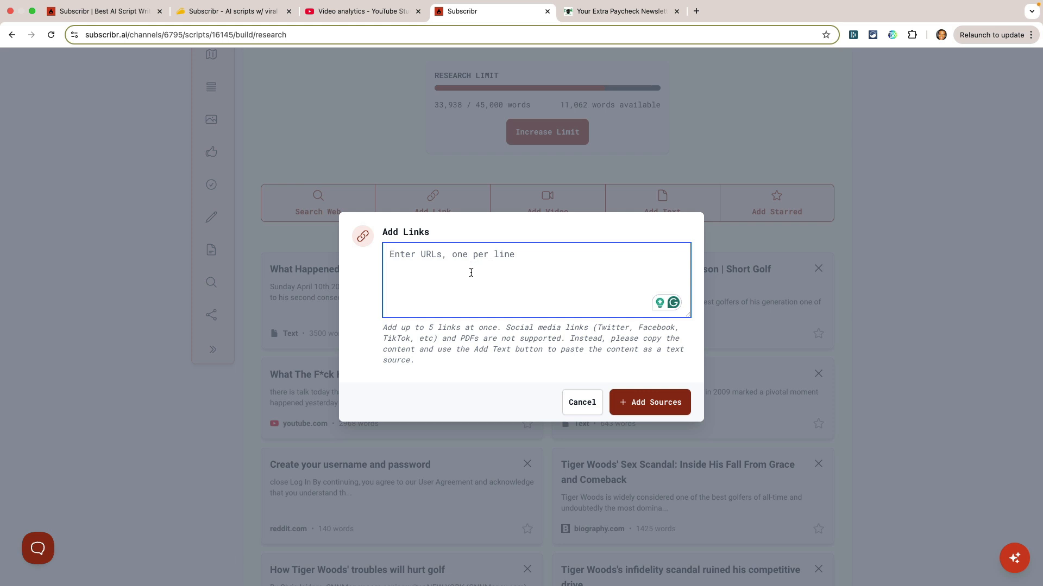
left_click(572, 411)
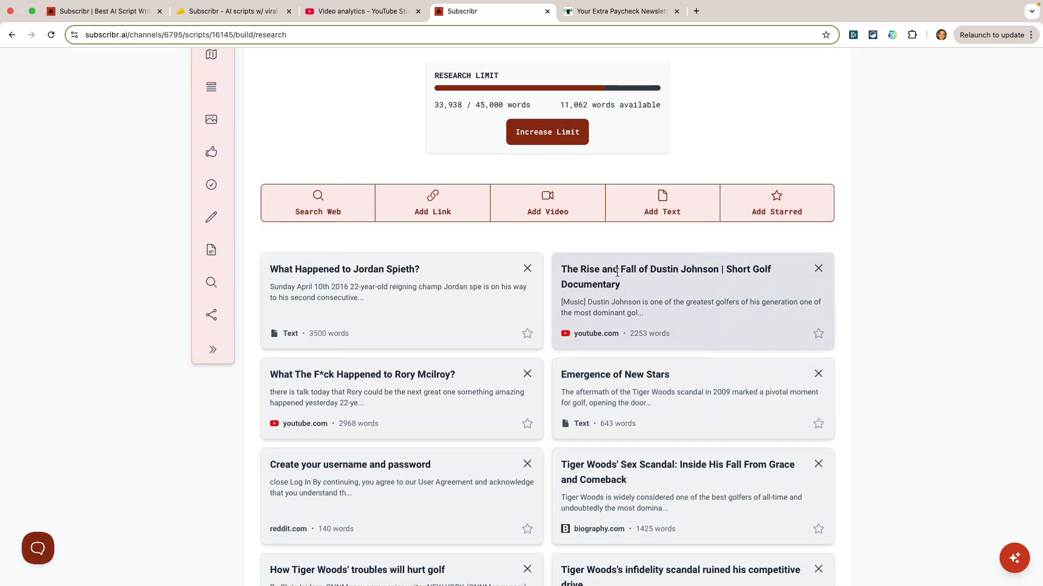
left_click(643, 217)
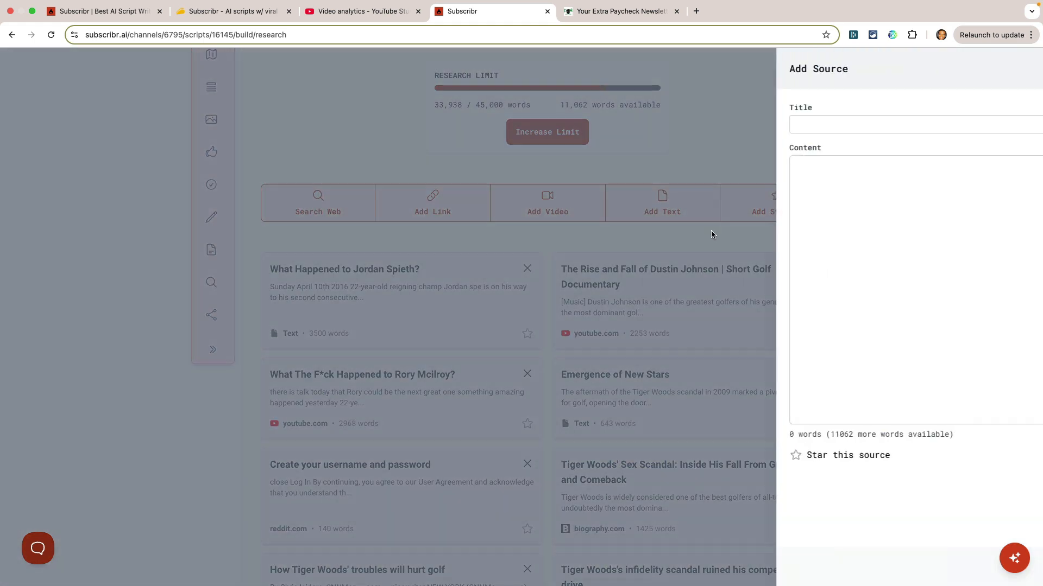
left_click(854, 307)
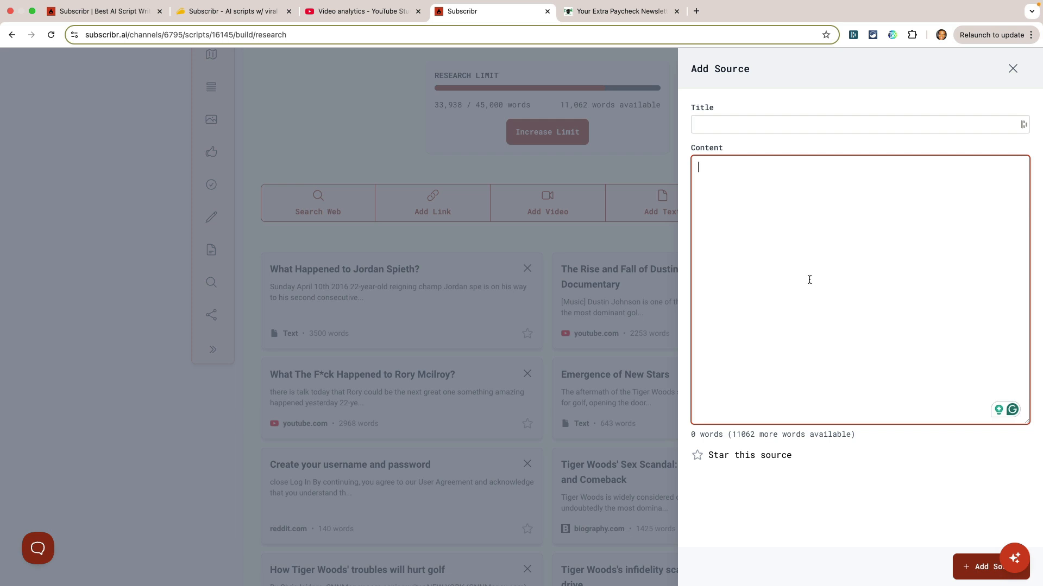
left_click(605, 247)
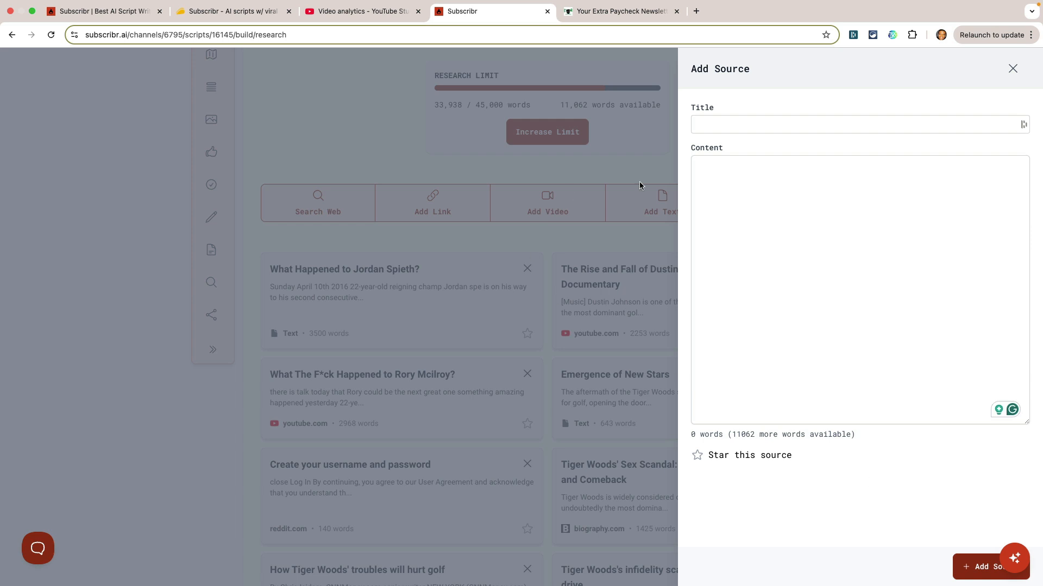
left_click(1013, 69)
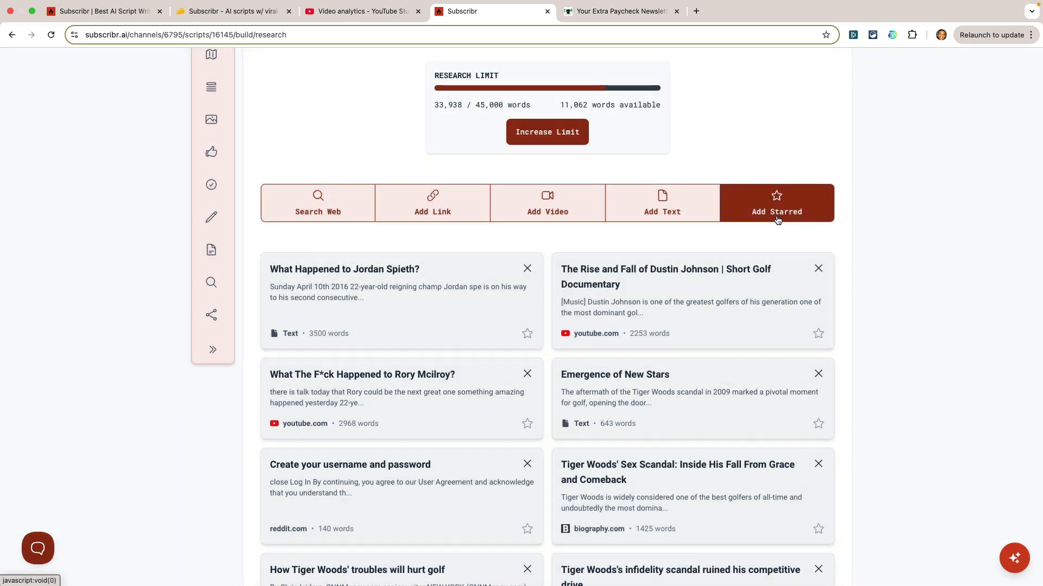
Step: Check the option for adding starred sources and look over the complete research list once more
left_click(740, 219)
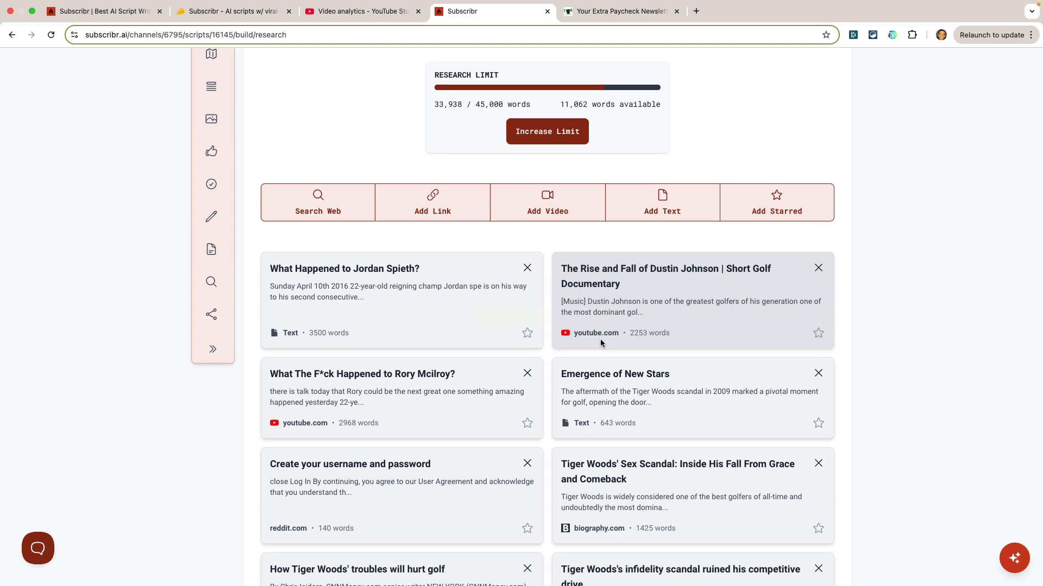
scroll(600, 338, "down", 12)
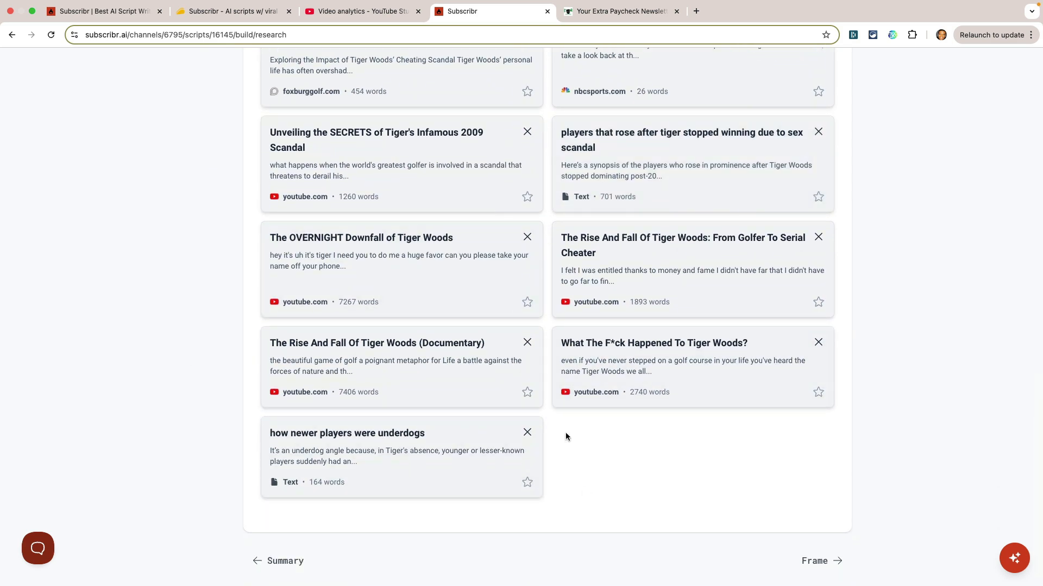
scroll(565, 433, "up", 12)
scroll(567, 438, "up", 1)
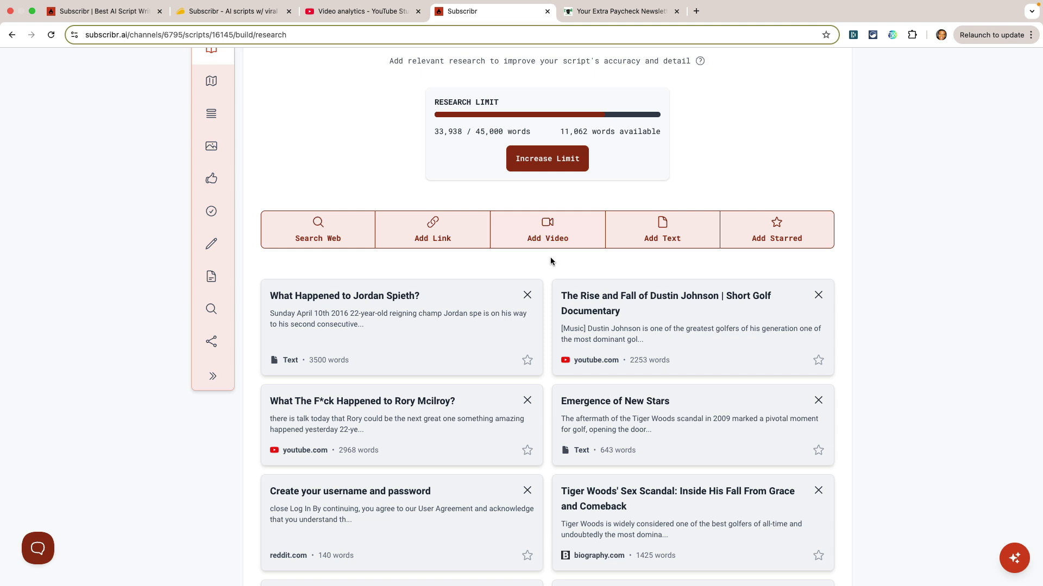
scroll(350, 286, "up", 2)
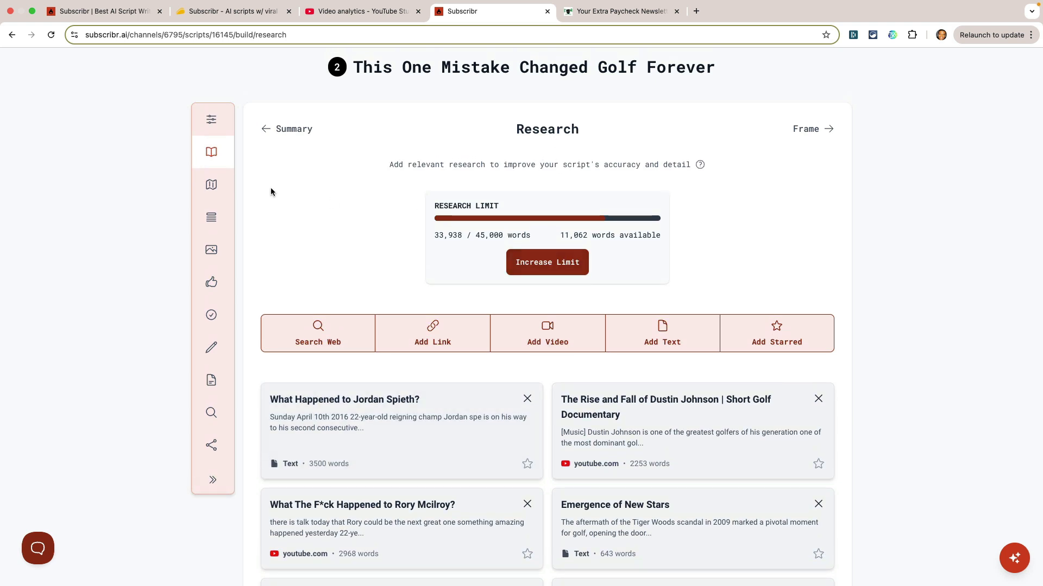
Step: Open the script's Frame stage and compare the Before and After, Cause and Effect, and Underdog Story frames
left_click(214, 185)
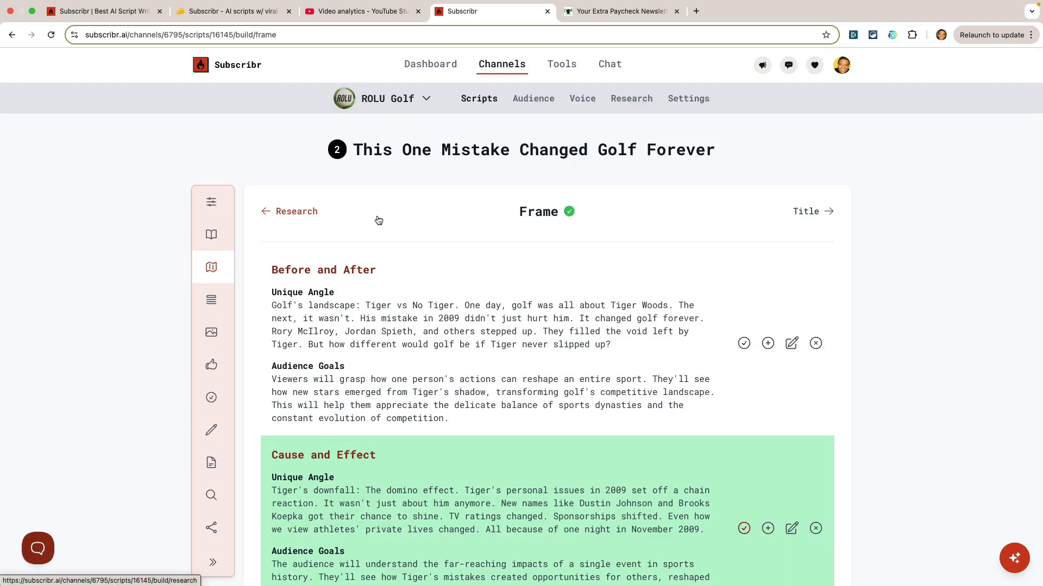
scroll(379, 220, "down", 1)
scroll(377, 217, "down", 2)
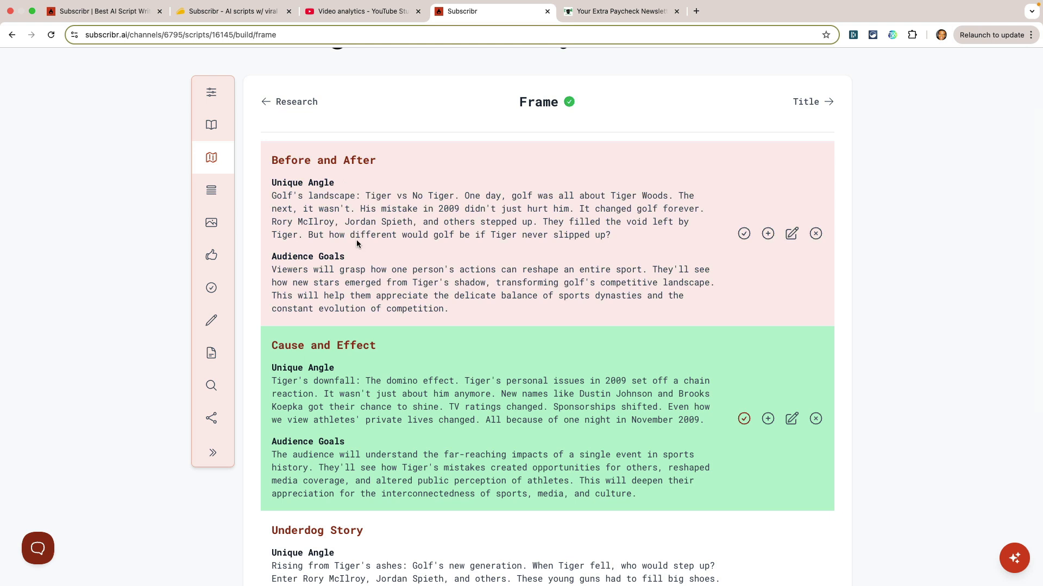
scroll(356, 239, "down", 3)
scroll(392, 404, "up", 2)
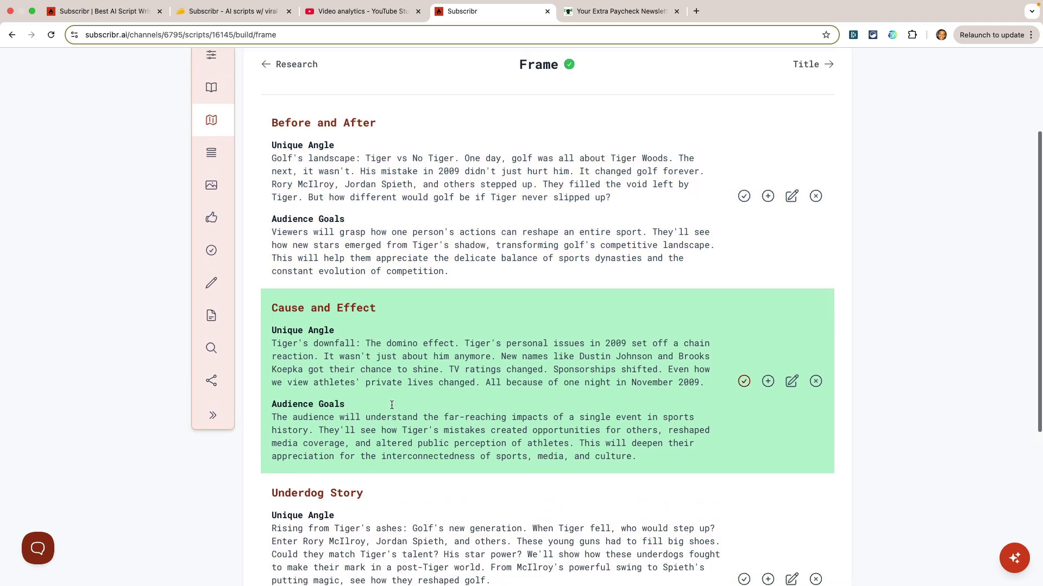
scroll(577, 381, "up", 4)
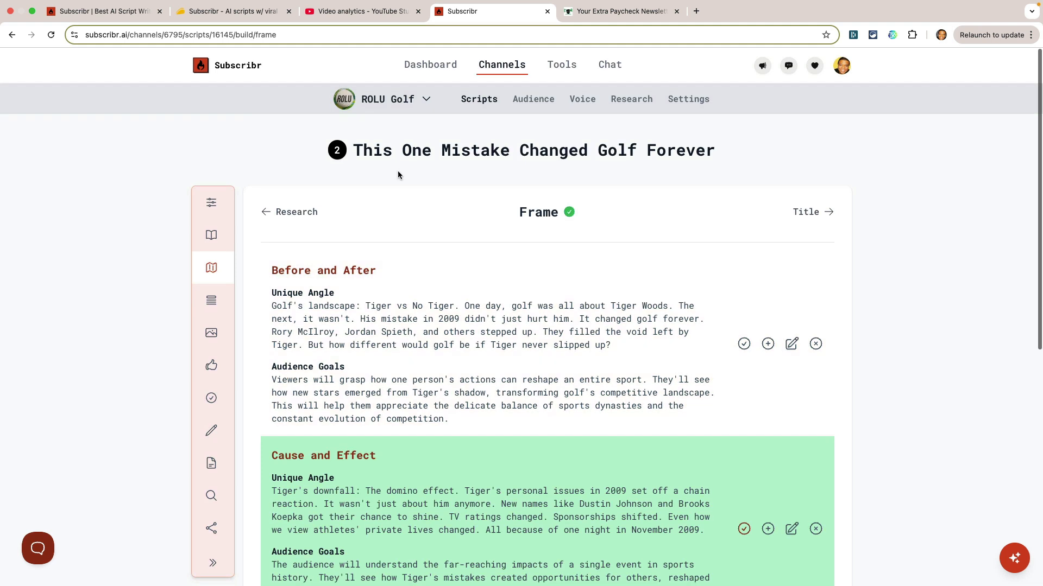
Step: Highlight the script title "This One Mistake Changed Golf Forever" and reread the proposed frames' unique angles and audience goals against it
left_click_drag(351, 150, 767, 153)
left_click(584, 159)
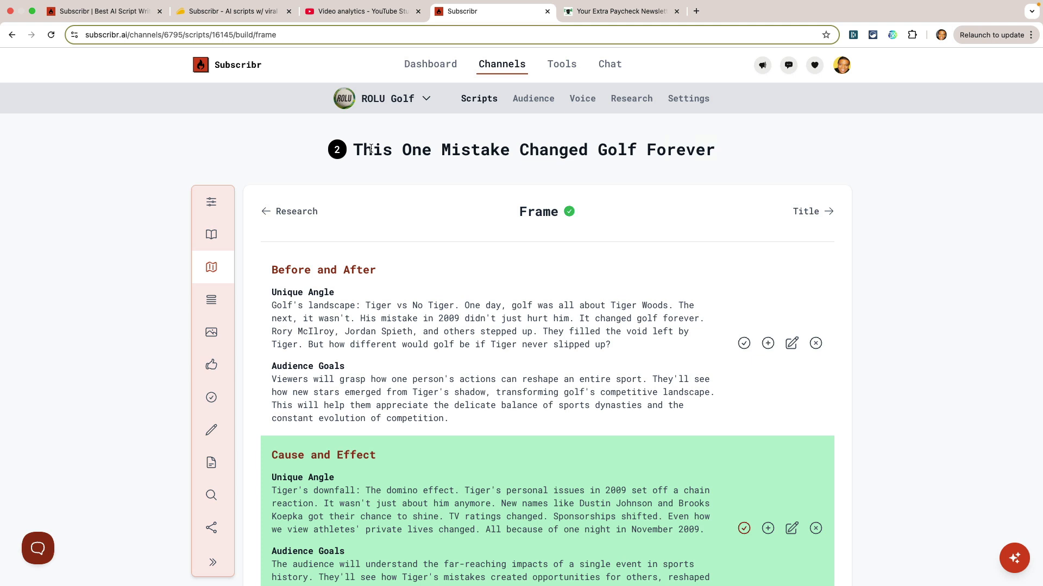
scroll(539, 179, "down", 2)
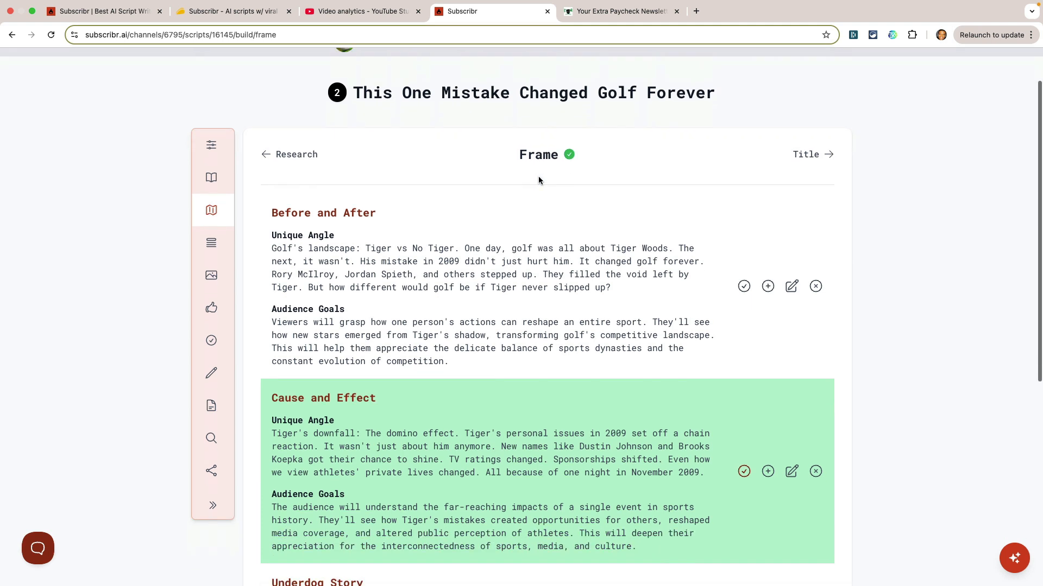
scroll(539, 180, "down", 3)
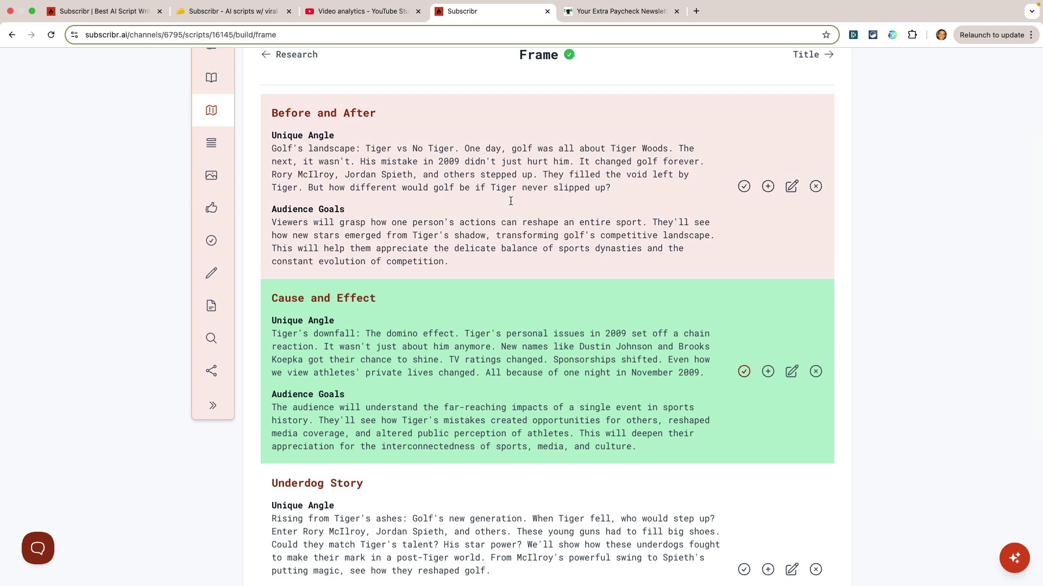
Step: Examine the frames' selection and edit options and the reply field for requesting new frames, rereading the chosen Cause and Effect frame
scroll(445, 235, "down", 5)
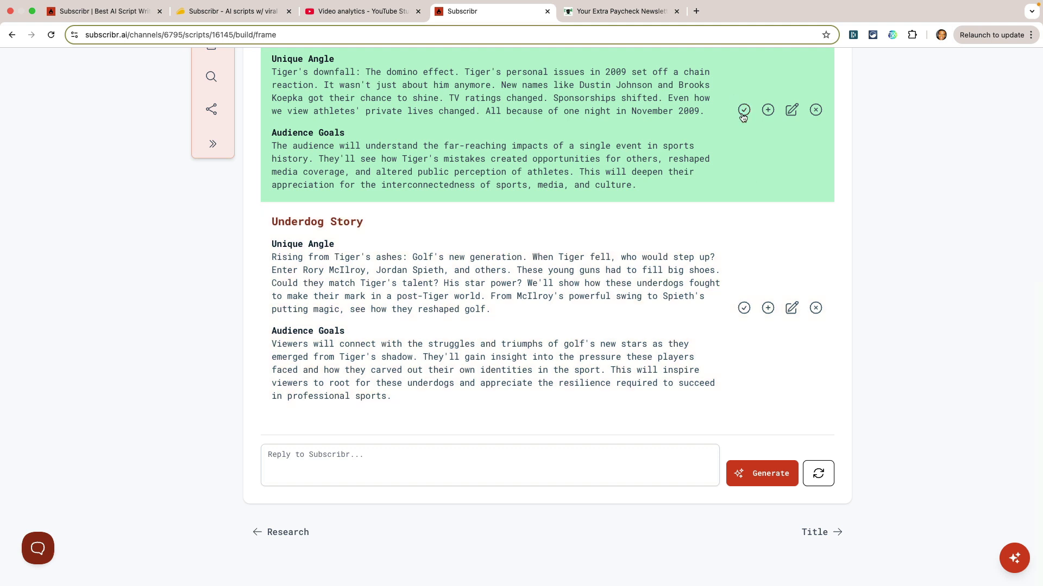
scroll(751, 215, "up", 3)
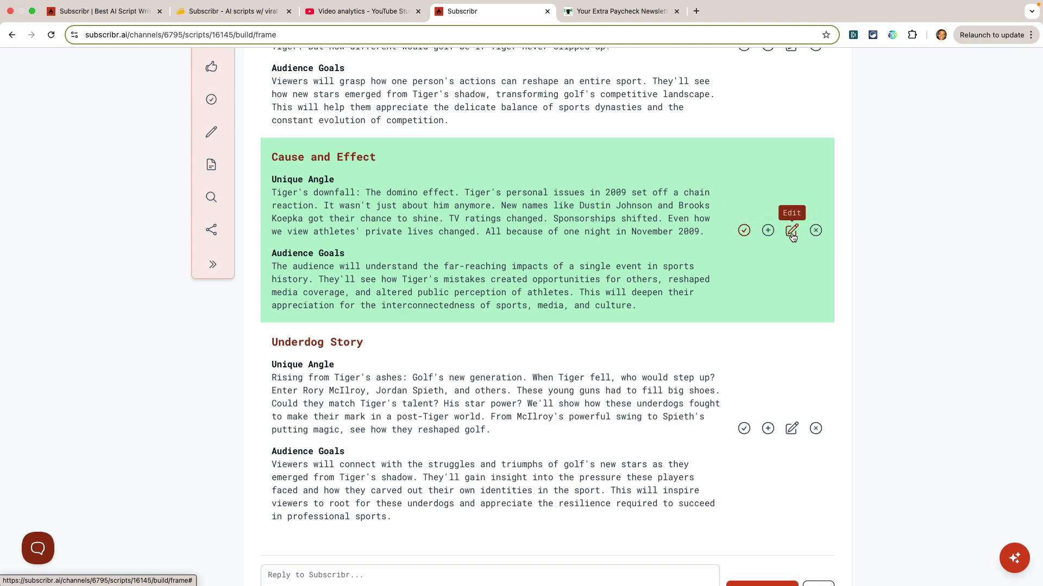
scroll(793, 259, "down", 3)
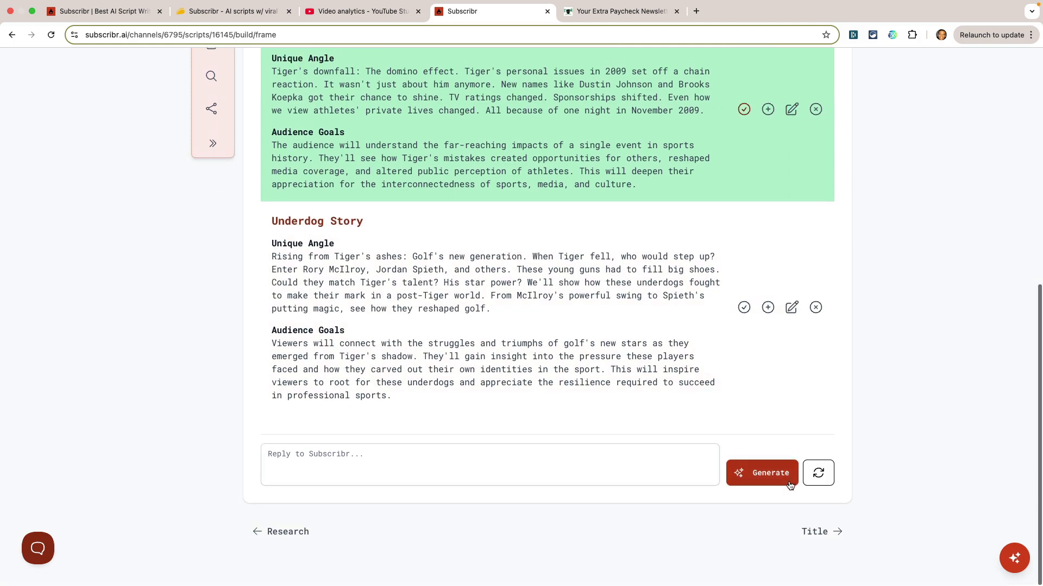
scroll(663, 340, "up", 10)
scroll(509, 382, "down", 10)
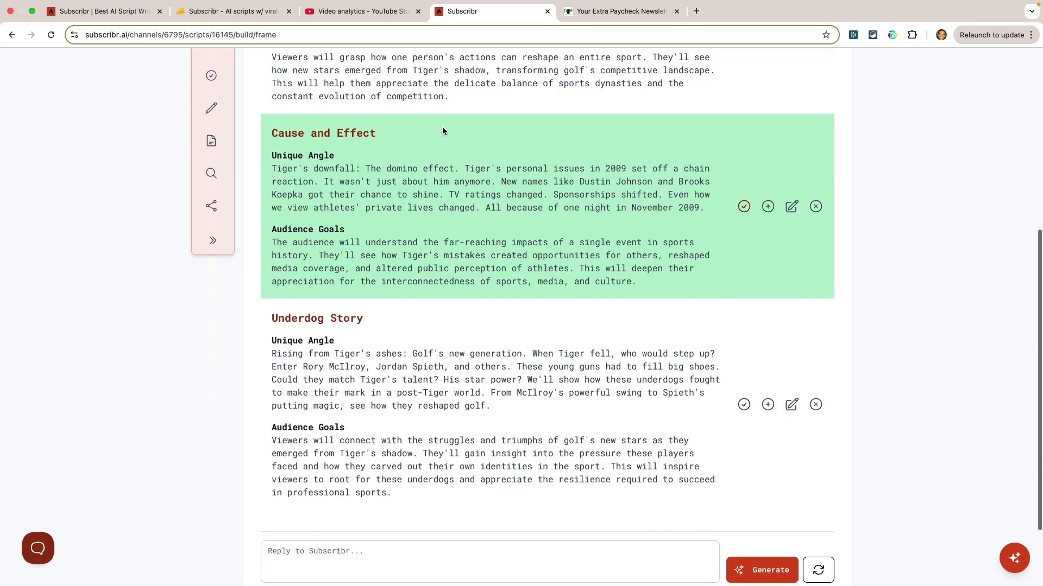
left_click(328, 467)
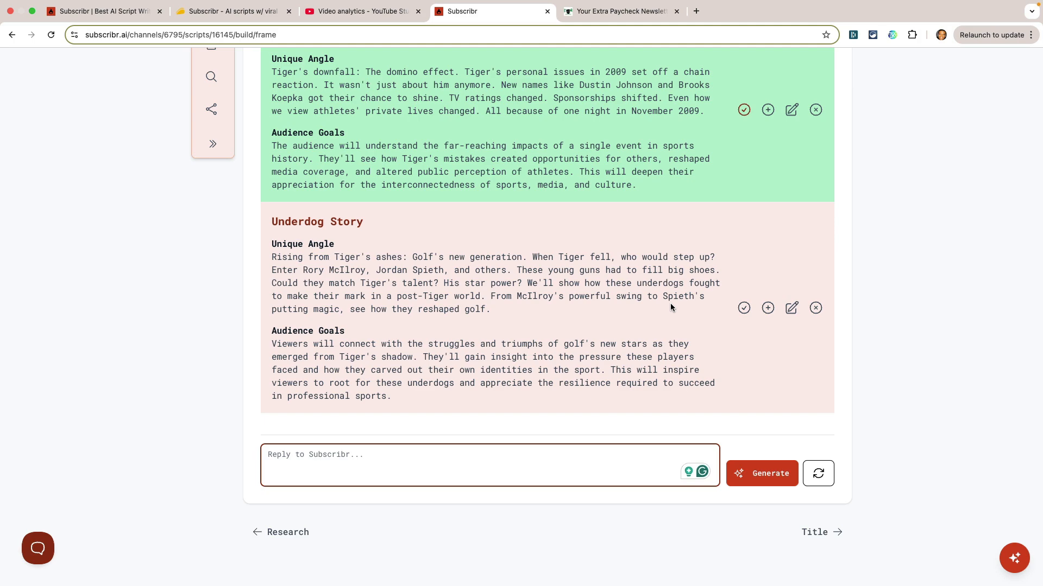
scroll(670, 303, "up", 8)
scroll(670, 303, "down", 8)
scroll(670, 303, "up", 8)
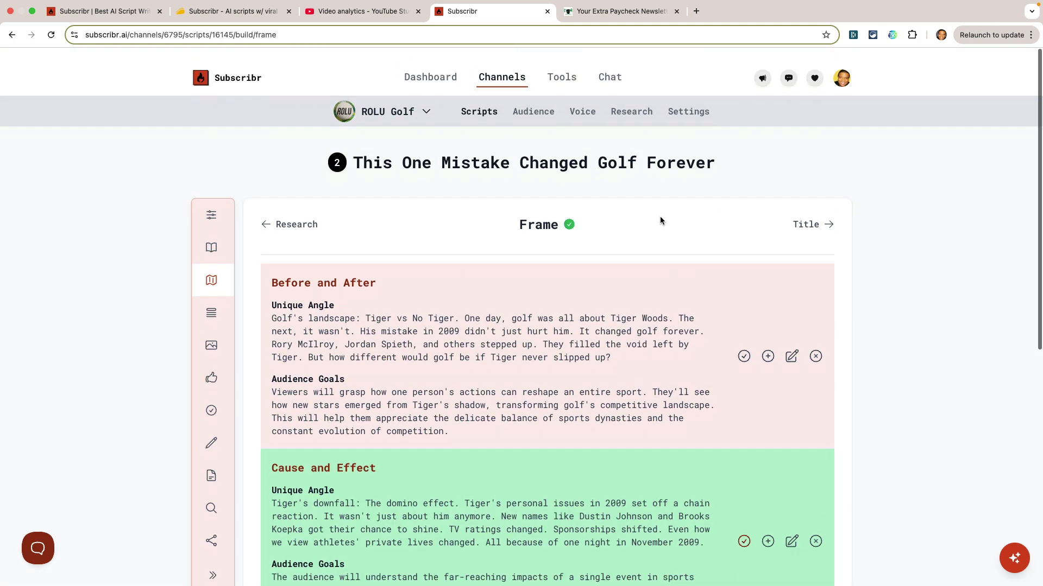
scroll(614, 365, "down", 3)
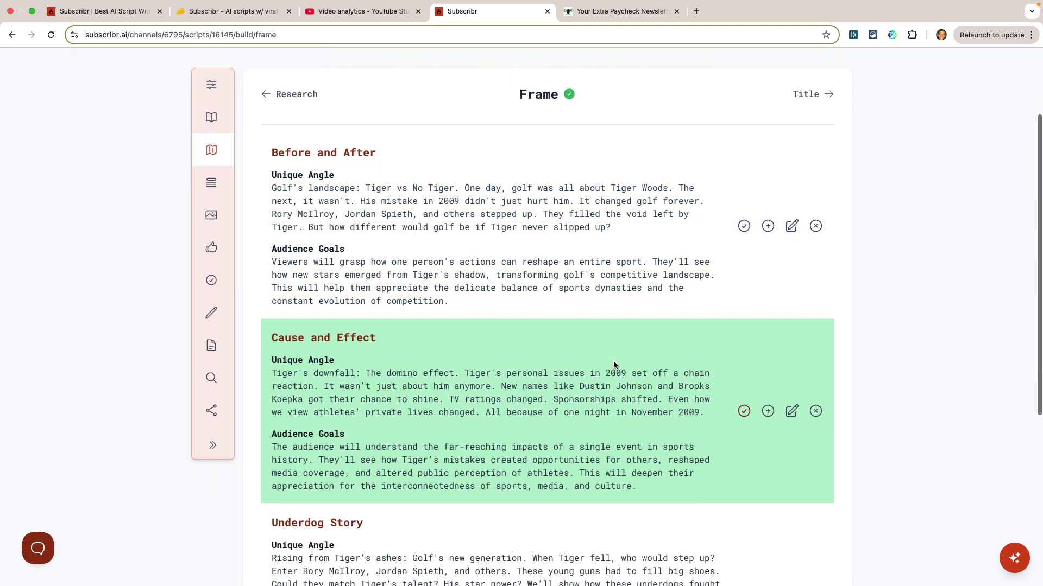
scroll(614, 365, "down", 1)
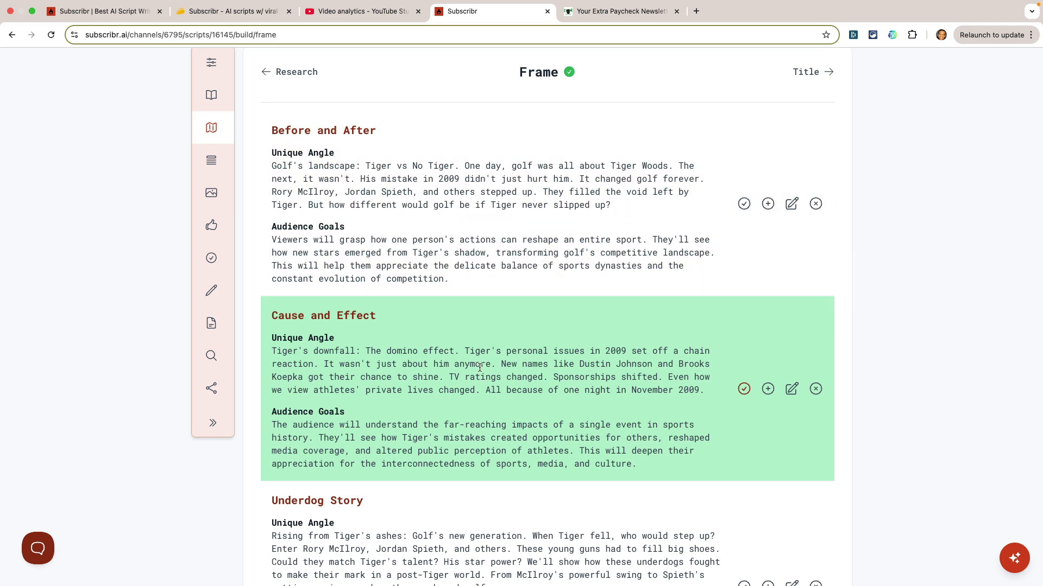
Step: Open the script's Title stage and generate more title ideas with the prompt "give me 5 titles"
left_click(211, 161)
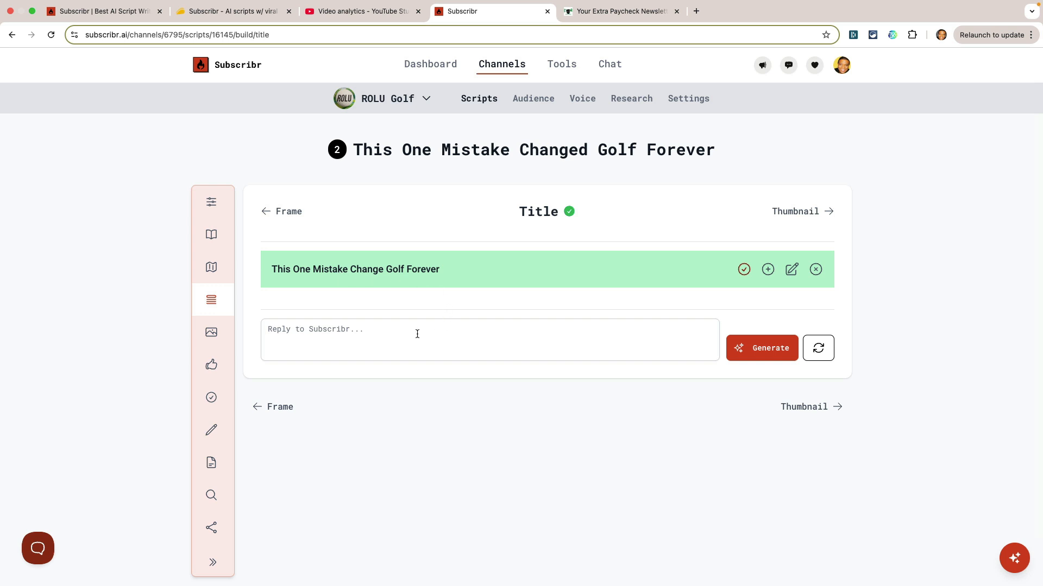
left_click(344, 340)
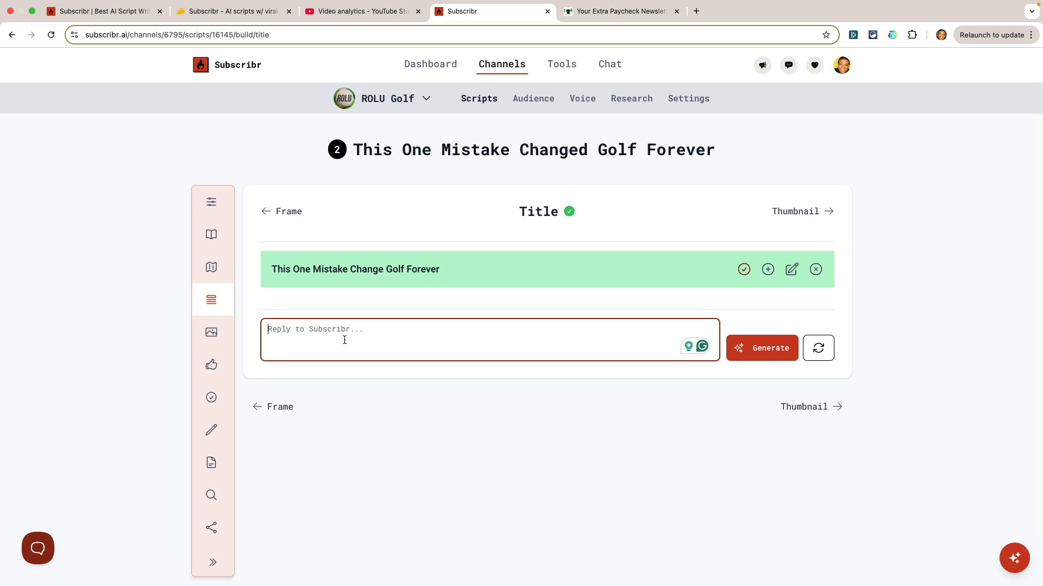
type("give me")
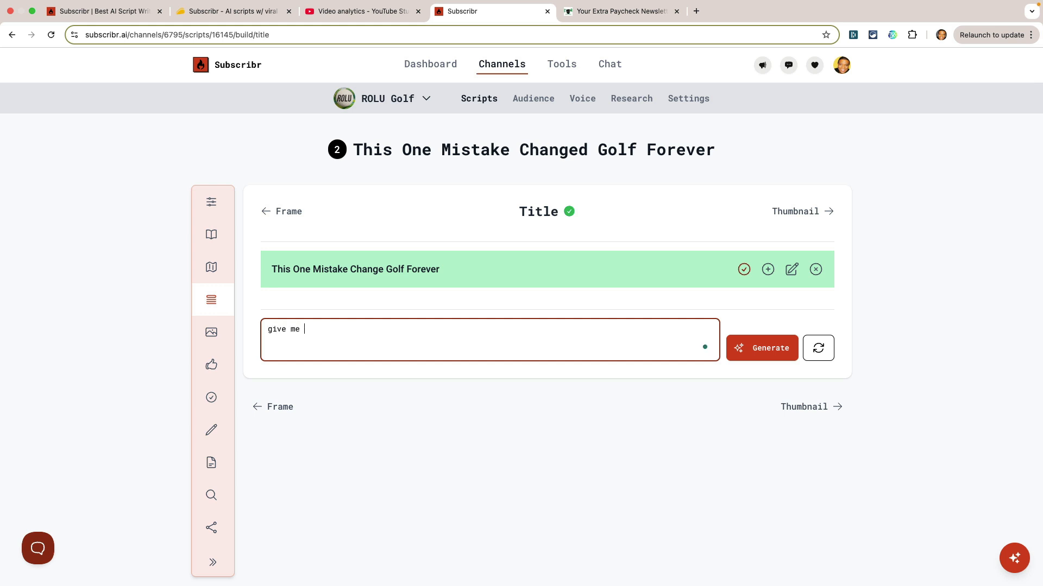
scroll(344, 340, "down", 2)
left_click(341, 291)
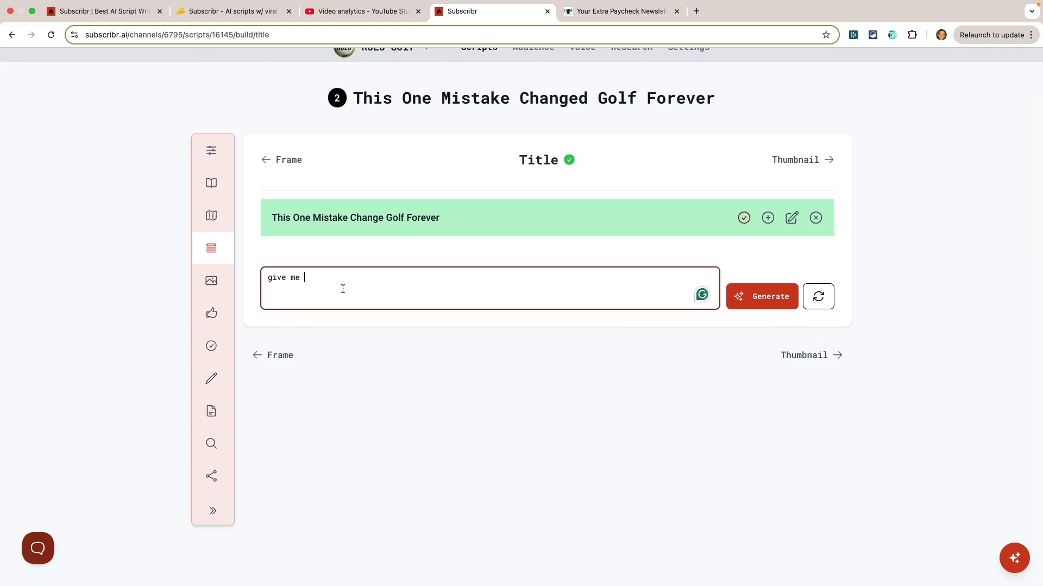
type("5 t8tl")
key("BackSpace")
key("BackSpace")
key("BackSpace")
type("it")
left_click(374, 286)
type("les")
left_click(780, 298)
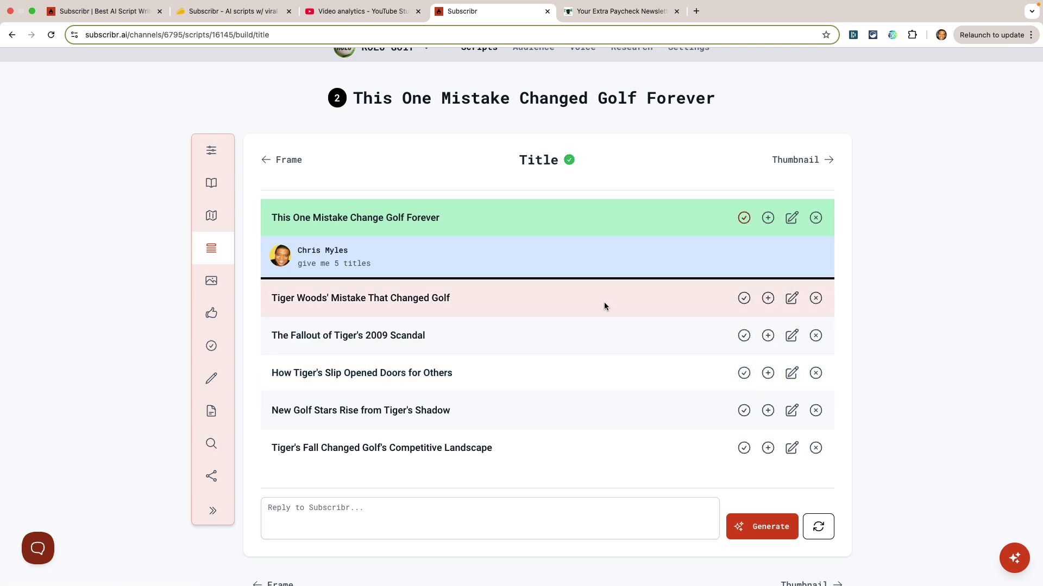
Step: Open the Thumbnail stage and read through the full list of suggested thumbnail concepts
left_click(211, 280)
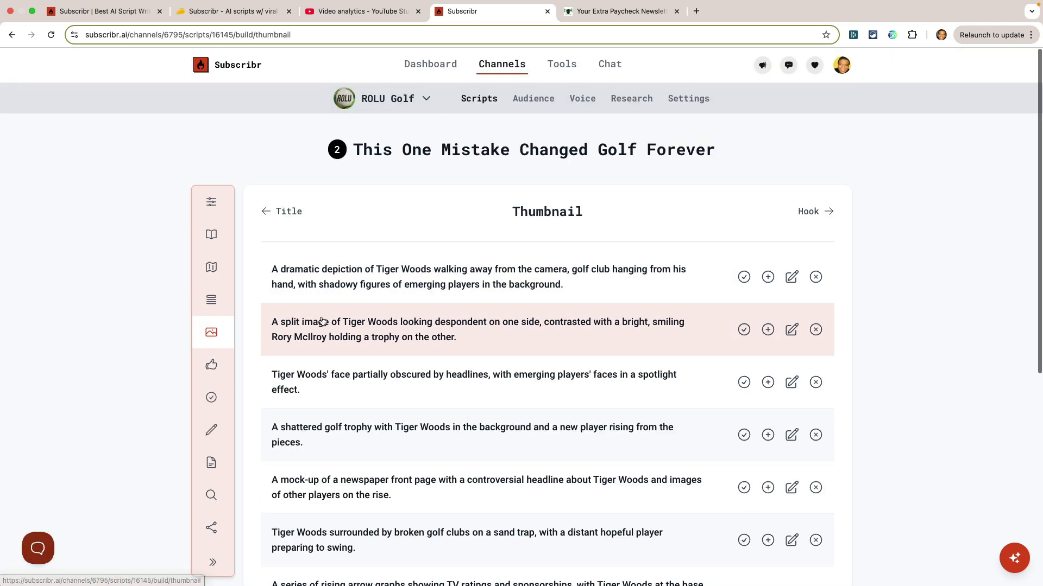
scroll(557, 357, "down", 2)
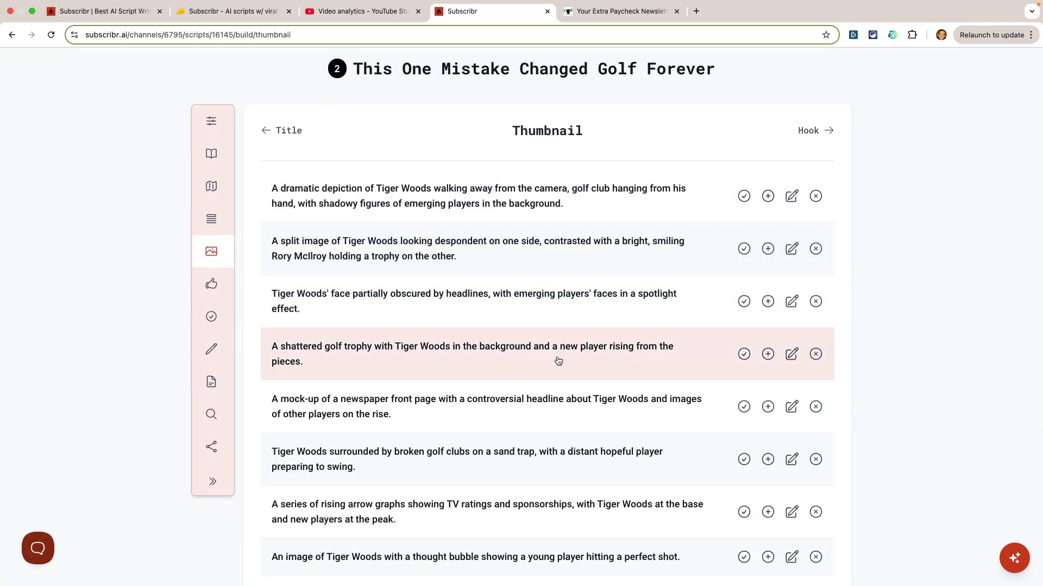
scroll(576, 222, "down", 1)
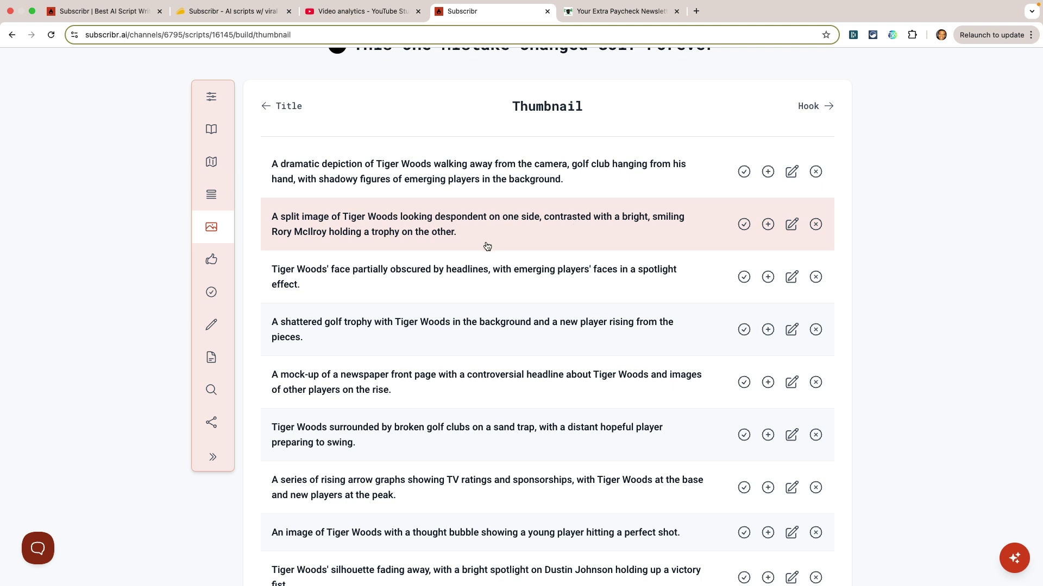
scroll(452, 247, "down", 5)
scroll(452, 246, "up", 3)
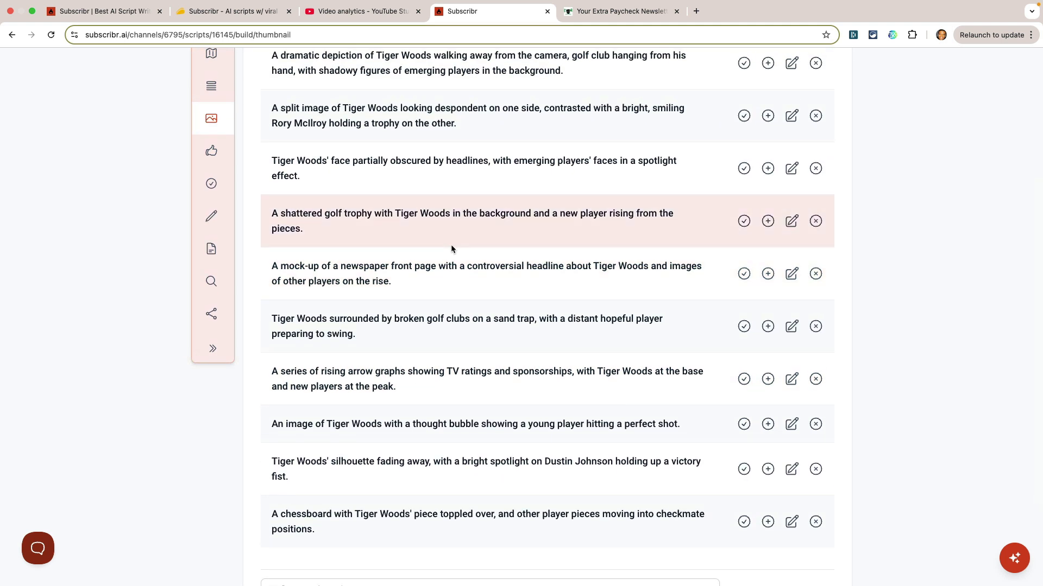
scroll(450, 247, "up", 1)
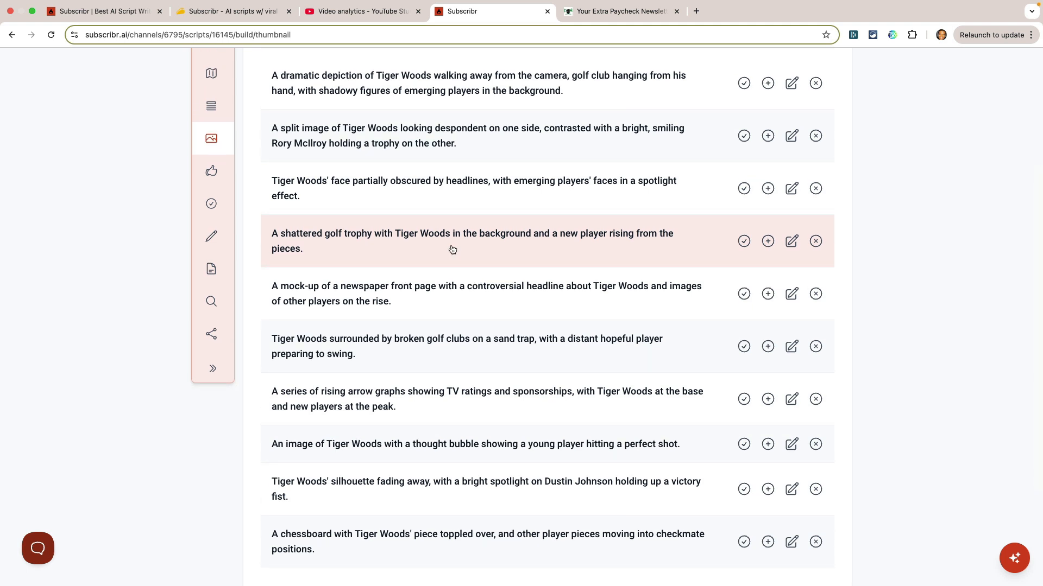
scroll(444, 304, "down", 1)
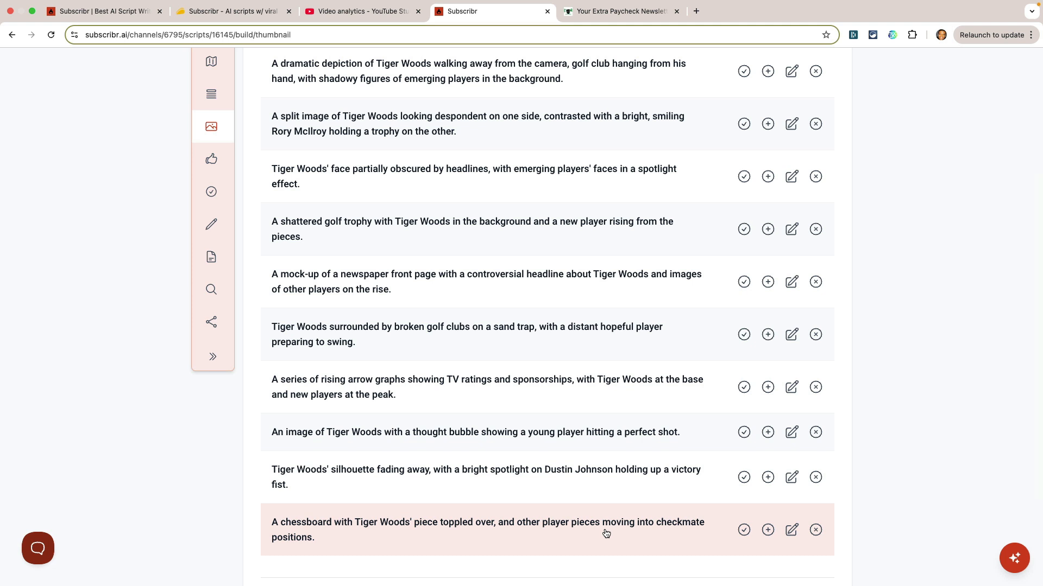
scroll(408, 454, "up", 1)
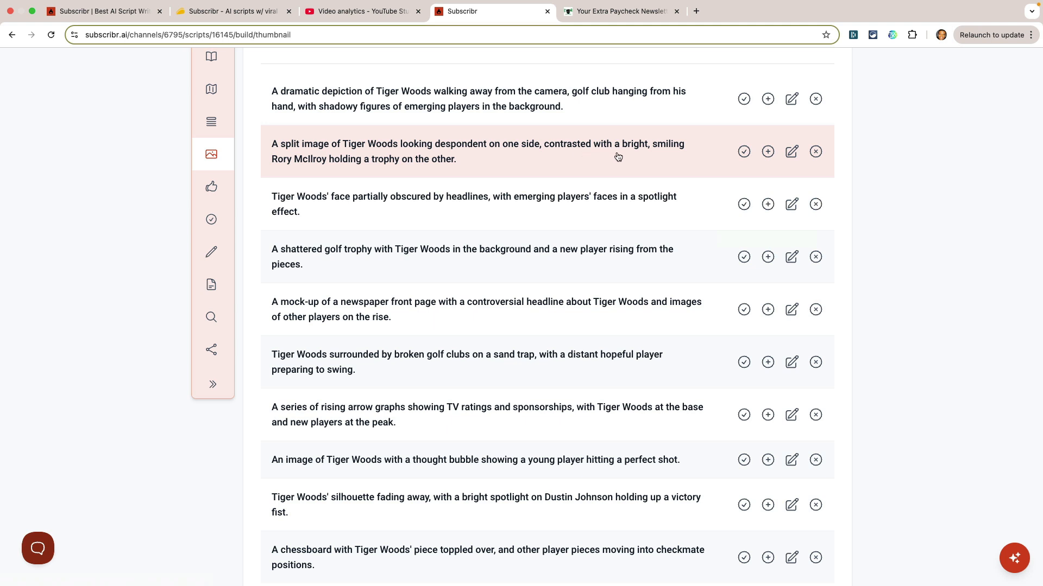
Step: Highlight the thumbnail concept with the split image of Tiger Woods and Rory McIlroy, and check the options for requesting more ideas
left_click_drag(459, 161, 263, 147)
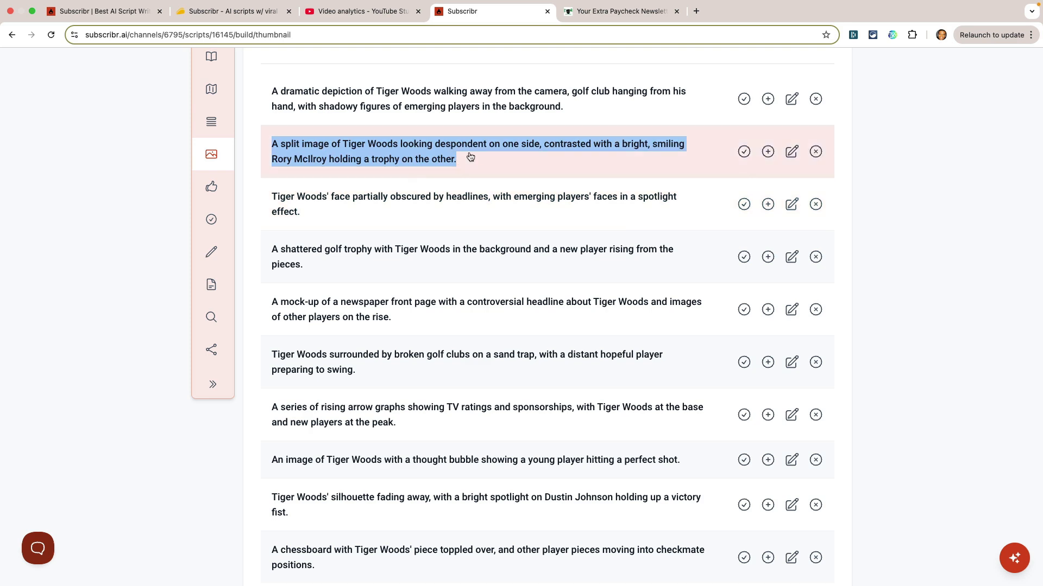
scroll(521, 274, "down", 3)
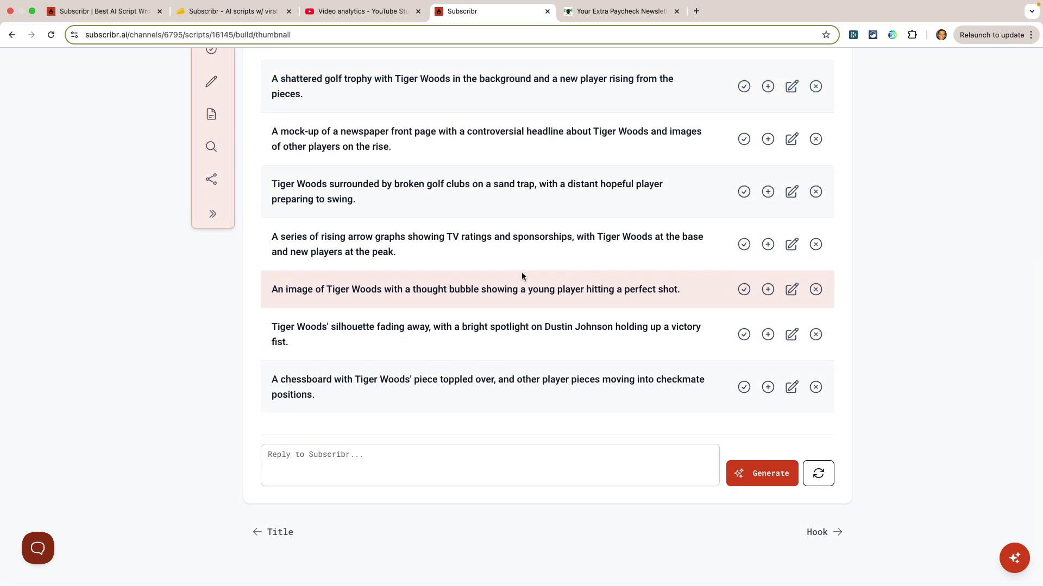
scroll(521, 275, "up", 7)
scroll(559, 337, "down", 7)
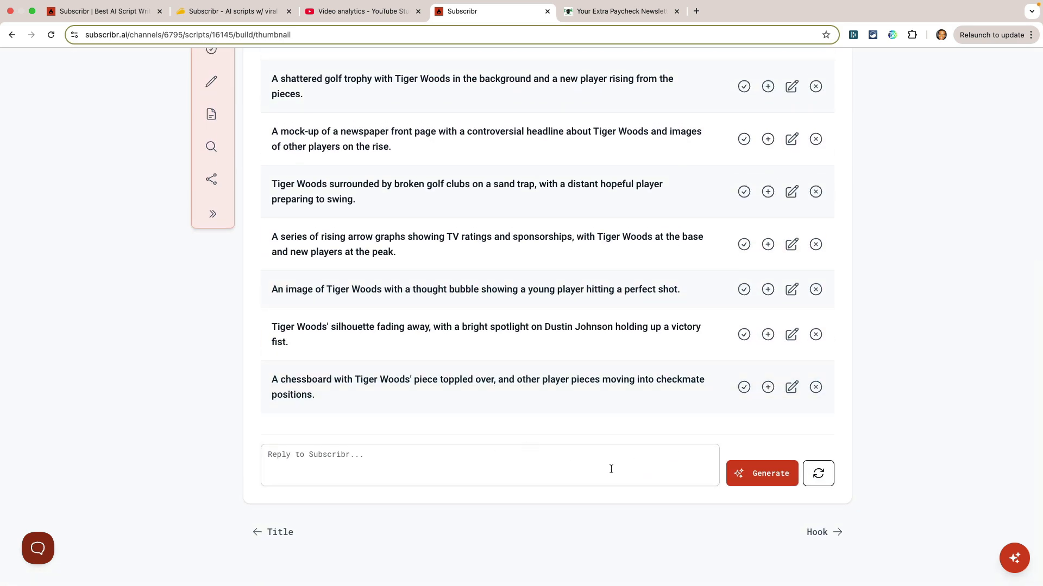
scroll(596, 400, "up", 6)
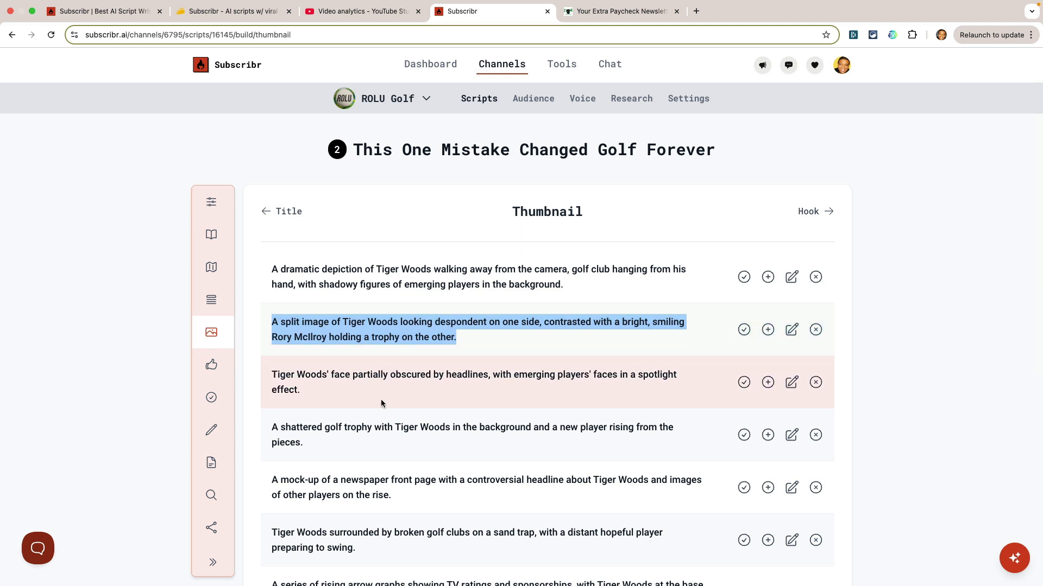
Step: Open the Hook stage and reveal the hook types of the first two hooks, highlighting the first one's Question type
left_click(219, 375)
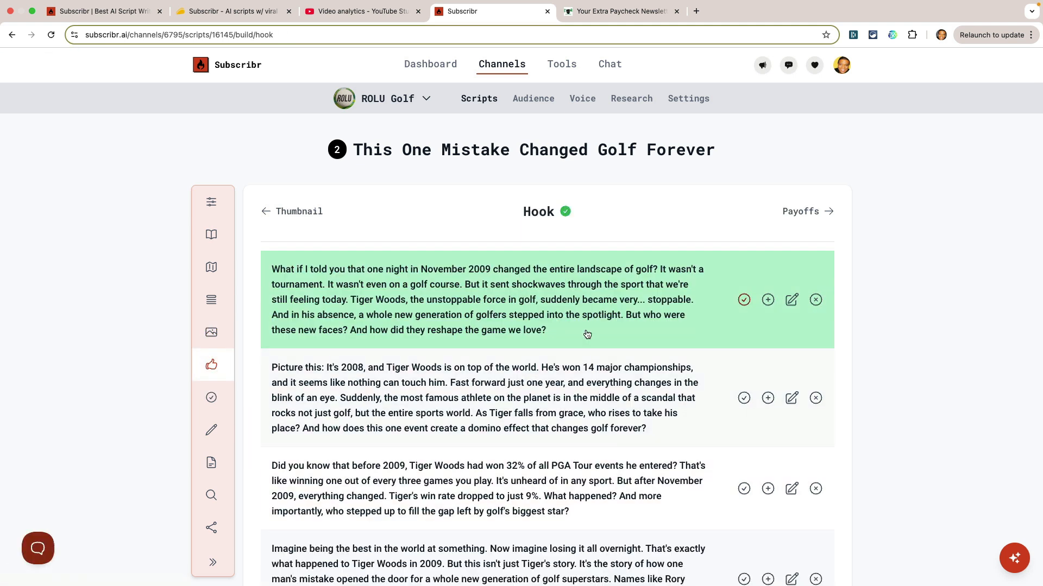
scroll(587, 334, "down", 2)
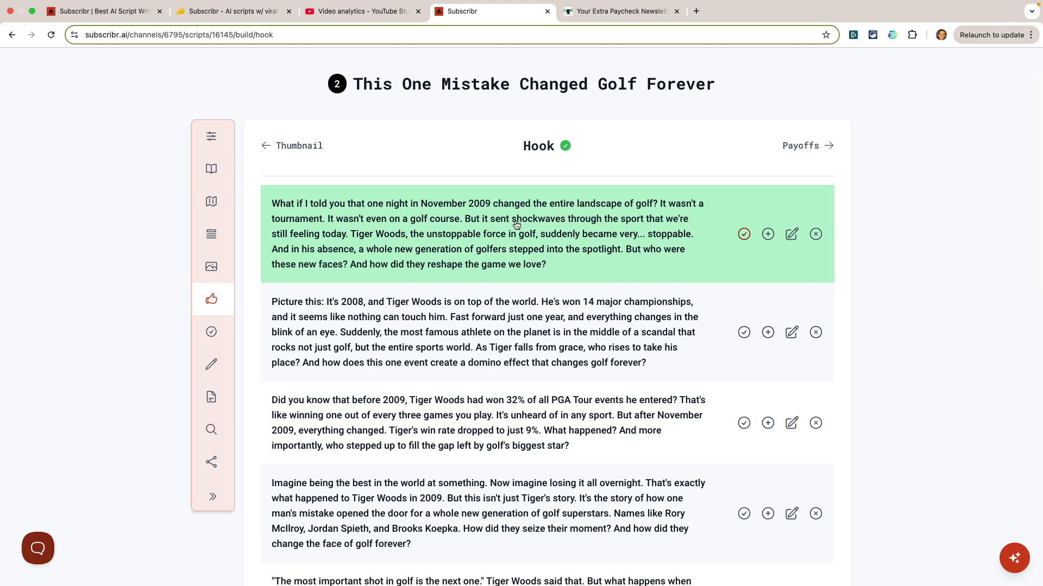
left_click(525, 238)
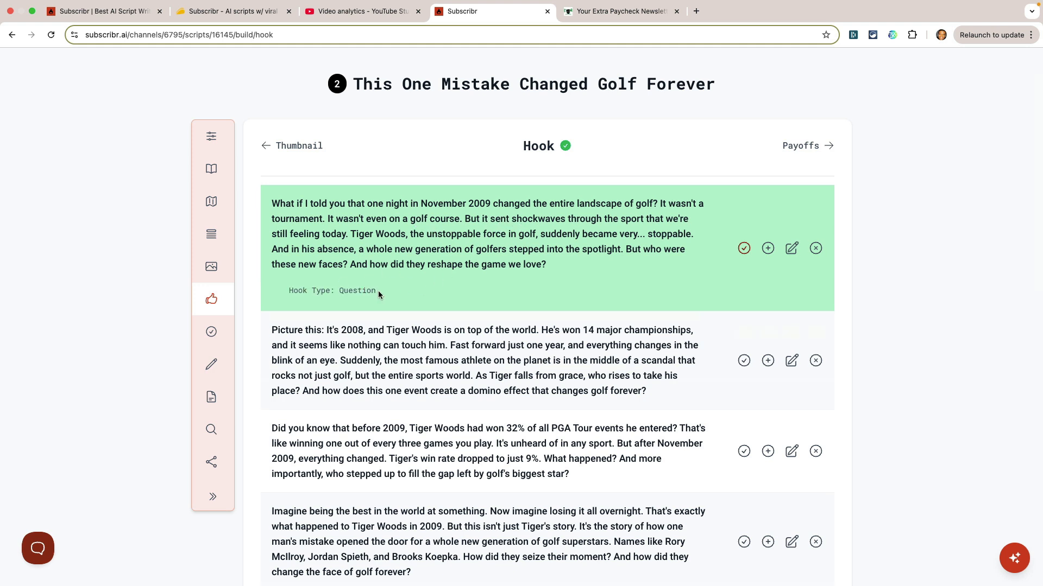
left_click_drag(378, 293, 293, 292)
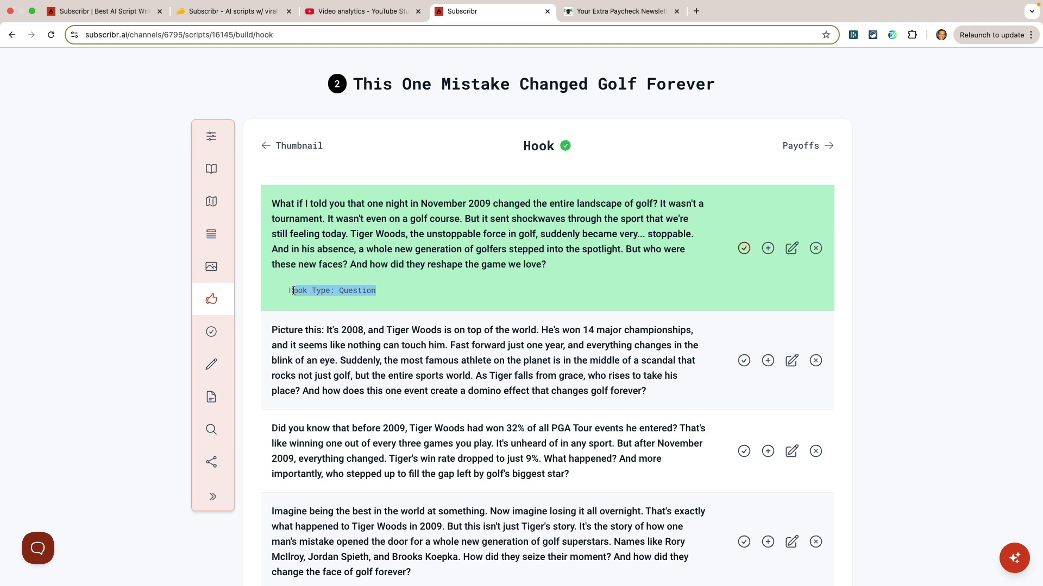
left_click(363, 296)
scroll(373, 375, "down", 1)
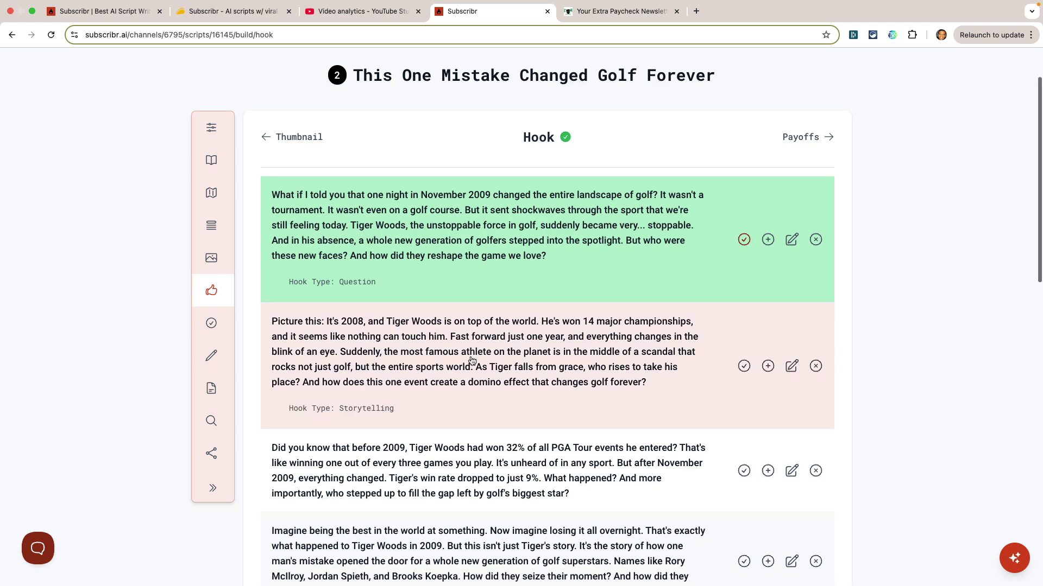
Step: Highlight the opening sentences of the Statistic Or Fact hook and look through the remaining hook suggestions
scroll(380, 429, "down", 3)
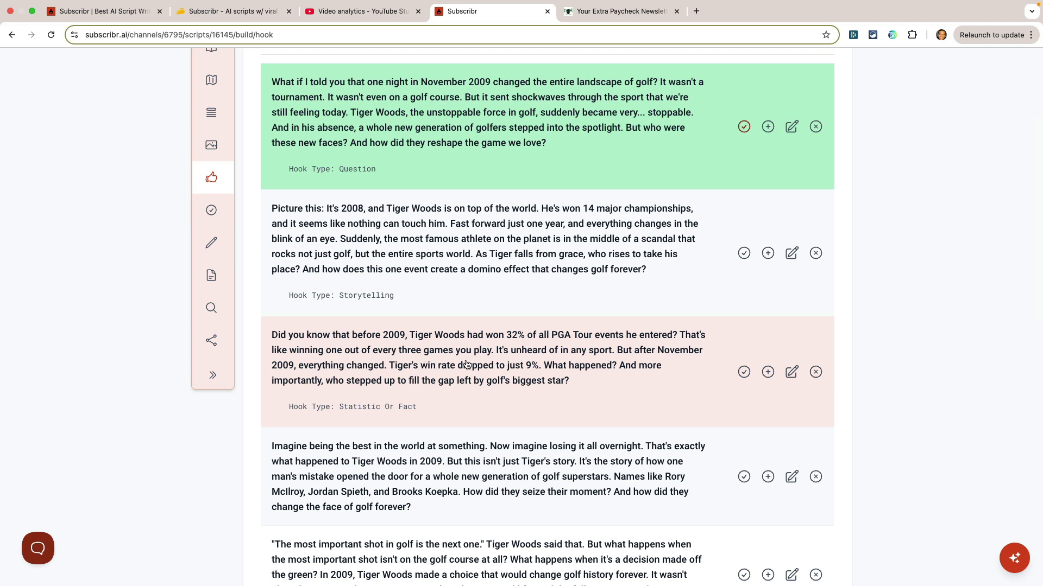
left_click_drag(388, 367, 270, 337)
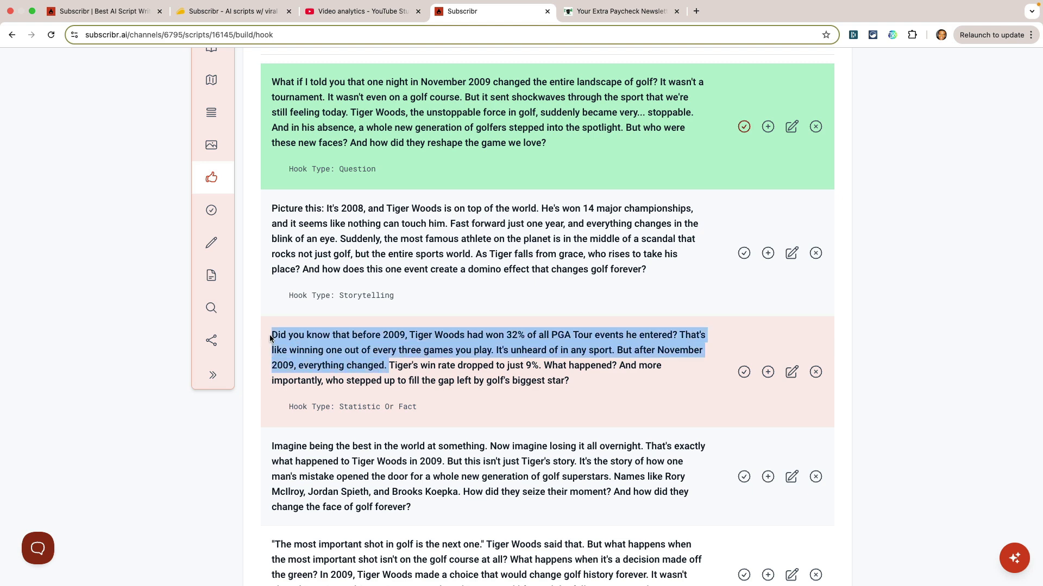
scroll(545, 388, "down", 5)
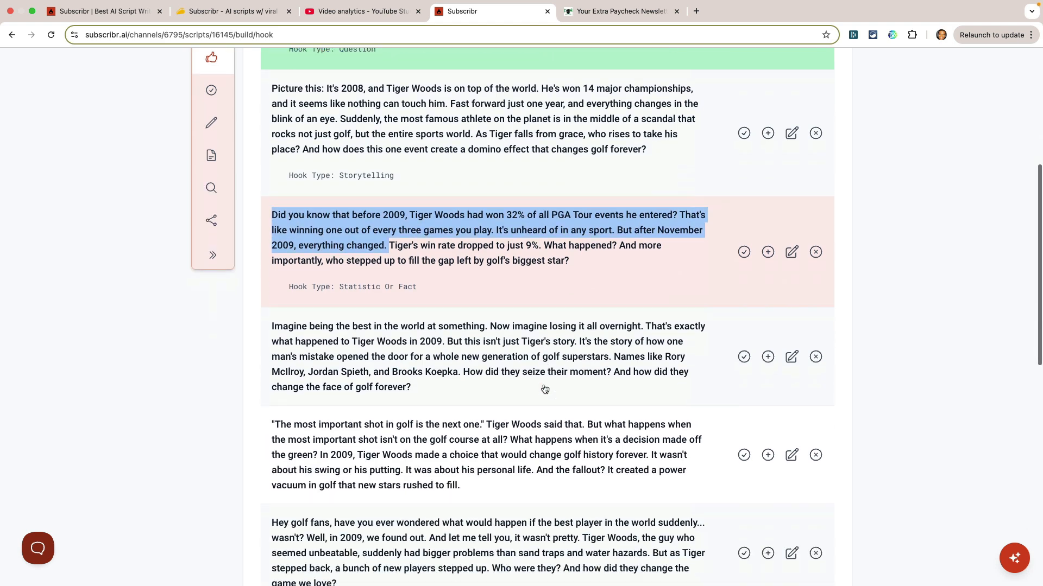
scroll(544, 354, "down", 8)
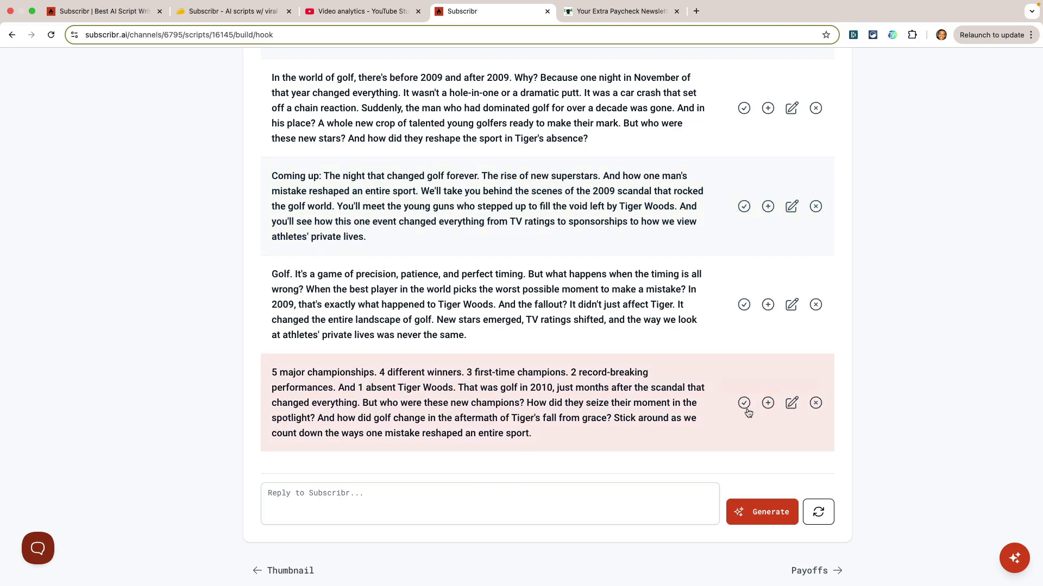
scroll(673, 385, "up", 15)
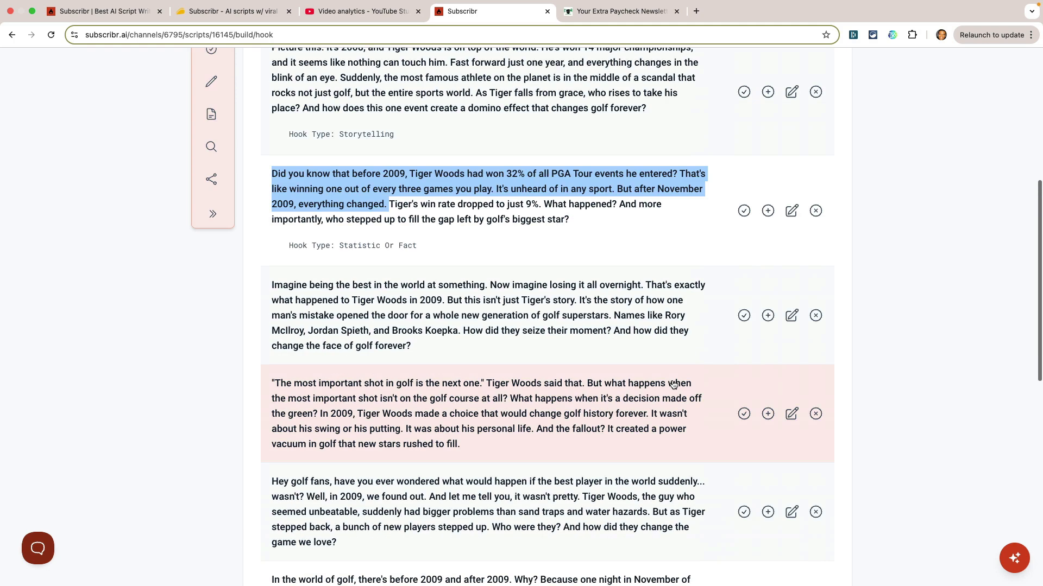
scroll(673, 385, "up", 3)
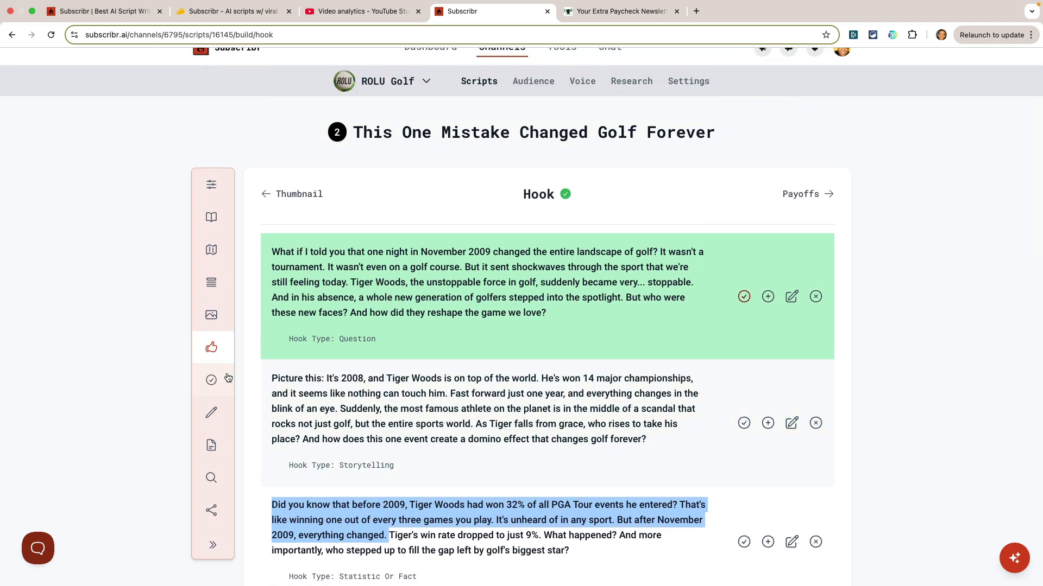
Step: Open the Payoffs stage and highlight the advice on how many payoffs to consider for the 2500-word script
left_click(213, 382)
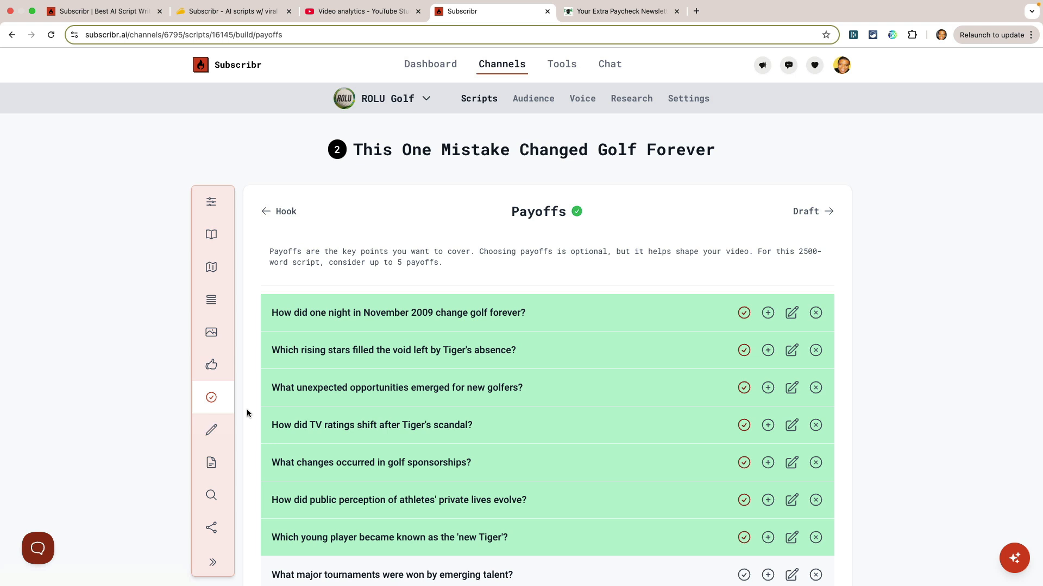
scroll(255, 428, "down", 1)
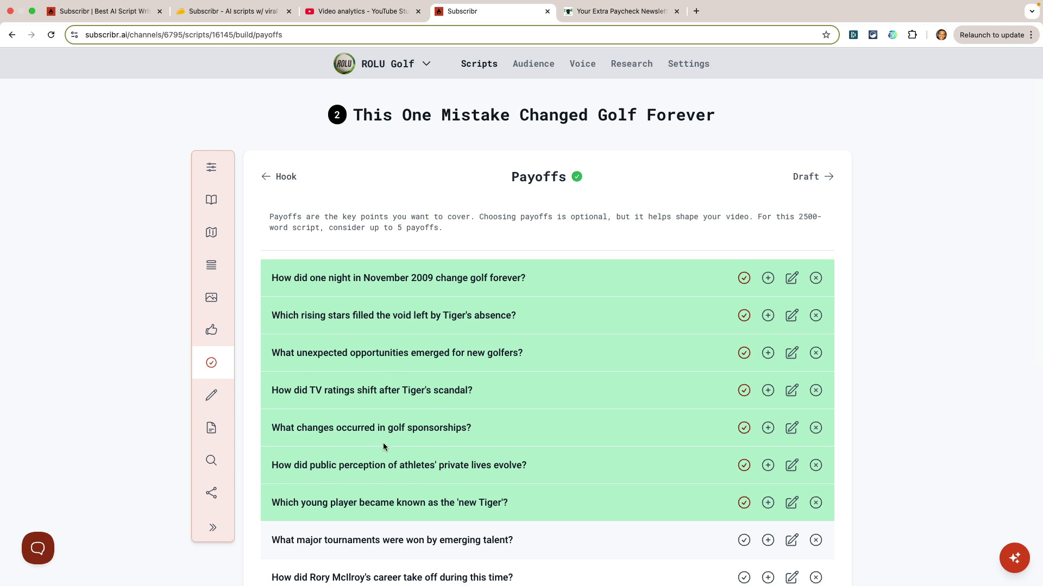
scroll(362, 357, "down", 3)
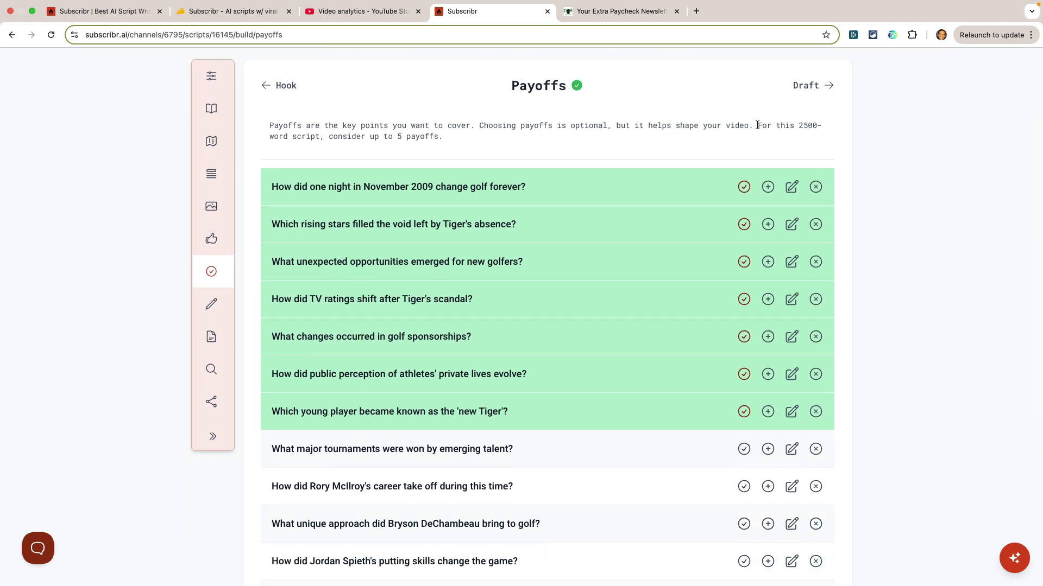
left_click_drag(757, 125, 771, 143)
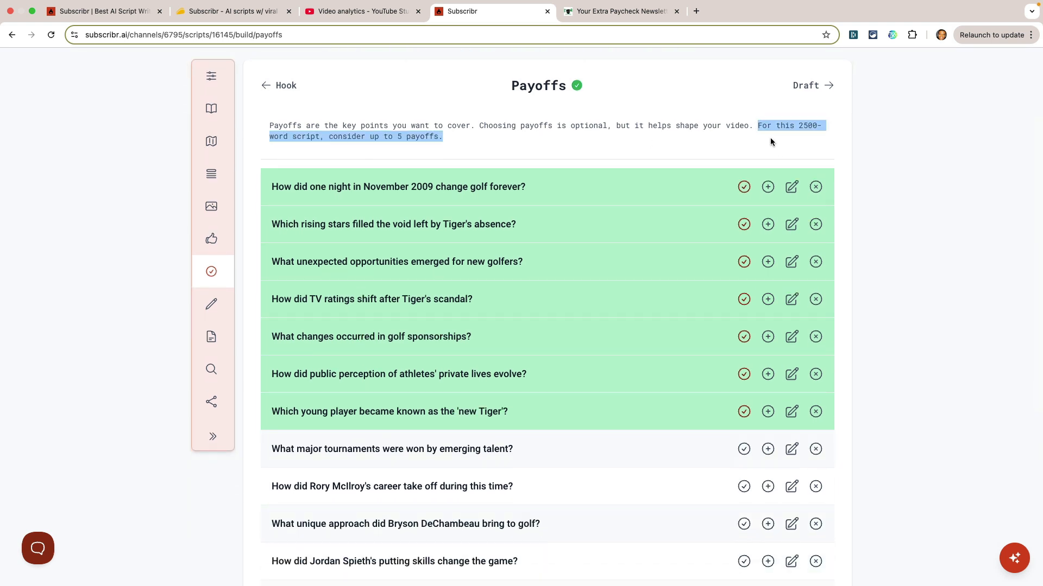
left_click(346, 135)
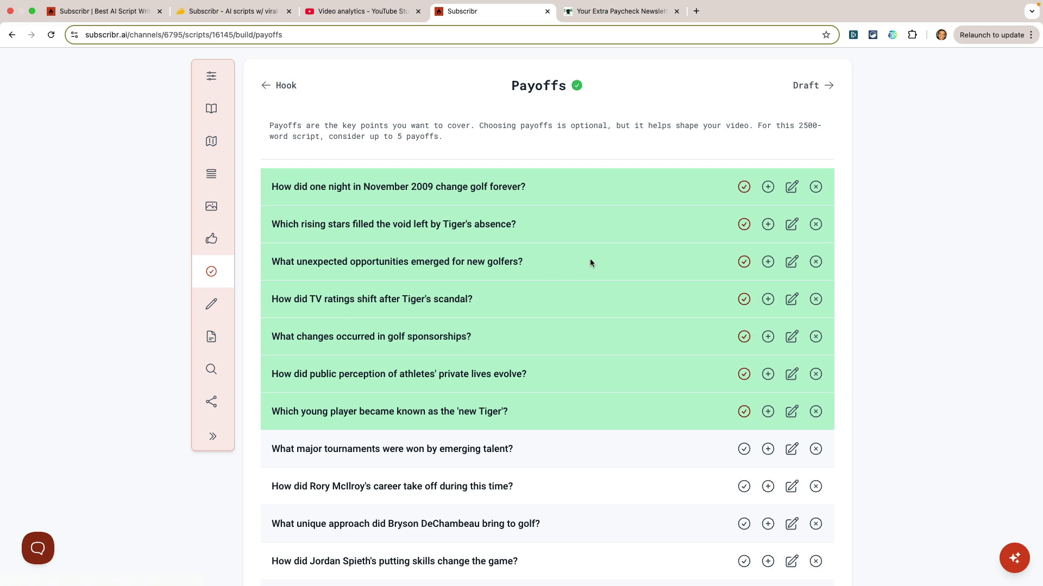
Step: Look through the full list of suggested payoffs down to the reply box for generating more
scroll(622, 332, "down", 10)
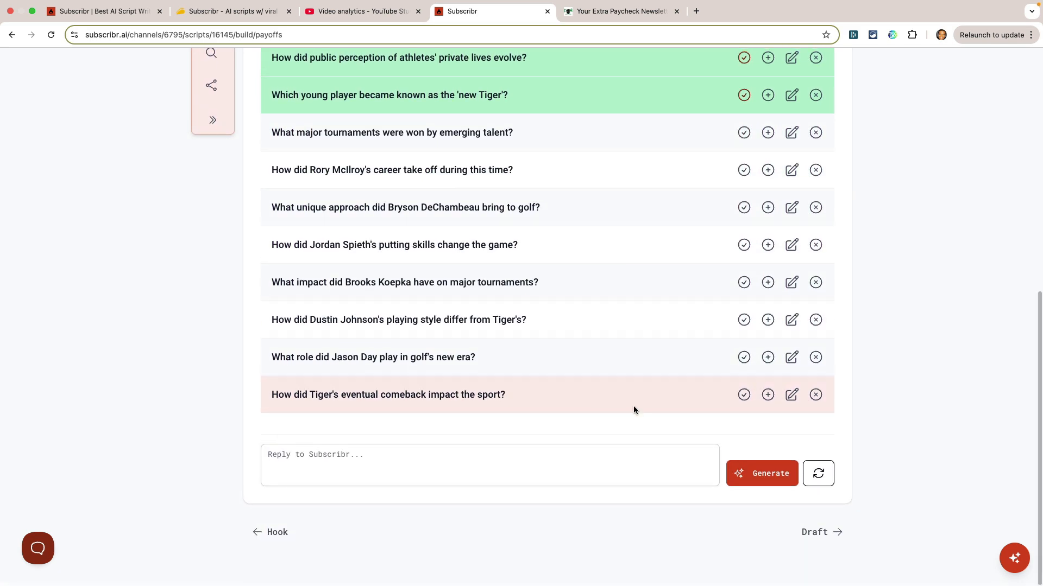
scroll(630, 254, "up", 10)
scroll(540, 348, "down", 3)
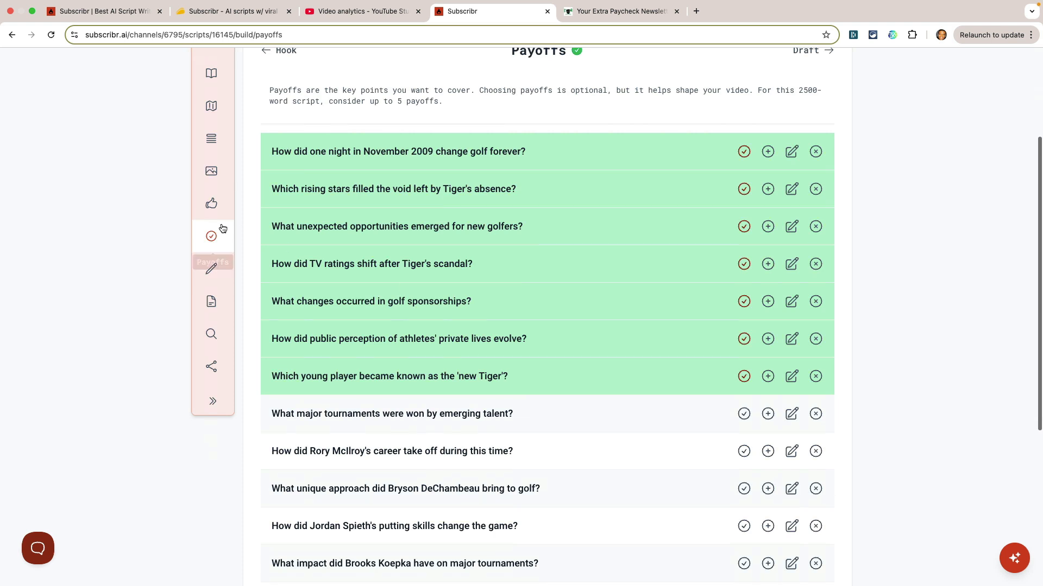
Step: Open the Draft stage and look over the script's sections, including the written text of section 5
left_click(211, 271)
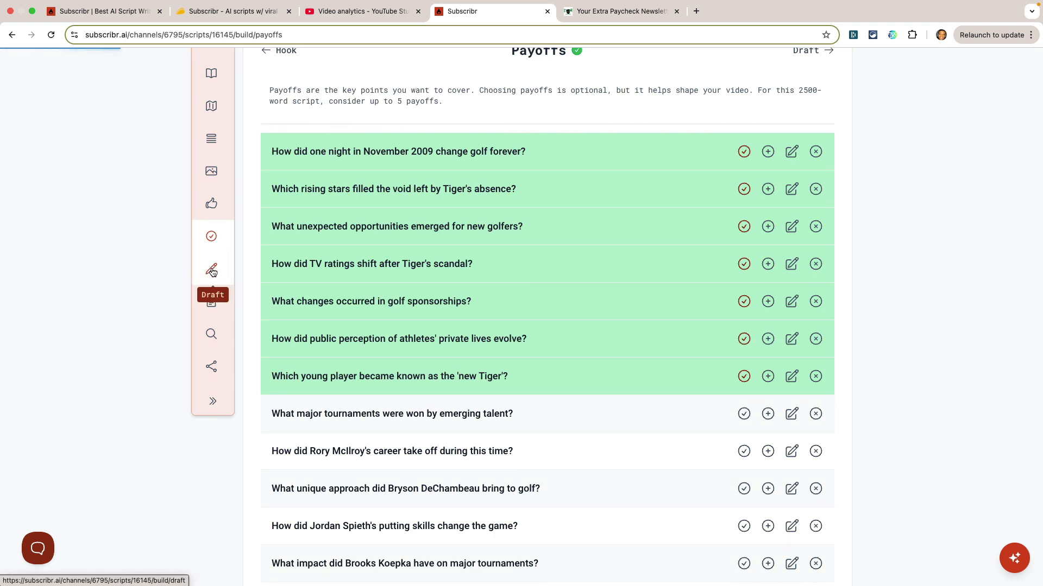
scroll(342, 296, "down", 3)
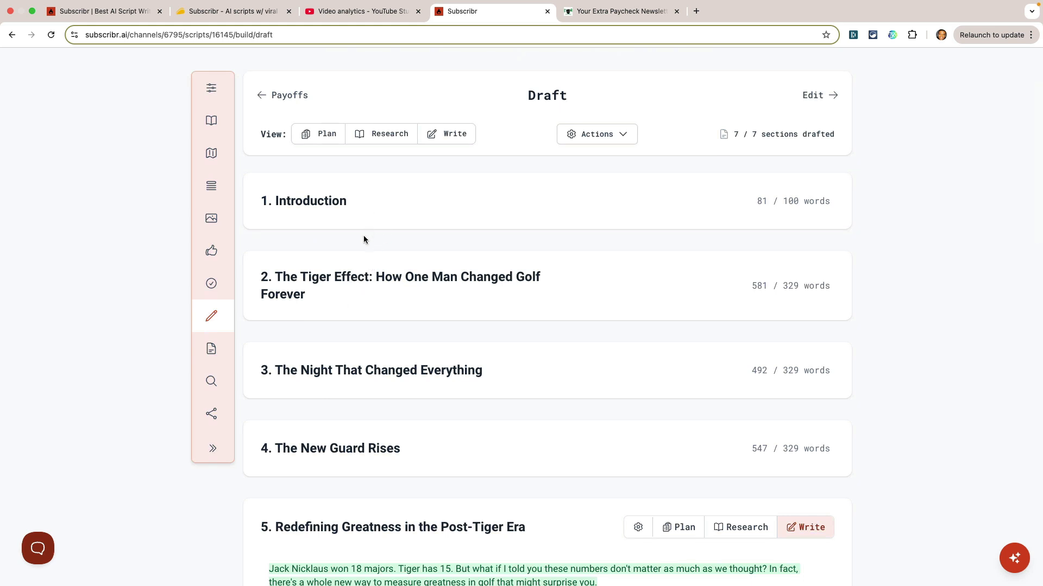
scroll(362, 237, "down", 2)
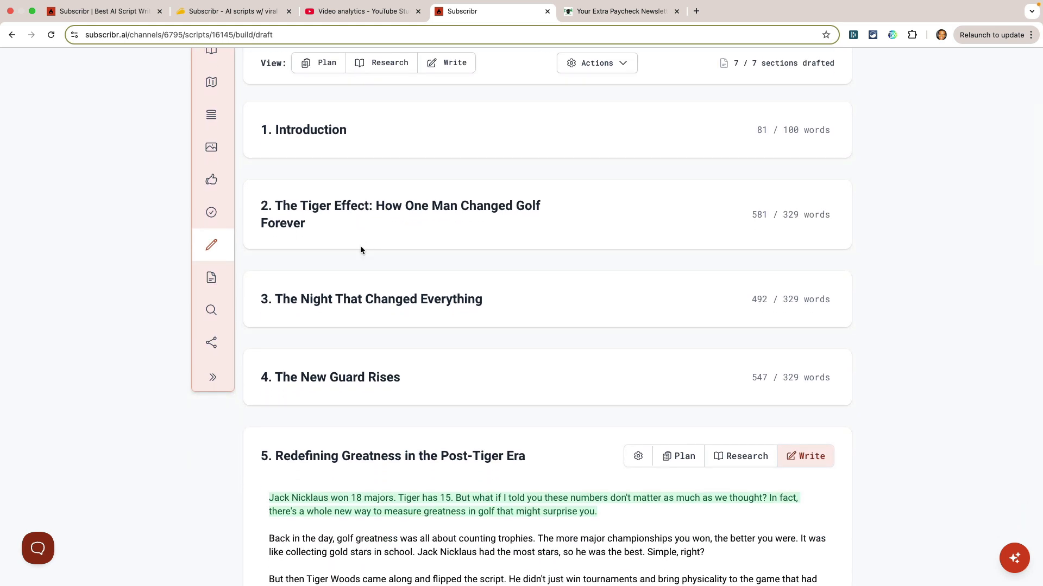
scroll(361, 250, "down", 6)
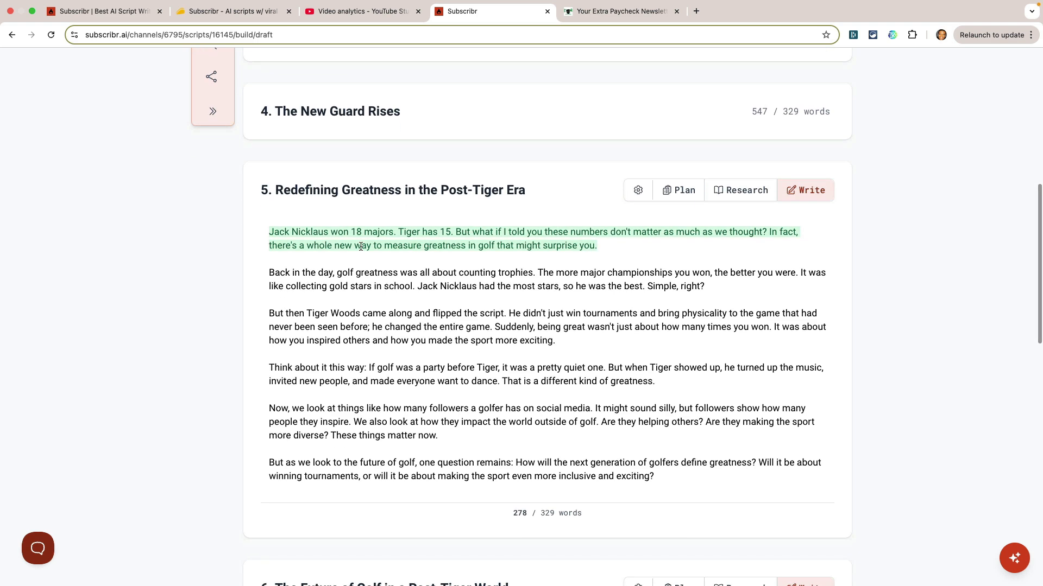
scroll(360, 247, "up", 10)
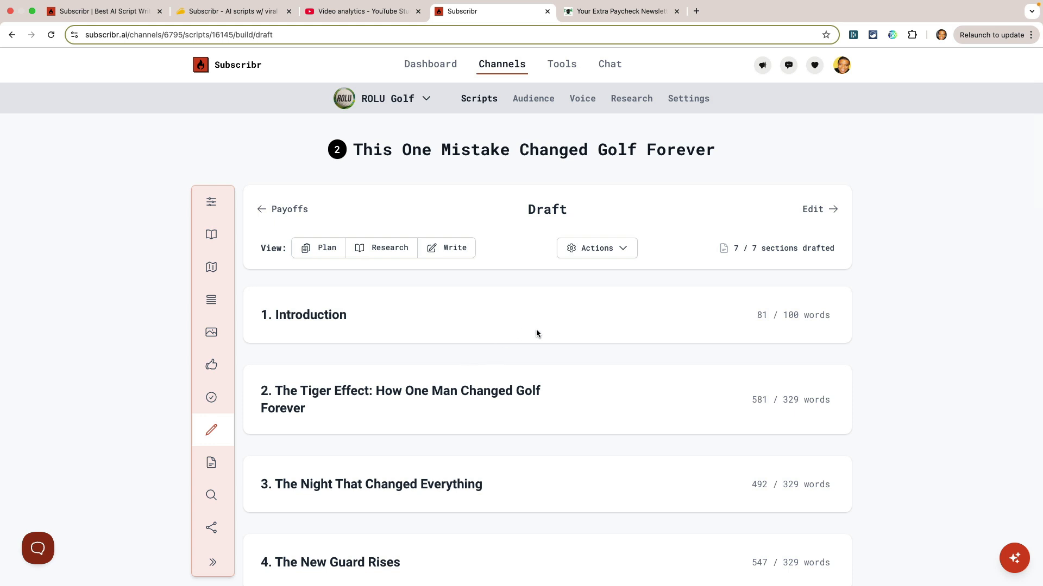
Step: Expand the Introduction section to read its text and show its plan with instructions, word count and voice
left_click(465, 324)
scroll(466, 324, "down", 1)
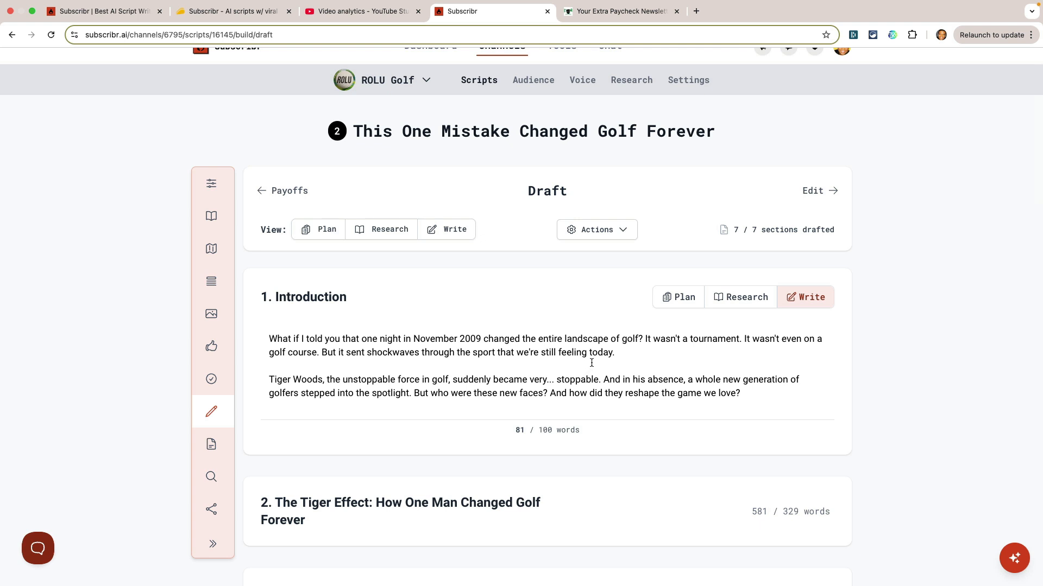
left_click(680, 300)
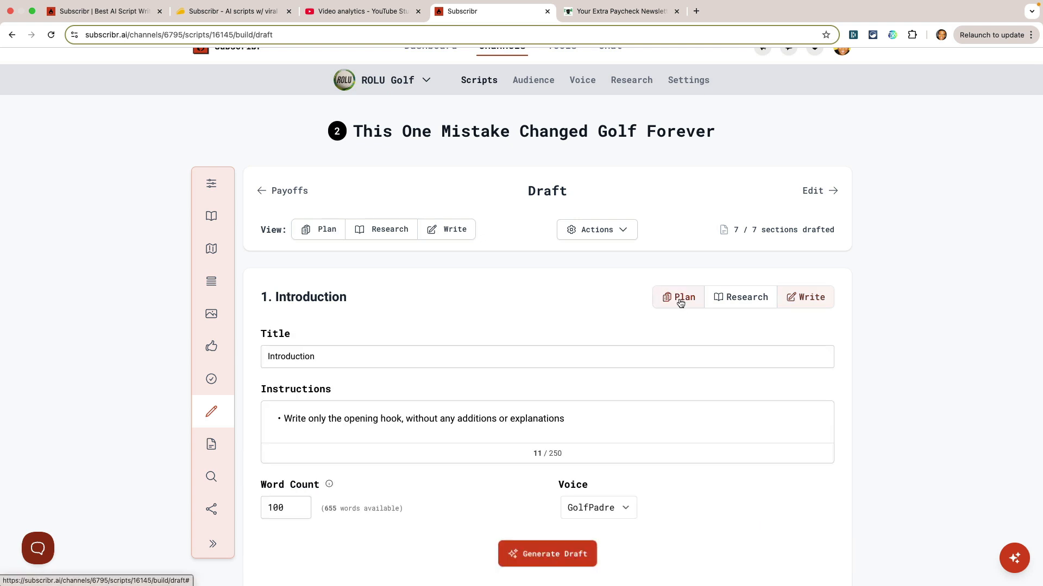
scroll(652, 343, "down", 1)
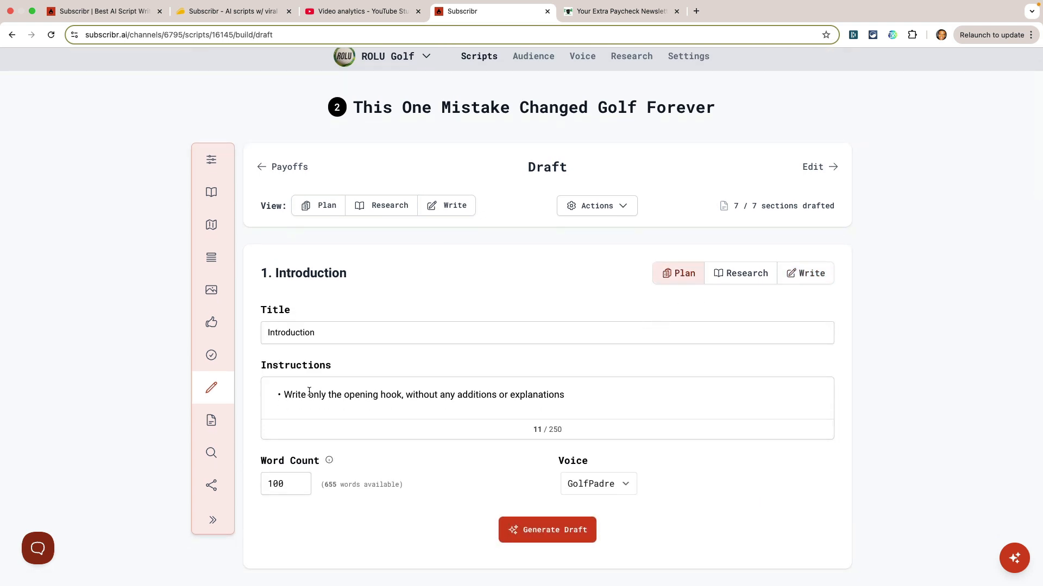
Step: Expand section 2, The Tiger Effect, and show its plan to examine the instructions
scroll(594, 429, "down", 10)
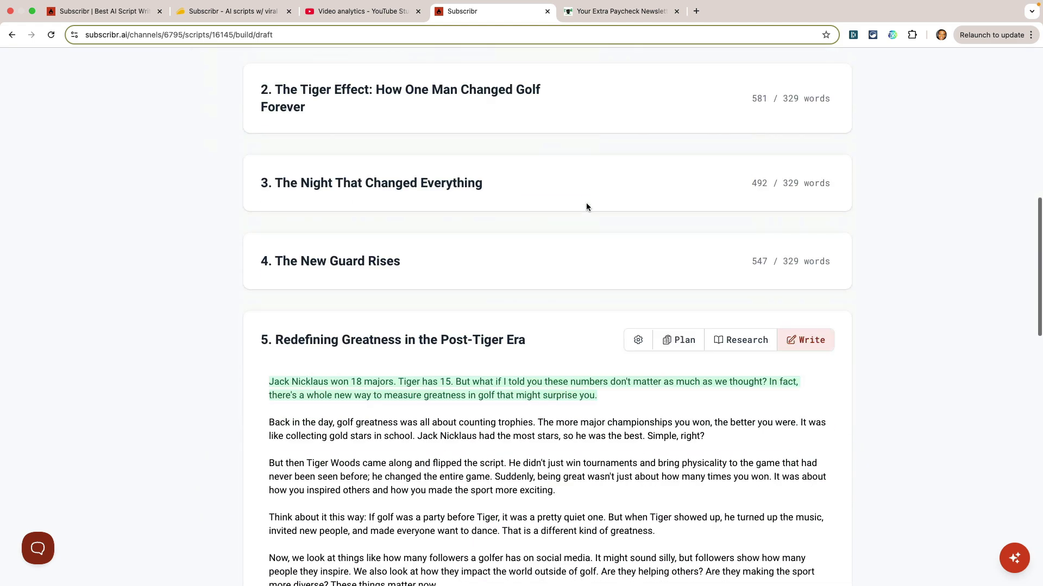
left_click(517, 95)
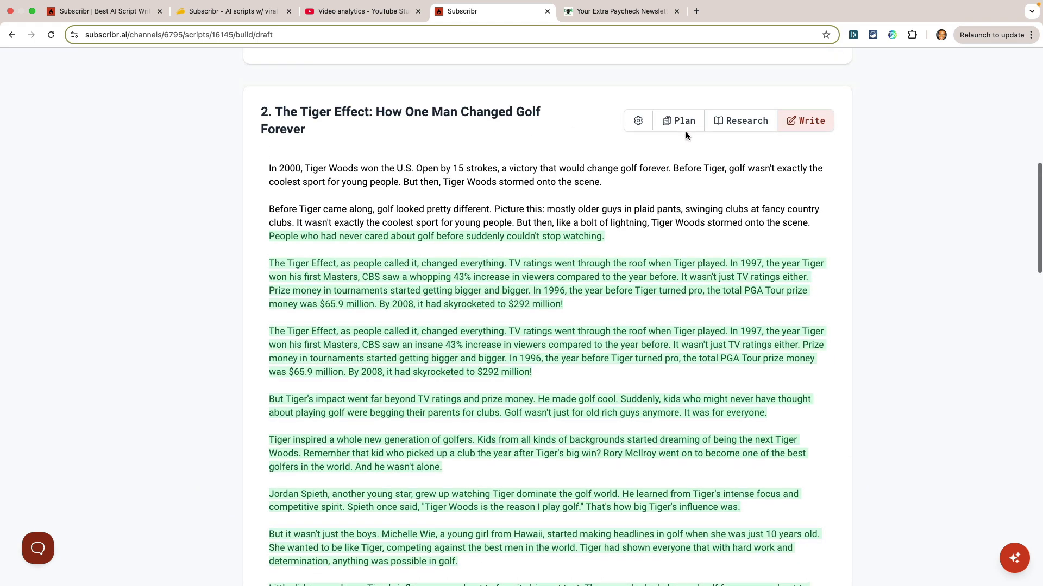
left_click(676, 122)
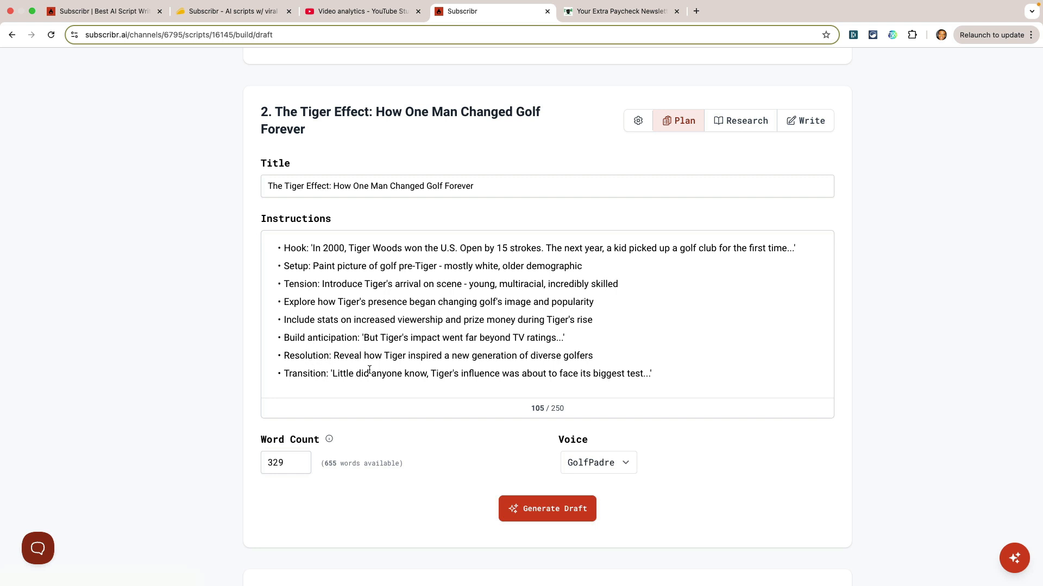
left_click(587, 316)
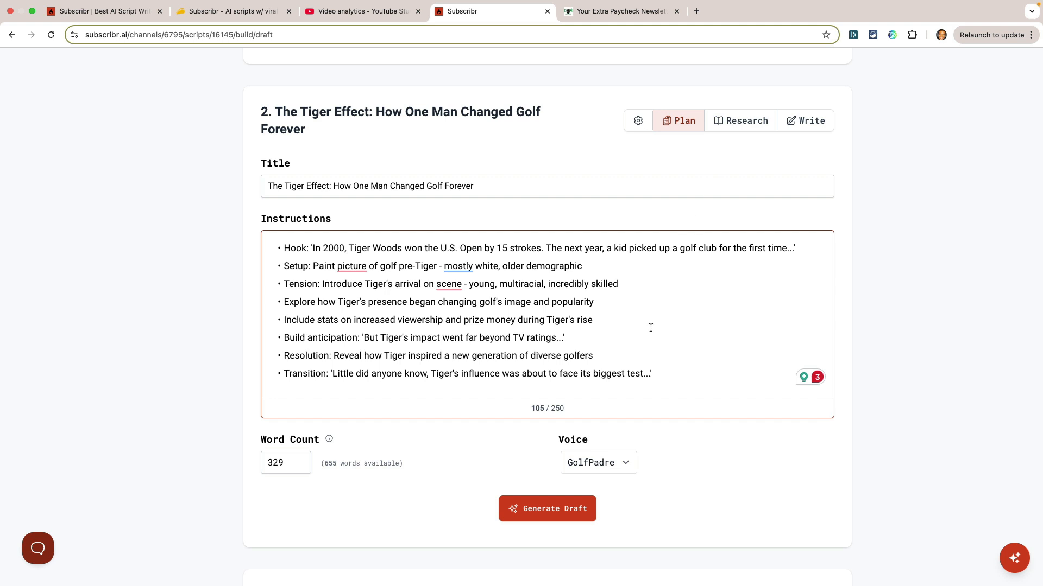
Step: Show the research notes of section 2 and compare them with the section's plan
left_click(735, 127)
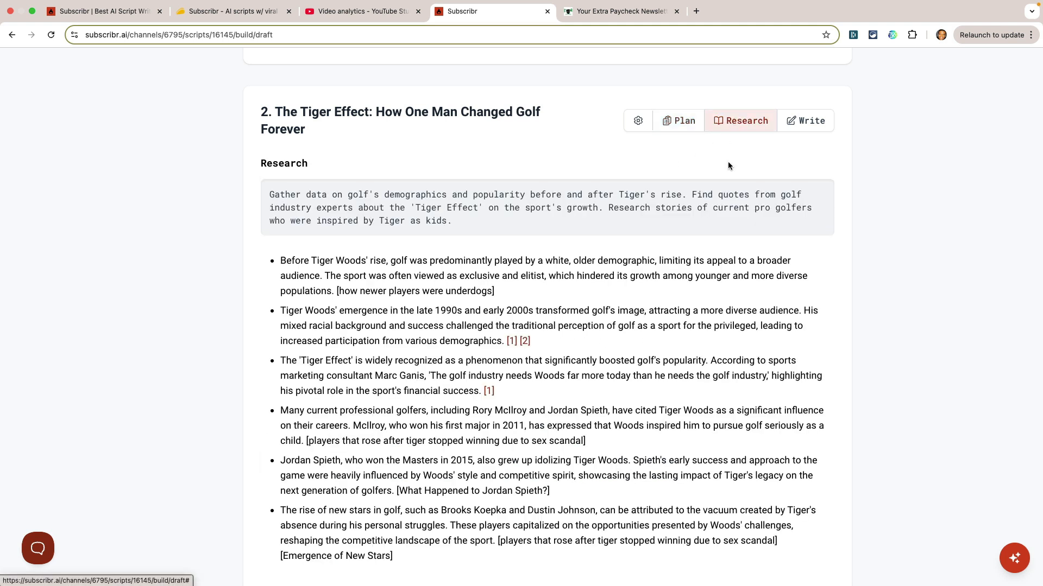
scroll(641, 300, "down", 2)
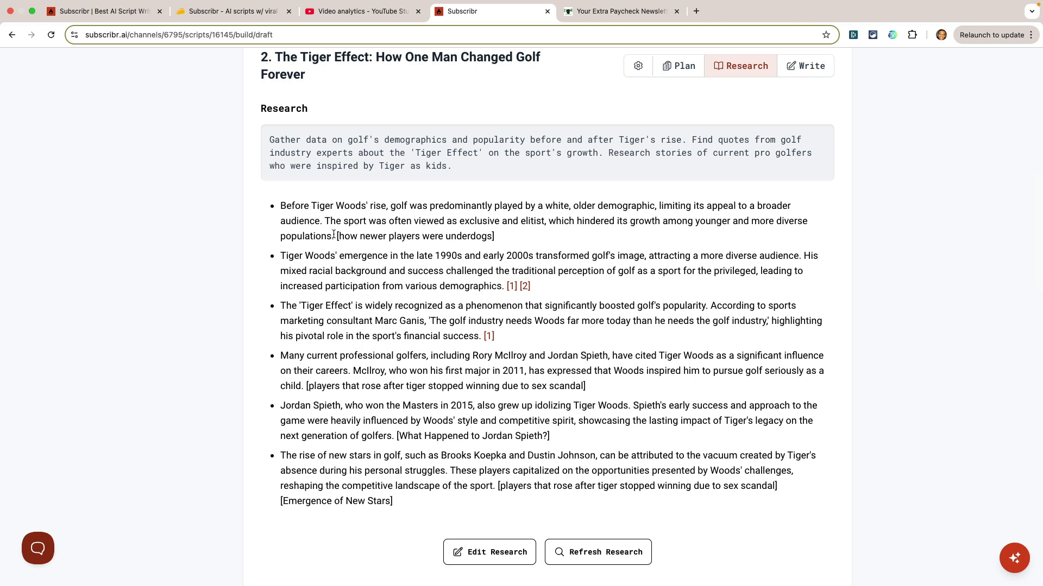
left_click(673, 66)
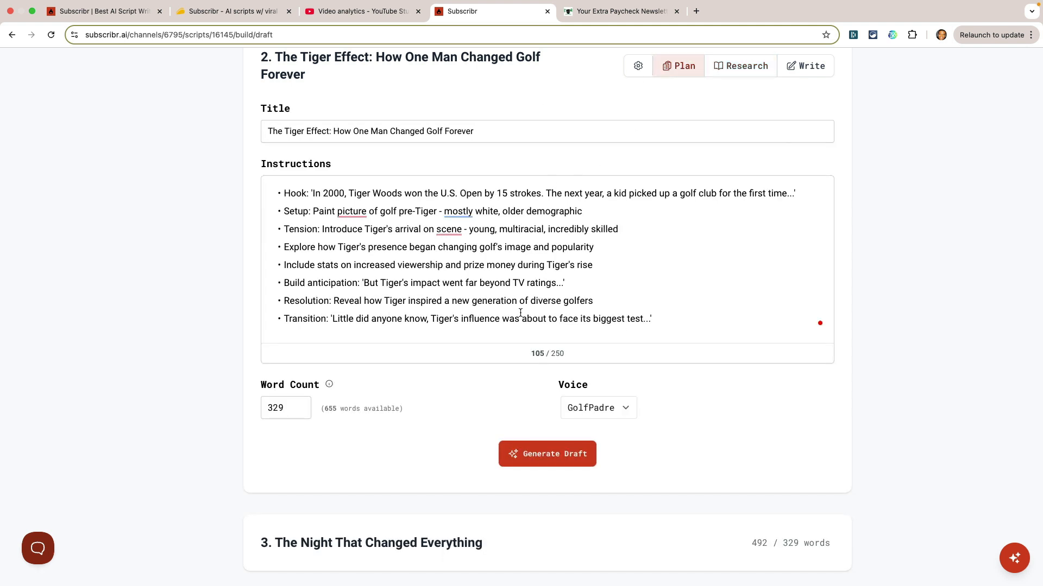
left_click(741, 66)
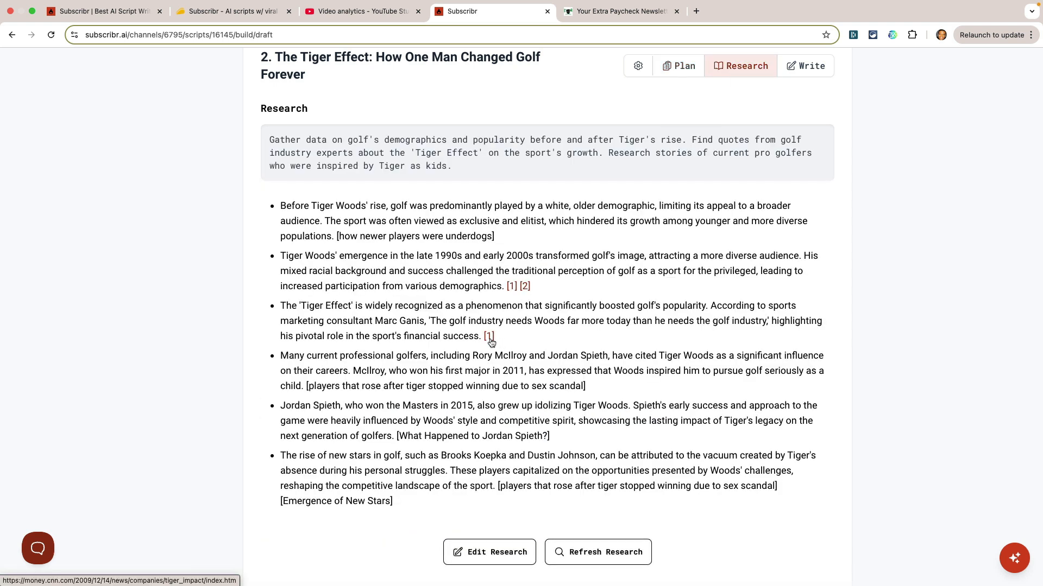
Step: Reveal the web sources behind the numbered citations in section 2's research and highlight the [What Happened to Jordan Spieth?] reference
mouse_move(490, 340)
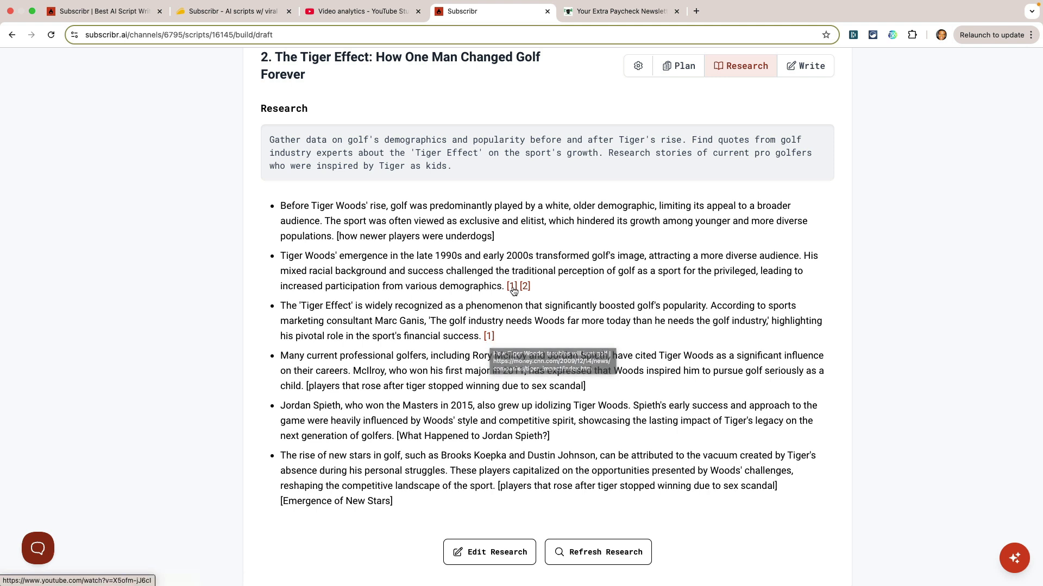
mouse_move(513, 290)
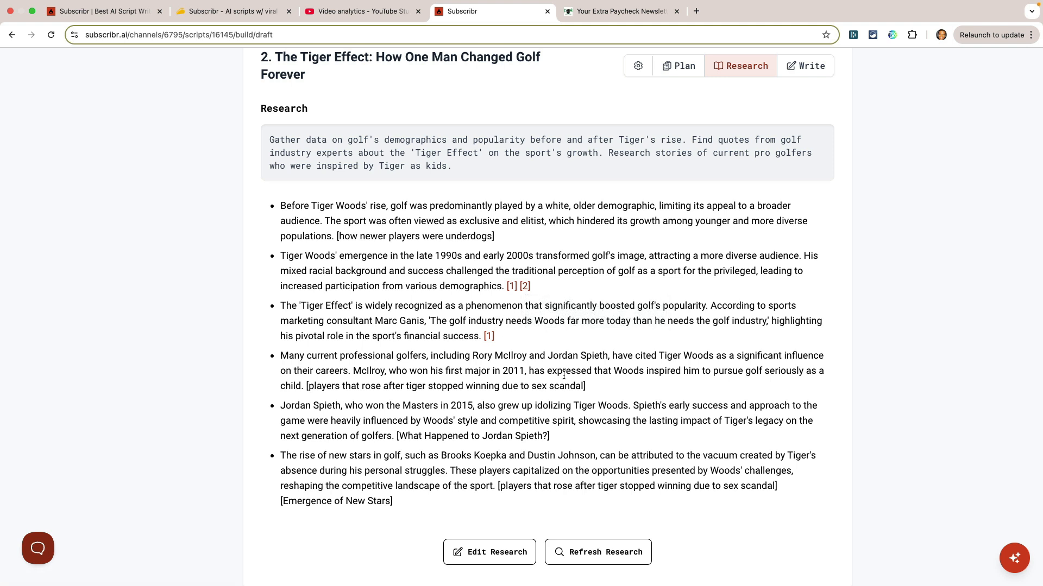
scroll(563, 375, "down", 1)
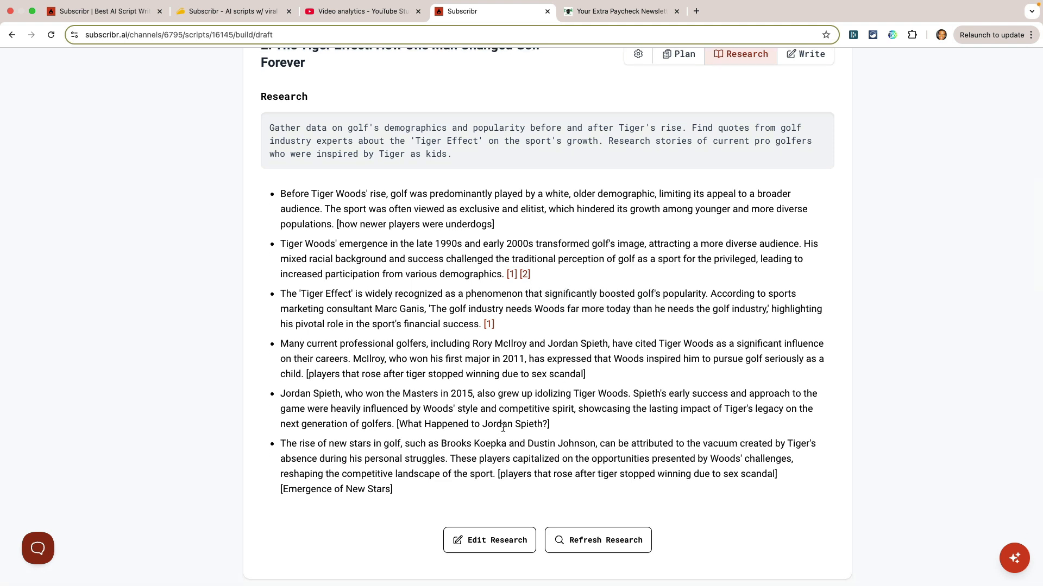
left_click_drag(555, 426, 394, 426)
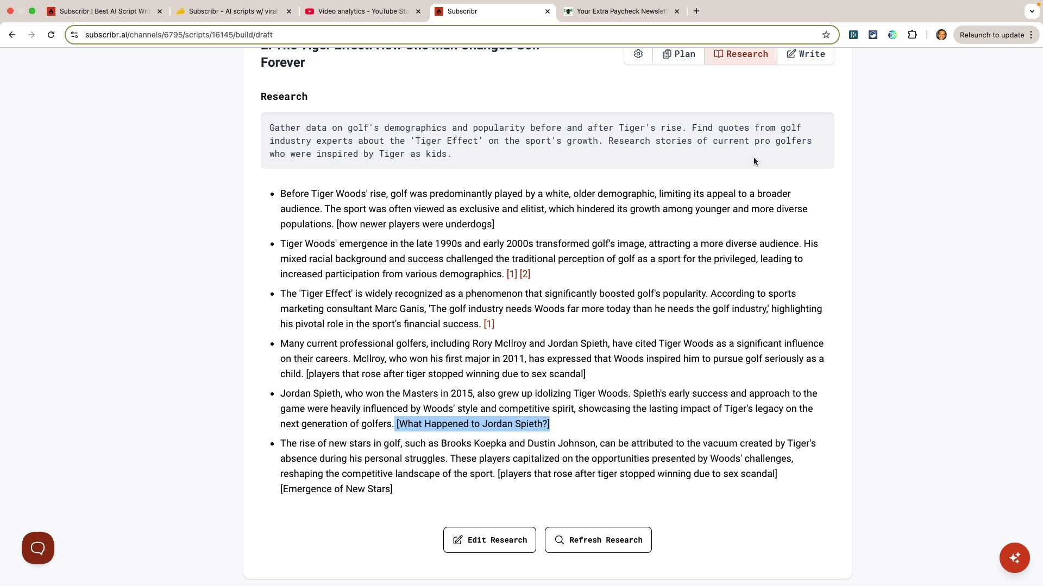
Step: Return section 2 to its written draft and read through the text
scroll(754, 162, "up", 1)
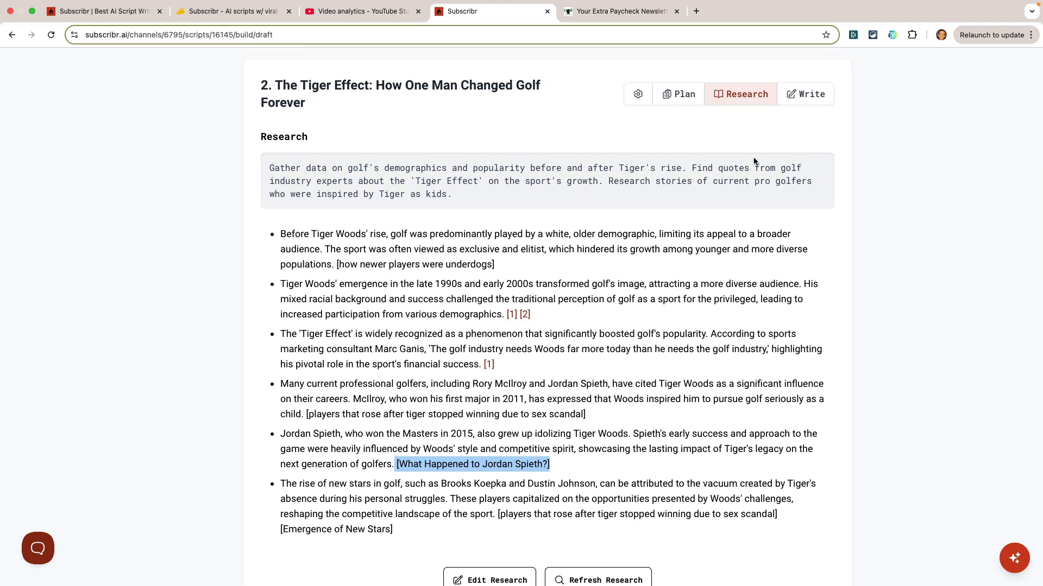
left_click(798, 101)
scroll(648, 225, "down", 1)
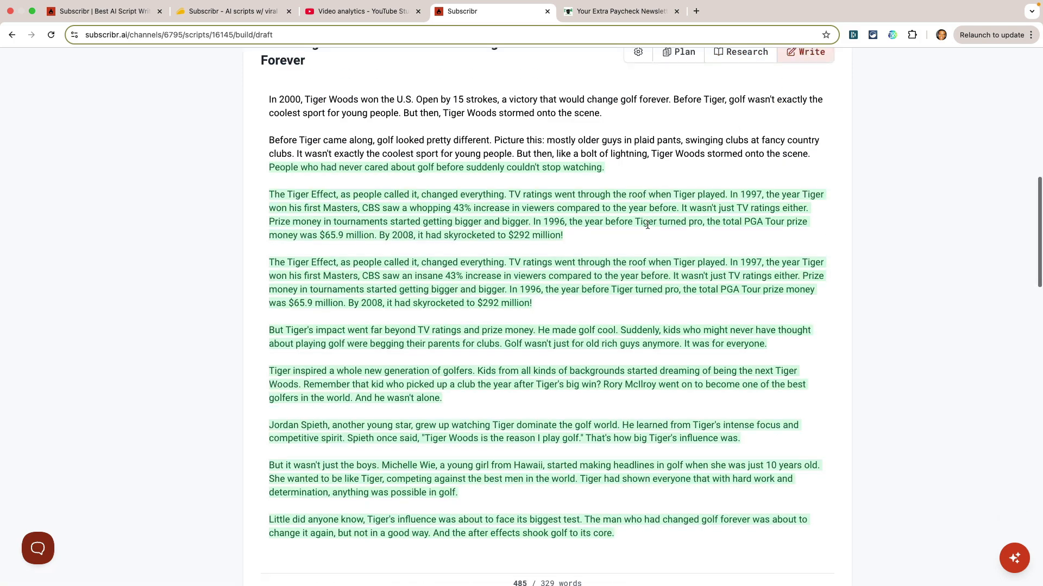
scroll(647, 225, "down", 5)
Step: Expand section 3, The Night That Changed Everything, and look through the rest of the draft to the Conclusion, returning to the Introduction
scroll(501, 197, "down", 3)
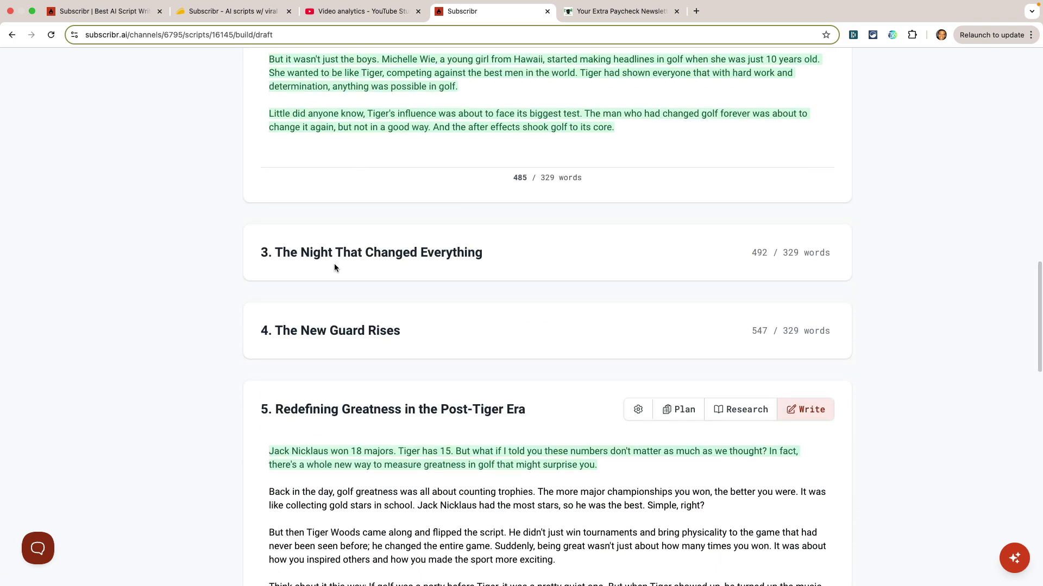
left_click(385, 256)
scroll(499, 251, "down", 5)
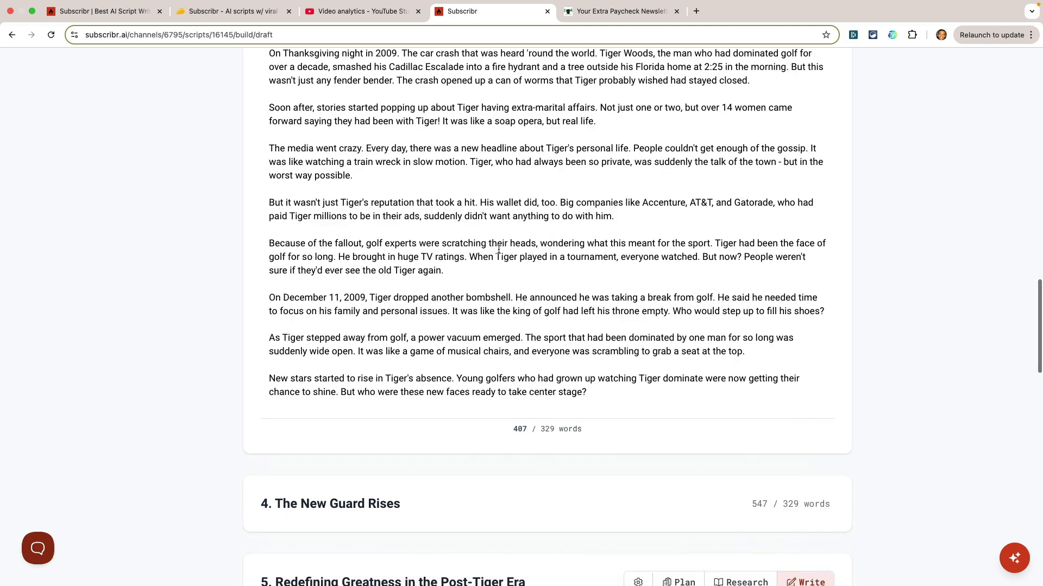
scroll(498, 250, "down", 8)
scroll(542, 329, "down", 6)
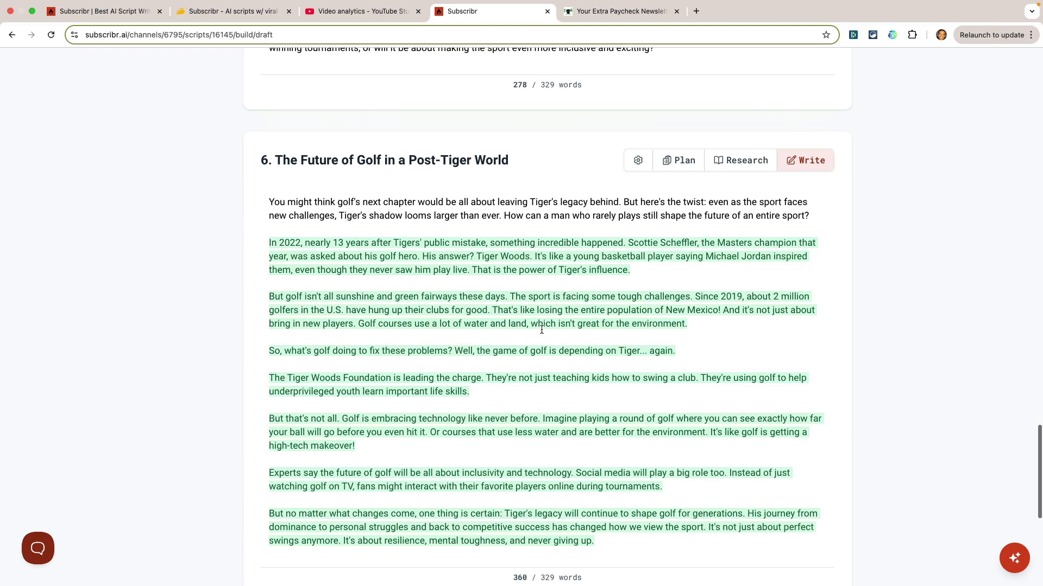
scroll(541, 329, "down", 7)
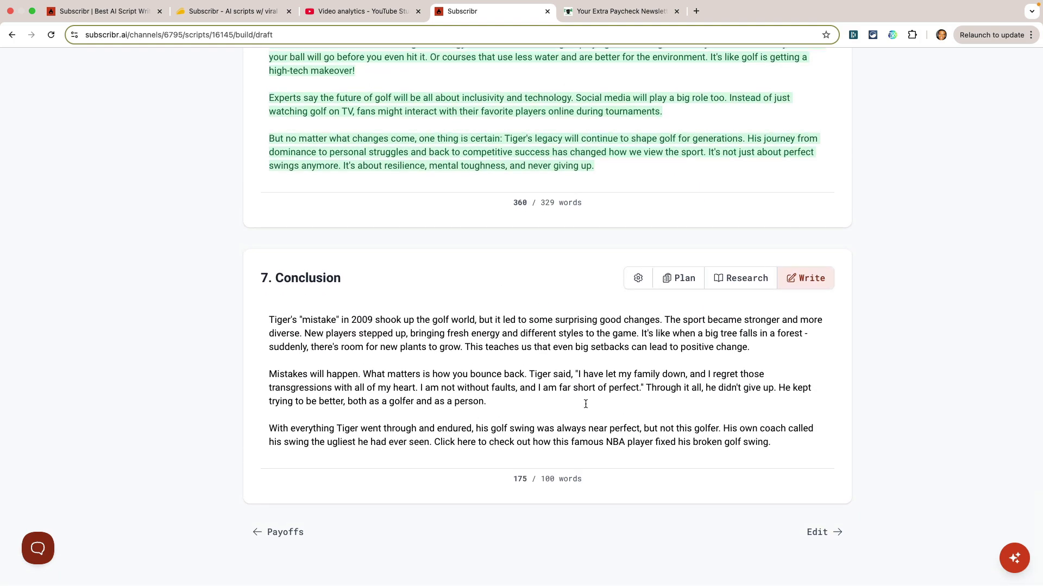
scroll(525, 402, "up", 20)
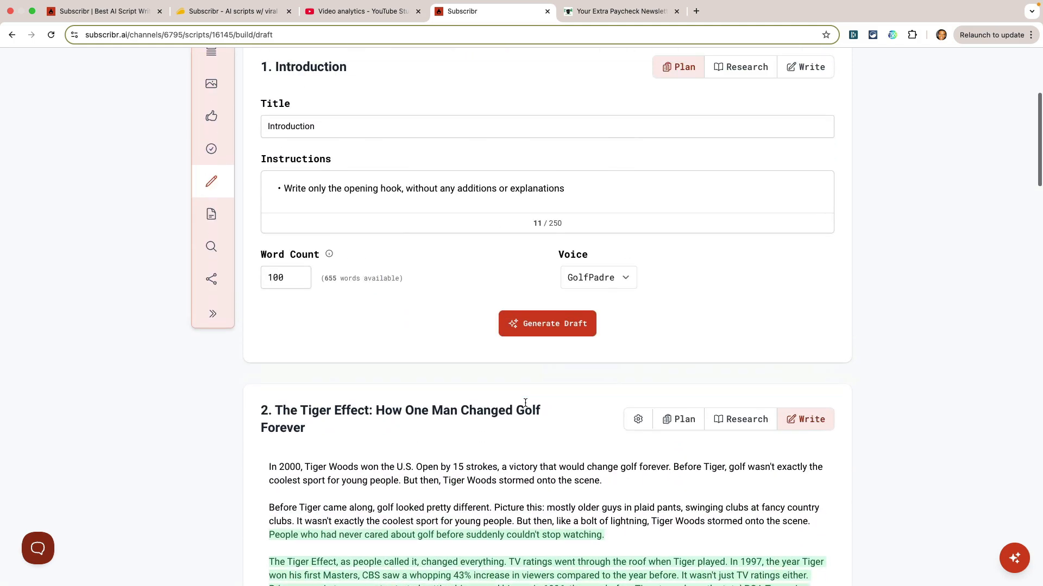
scroll(525, 406, "up", 3)
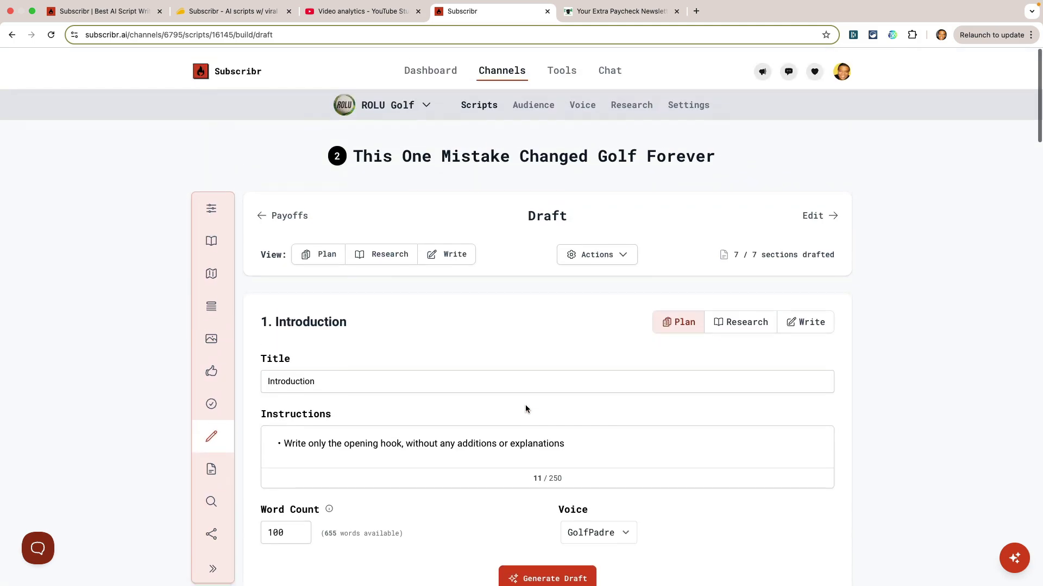
Step: Look over the draft-wide actions, including Refresh Research and Refresh Outline, and skim the drafted sections
left_click(634, 247)
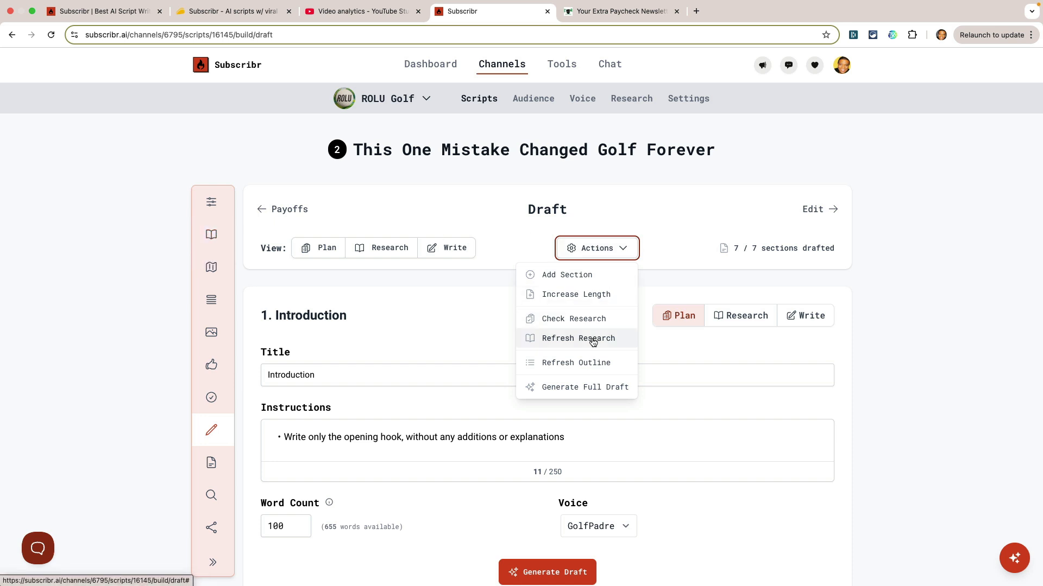
scroll(542, 481, "down", 3)
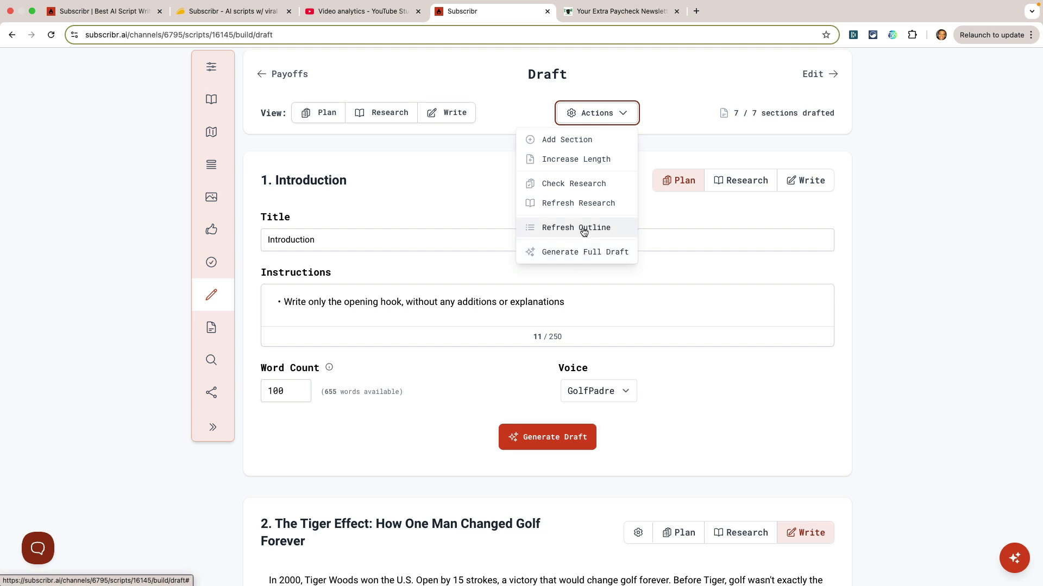
left_click(495, 154)
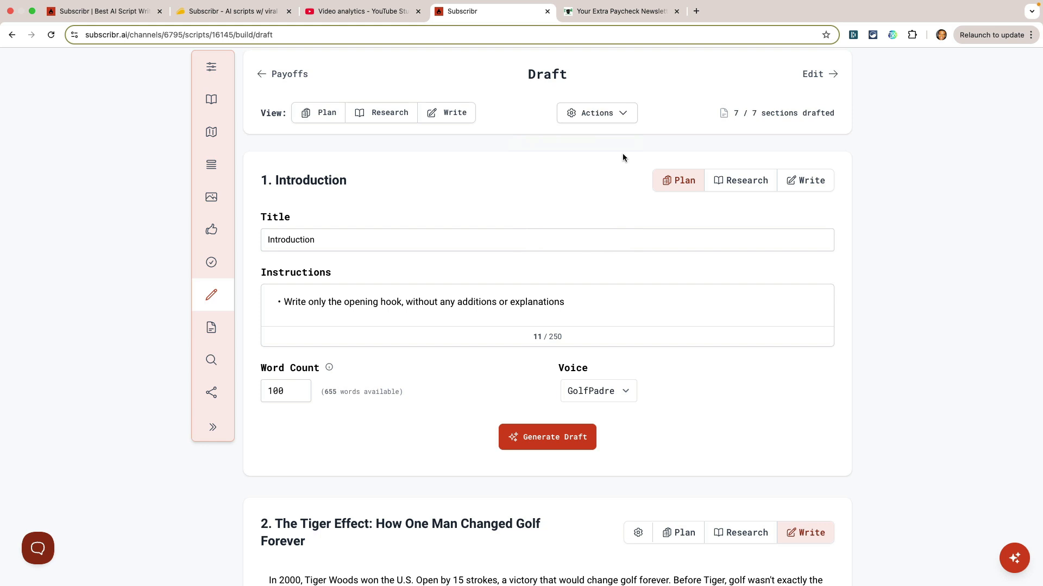
scroll(622, 157, "down", 15)
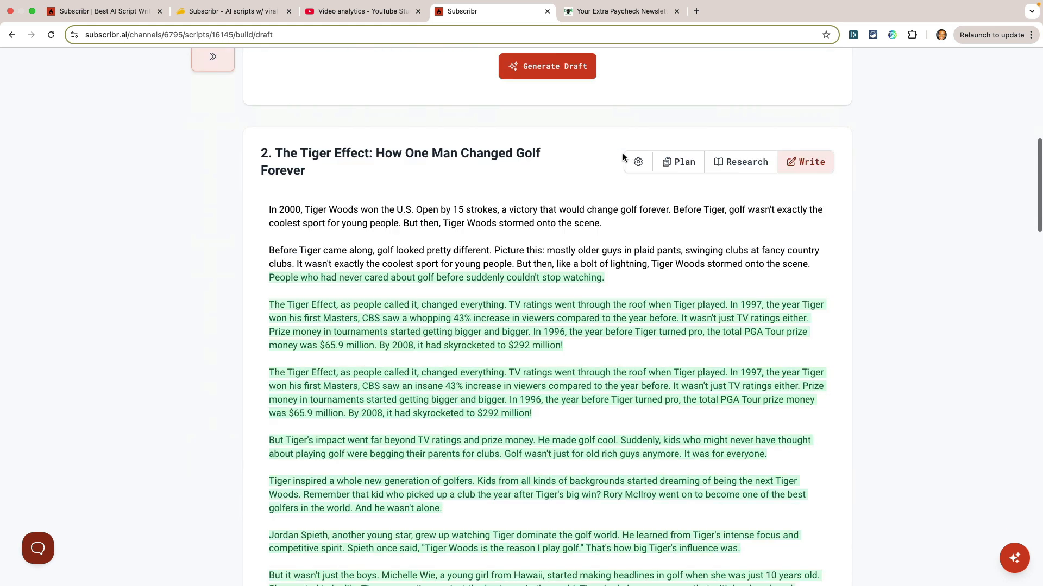
scroll(622, 153, "down", 15)
scroll(622, 153, "up", 20)
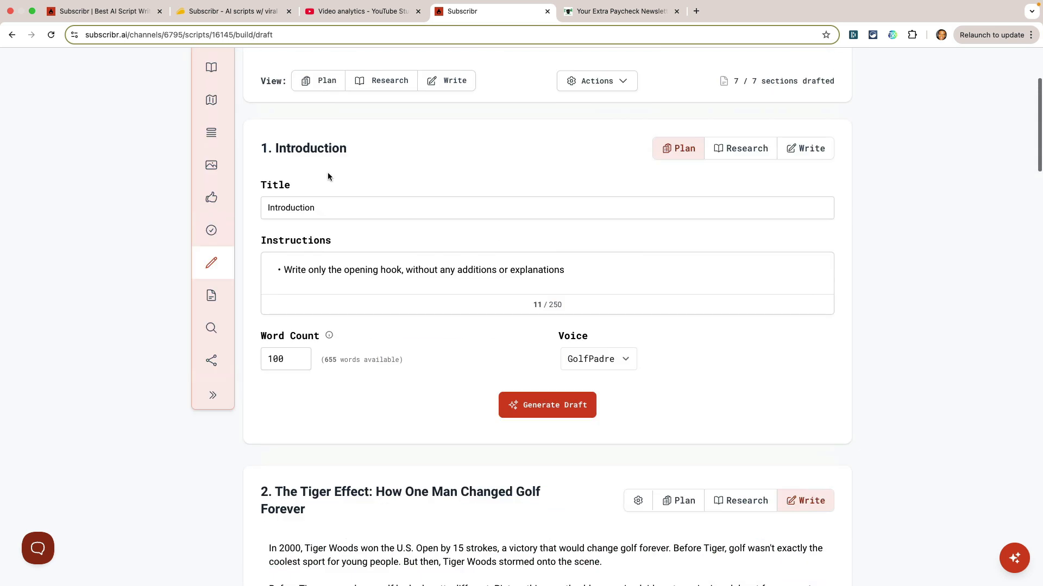
Step: Glance at the Edit stage, return to the draft, and highlight the word counts of sections 2 and 3 against their targets
left_click(216, 305)
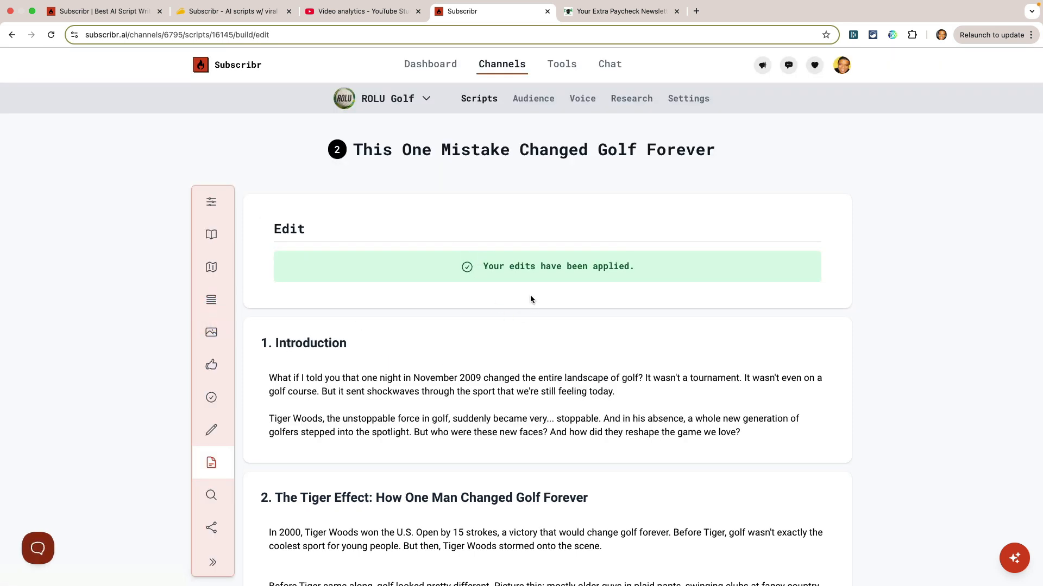
left_click(212, 431)
scroll(543, 355, "down", 10)
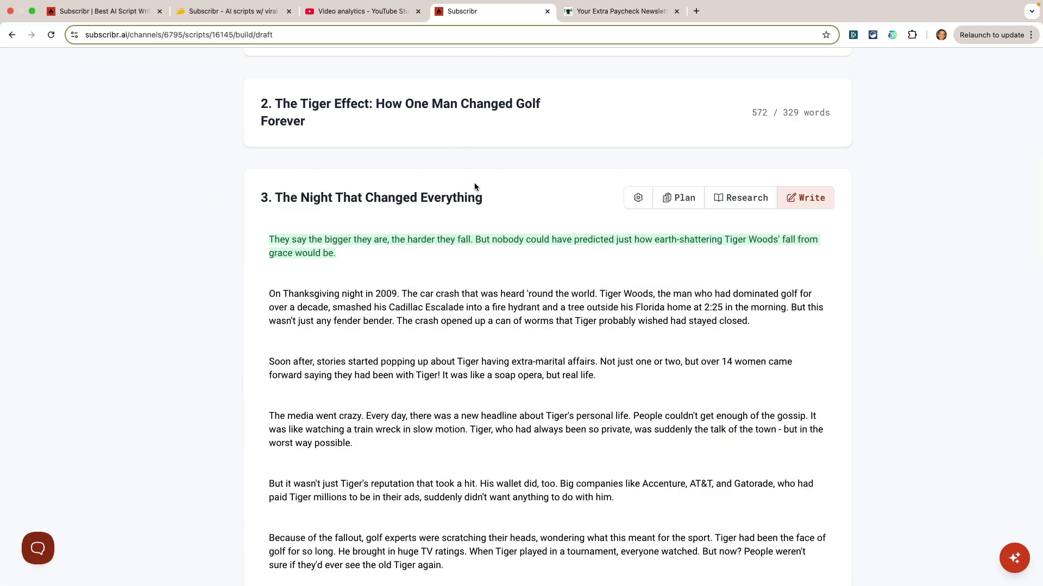
left_click_drag(783, 114, 744, 113)
scroll(720, 189, "down", 10)
scroll(720, 189, "down", 3)
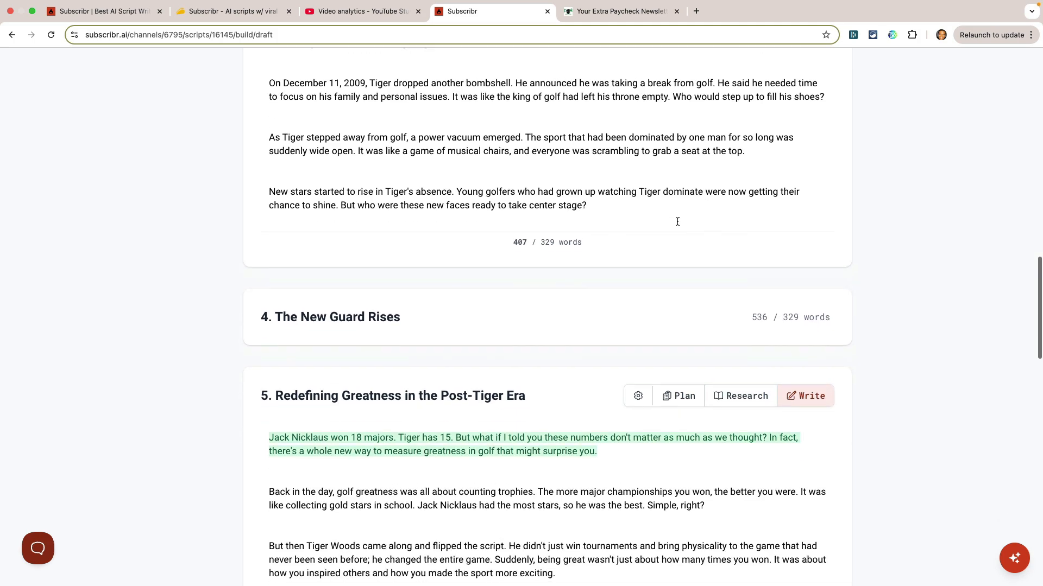
left_click_drag(514, 243, 574, 243)
scroll(614, 357, "down", 10)
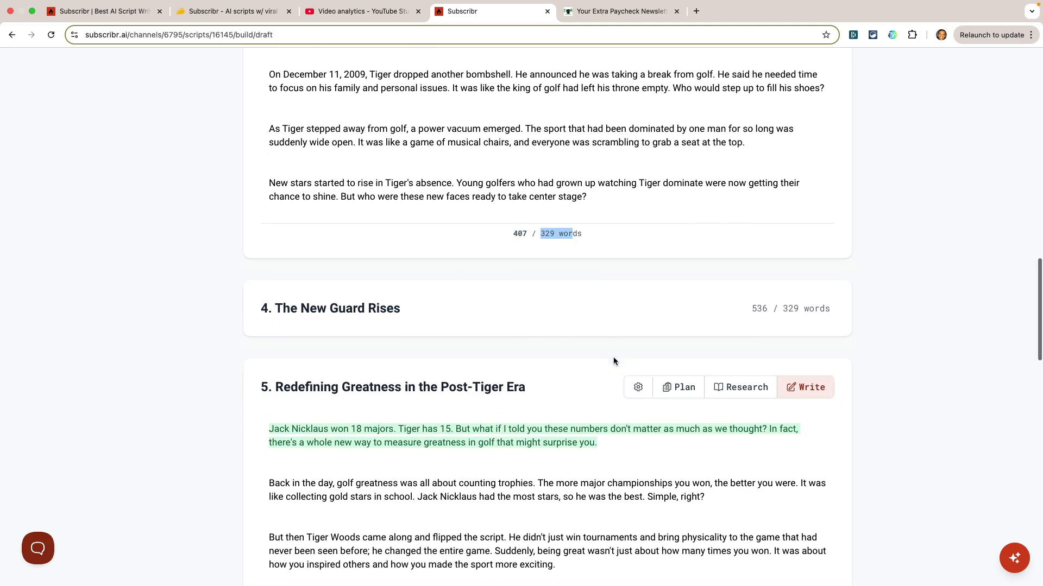
Step: Highlight the word count of section 5, Redefining Greatness in the Post-Tiger Era, and check section 6's count against its target
left_click_drag(512, 381, 531, 380)
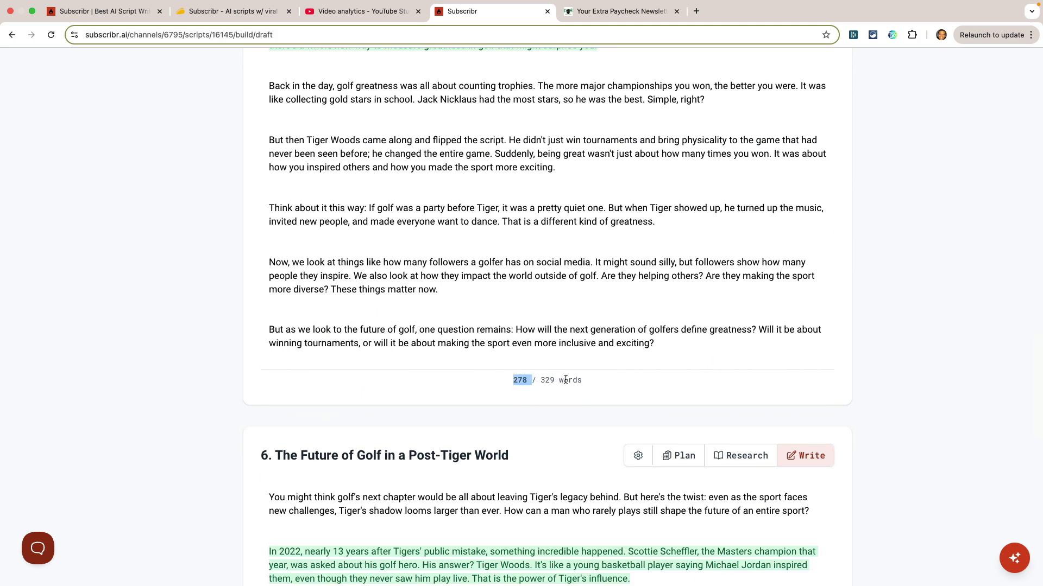
scroll(565, 380, "down", 5)
scroll(565, 380, "down", 9)
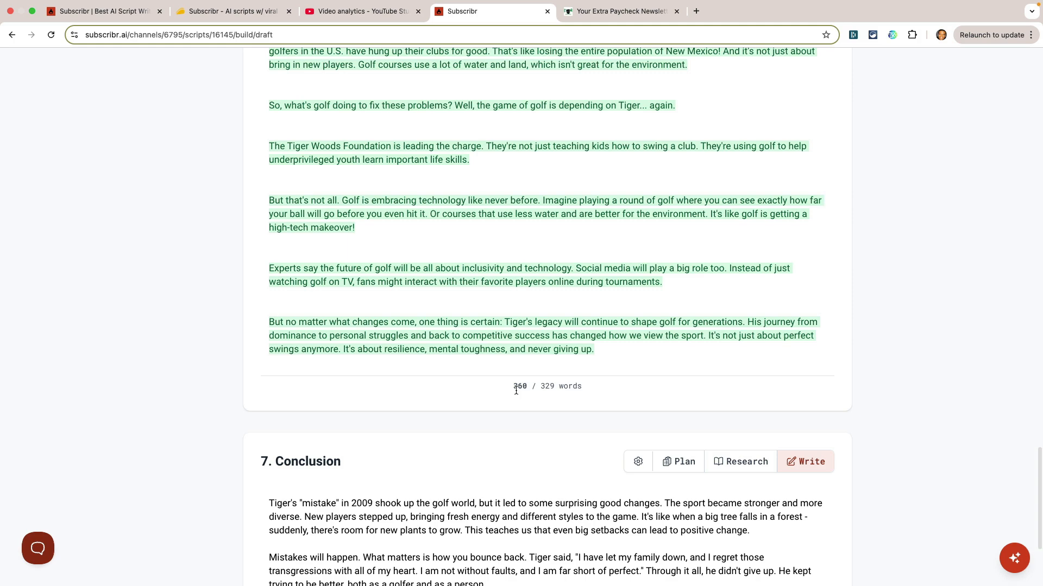
Step: Open the script's Edit stage and read through the full text from the Introduction to The Future of Golf in a Post-Tiger World
scroll(546, 385, "up", 20)
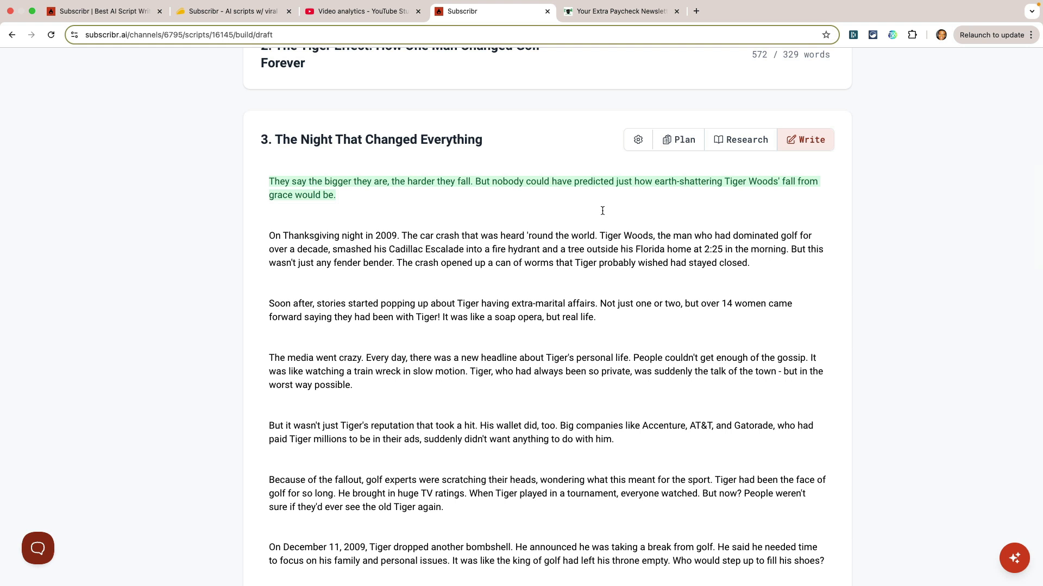
scroll(602, 211, "up", 8)
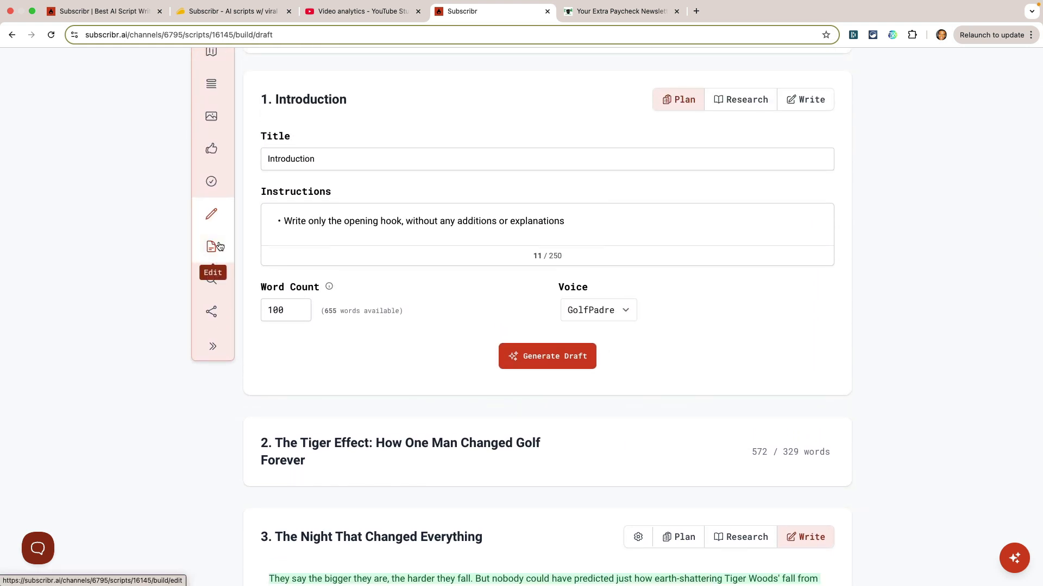
left_click(217, 247)
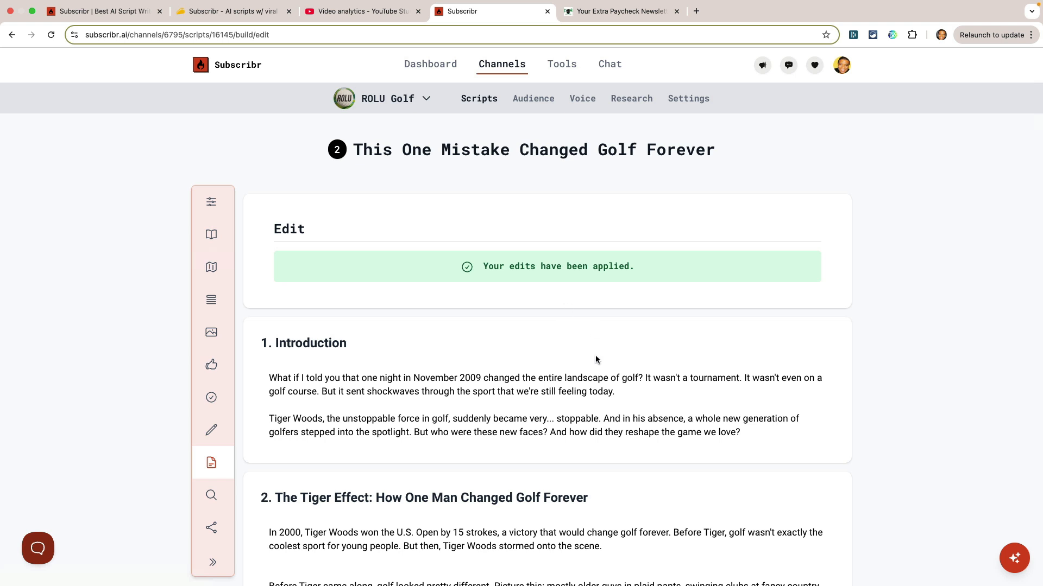
scroll(500, 466, "down", 4)
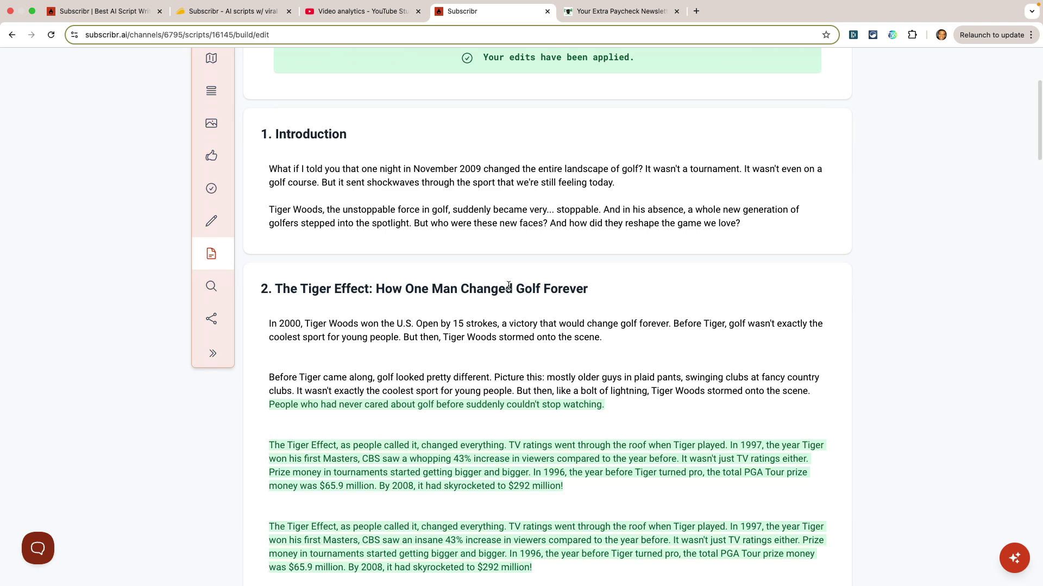
scroll(471, 315, "down", 3)
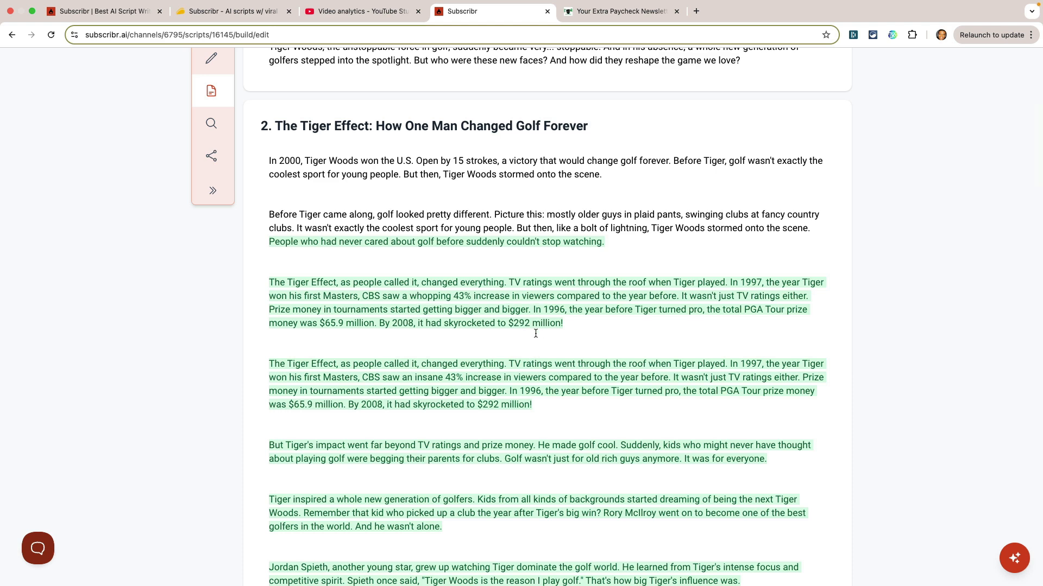
scroll(536, 335, "down", 7)
scroll(536, 337, "down", 1)
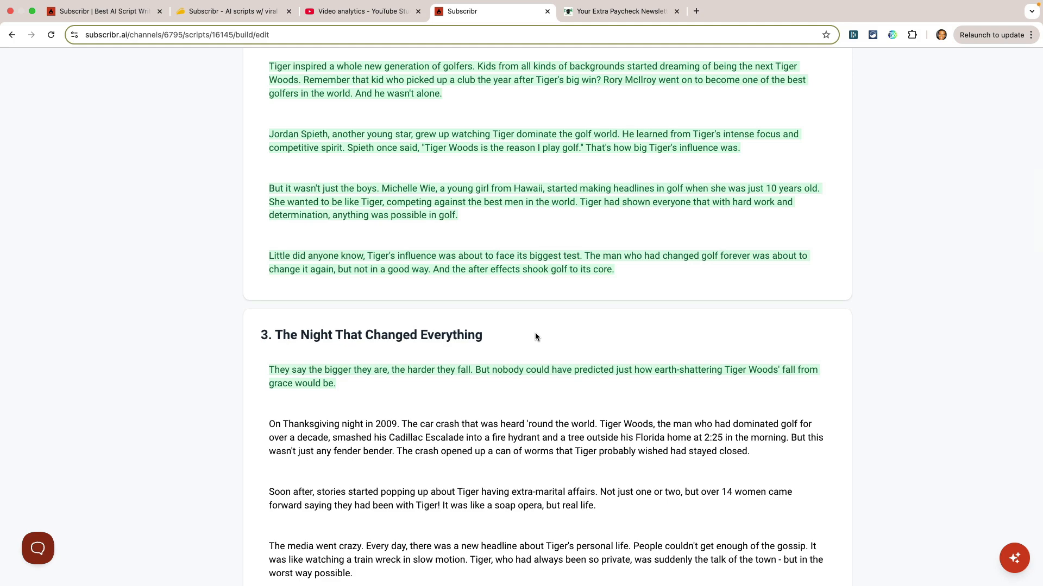
scroll(536, 337, "up", 5)
scroll(521, 283, "down", 8)
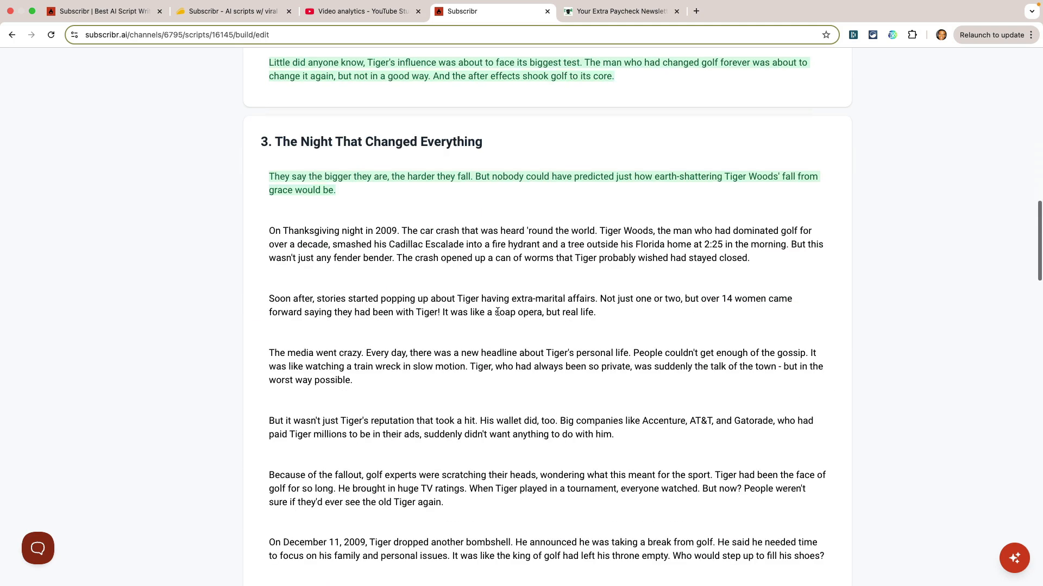
scroll(518, 278, "up", 15)
scroll(518, 280, "down", 5)
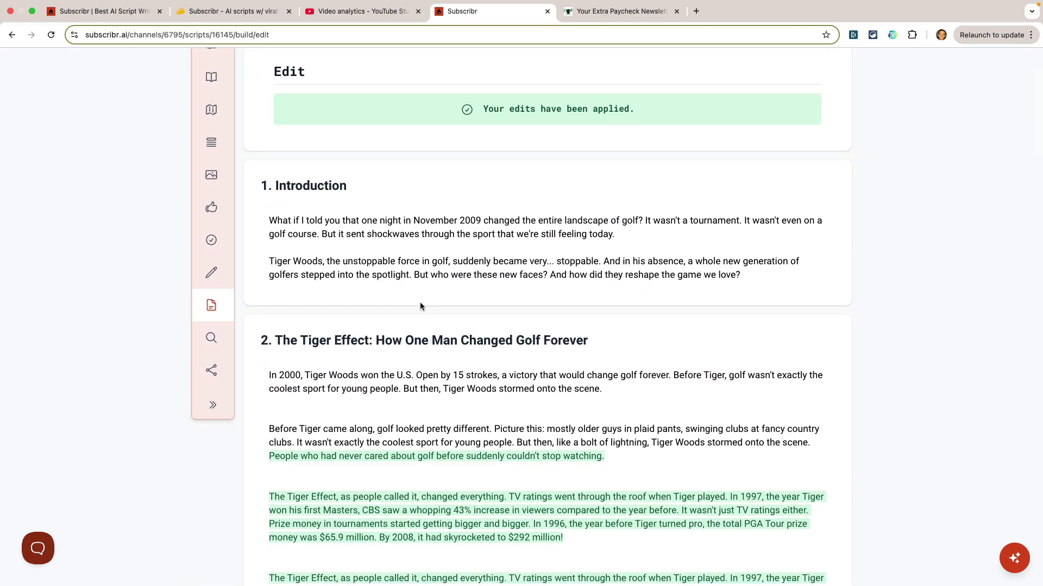
scroll(451, 328, "down", 20)
scroll(452, 328, "up", 20)
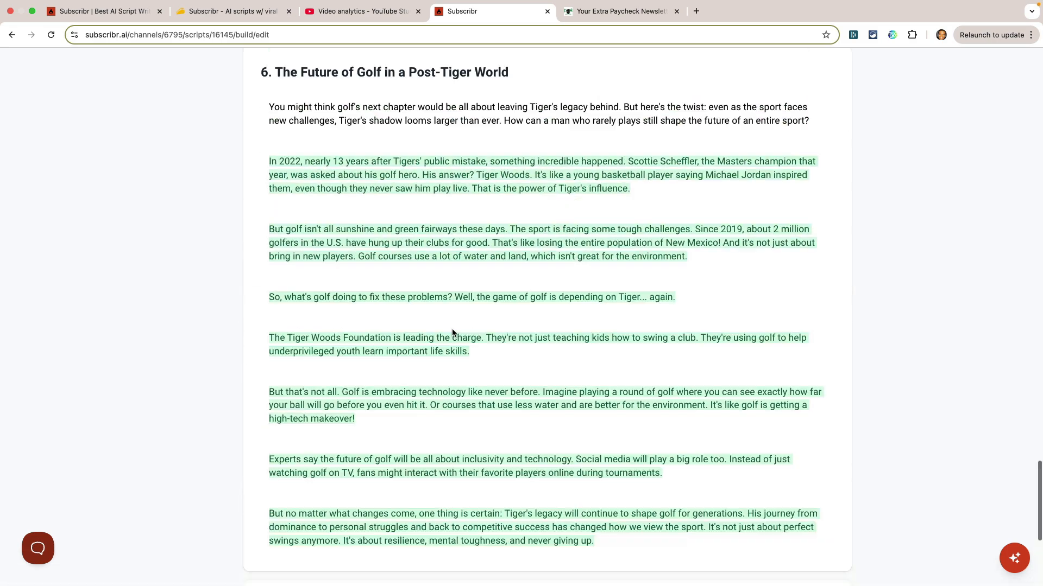
Step: Try in-place editing by adding "ads" at the end of the Introduction's first paragraph and deleting it again
double_click(512, 380)
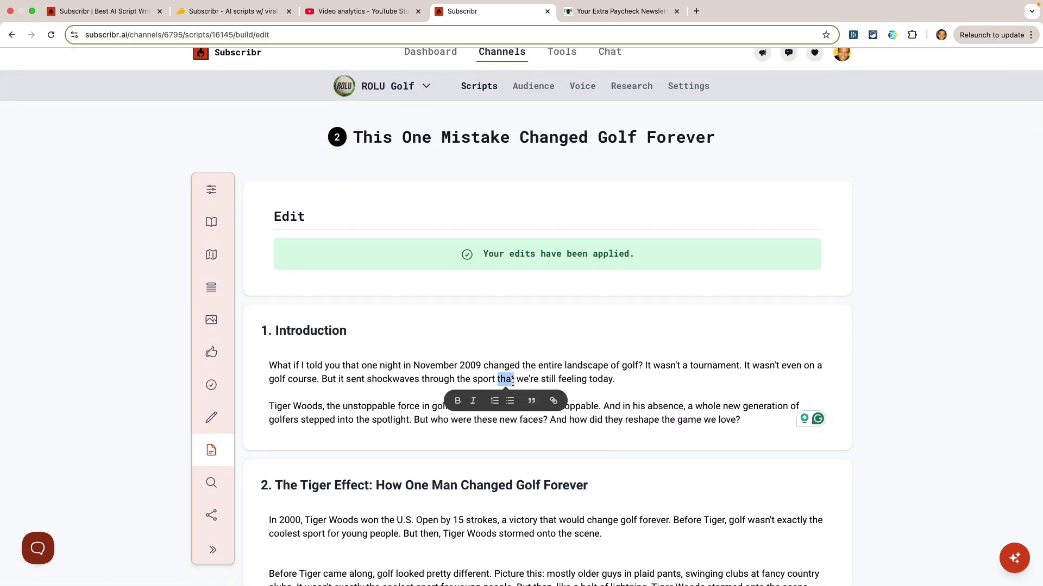
left_click(639, 380)
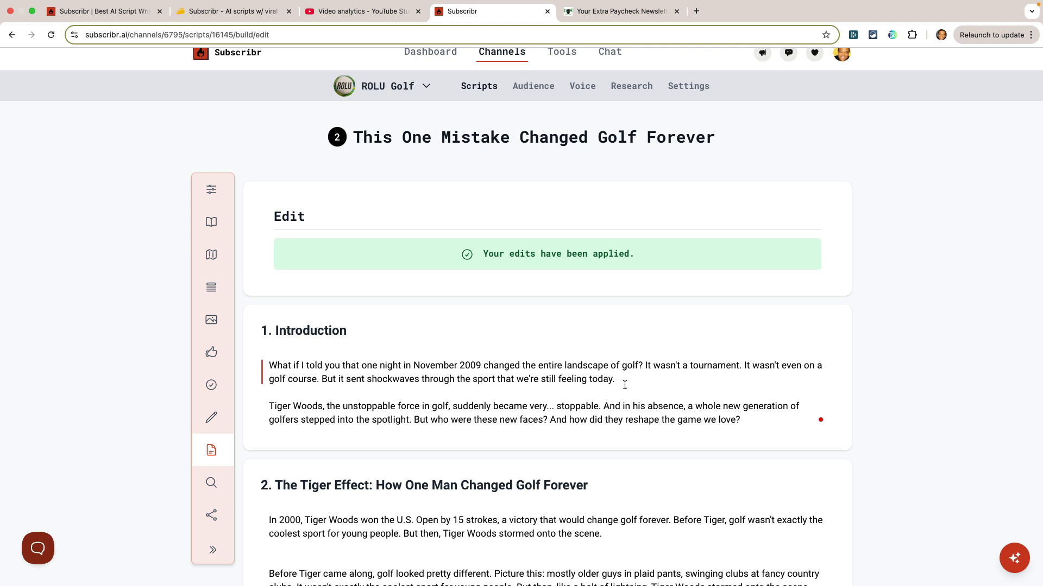
type("ads")
key("BackSpace")
key("BackSpace")
key("BackSpace")
Step: Open the script's Review stage and examine its word count, reading grade, readability and speaking time
left_click(212, 483)
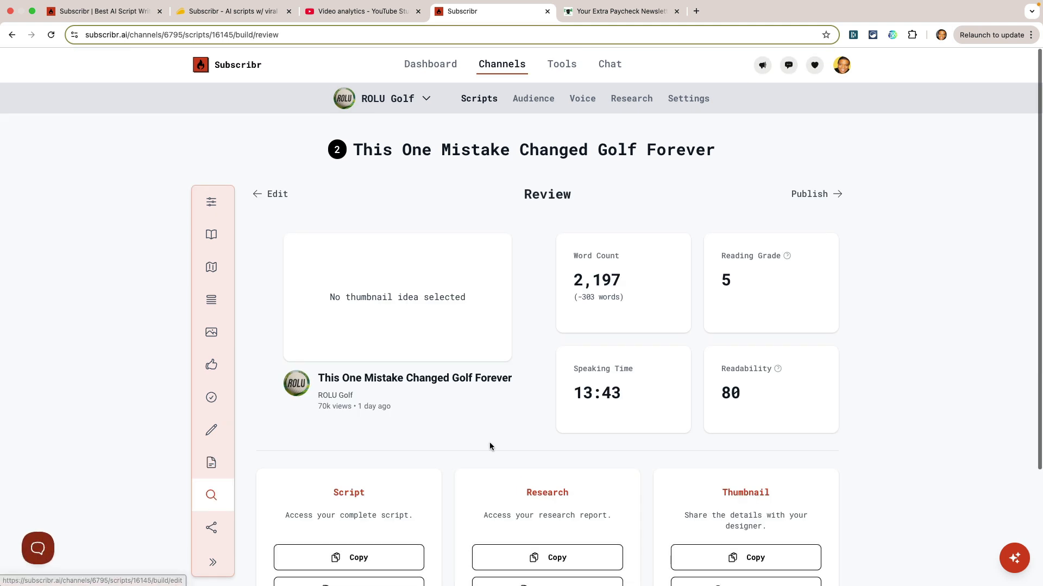
scroll(496, 375, "down", 1)
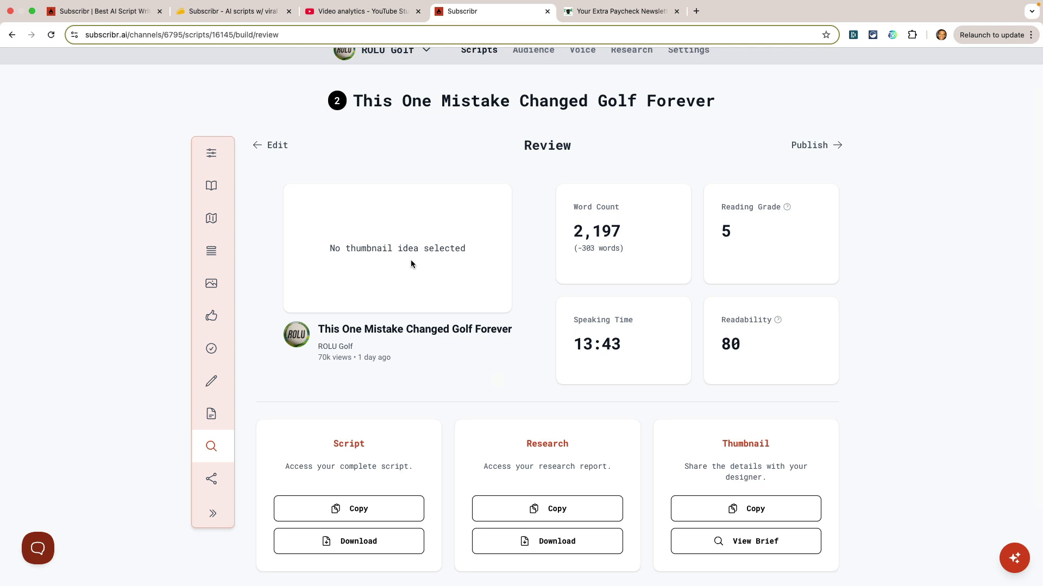
left_click_drag(574, 232, 636, 234)
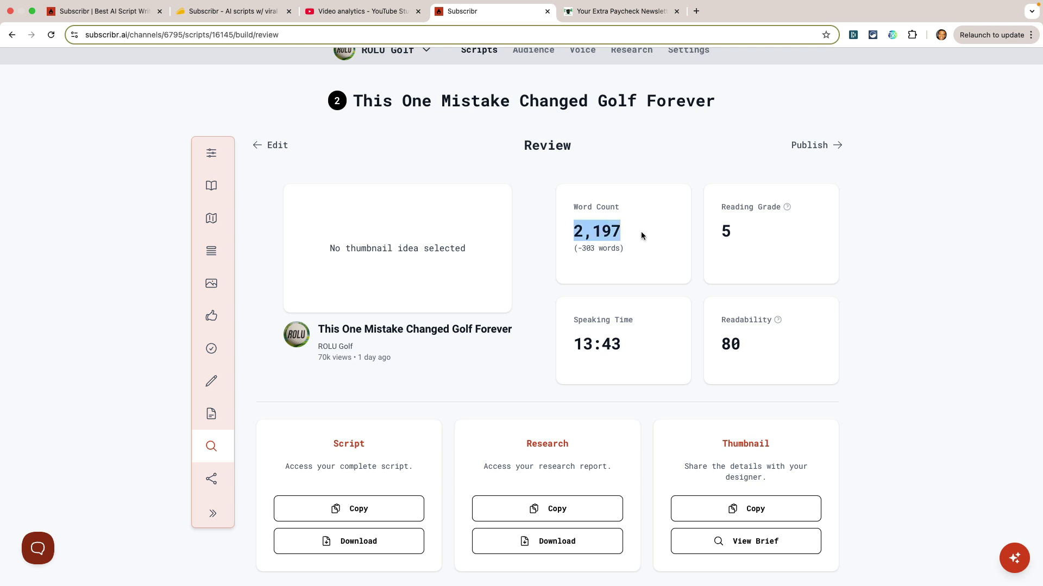
left_click_drag(721, 234, 738, 233)
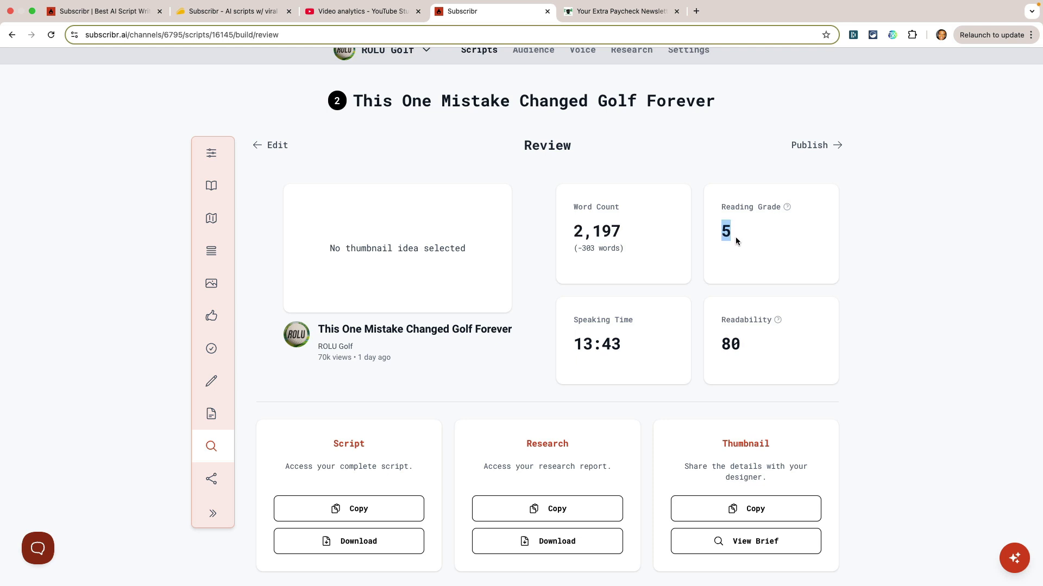
scroll(735, 236, "up", 1)
scroll(730, 256, "down", 2)
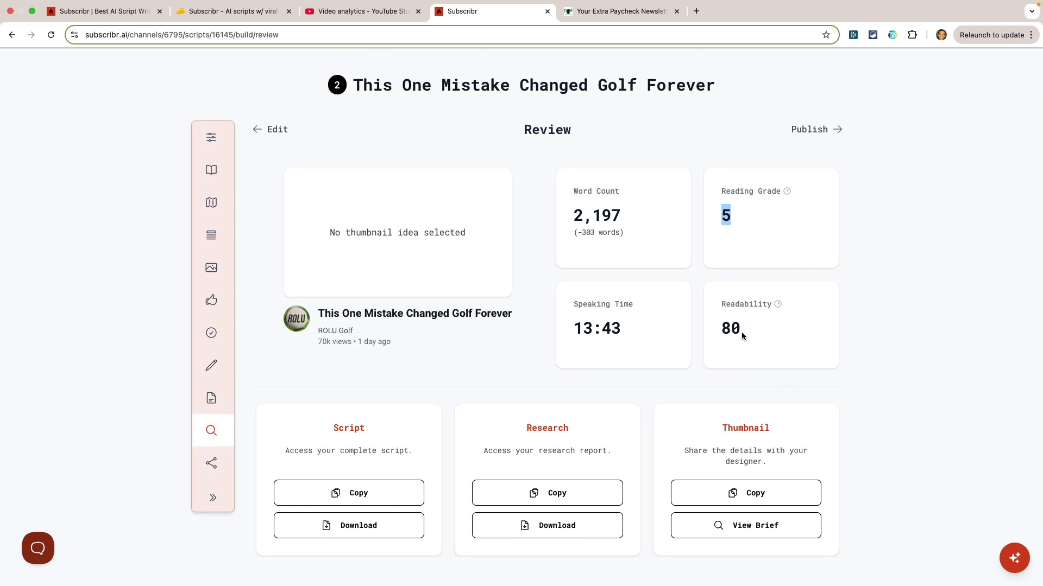
mouse_move(779, 305)
left_click_drag(626, 330, 565, 330)
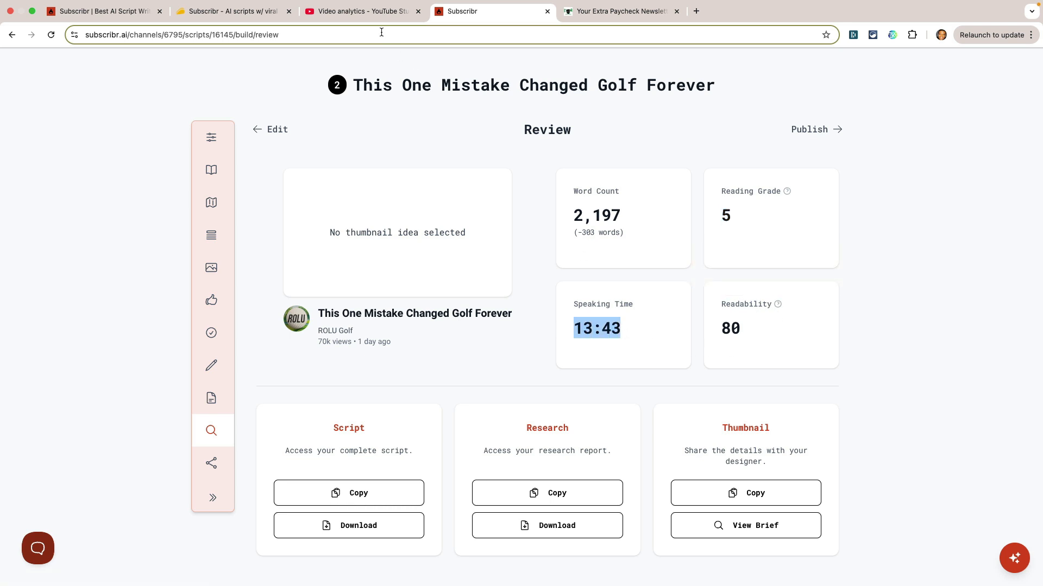
Step: Compare the script's speaking time with the published video's length in YouTube Studio, and return to the Review stage
left_click(381, 12)
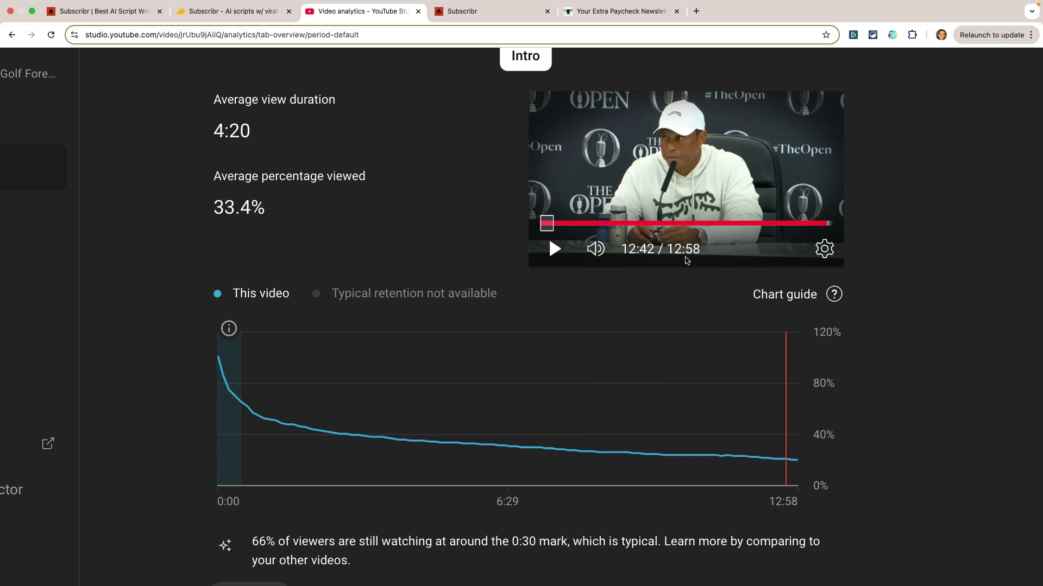
left_click(505, 18)
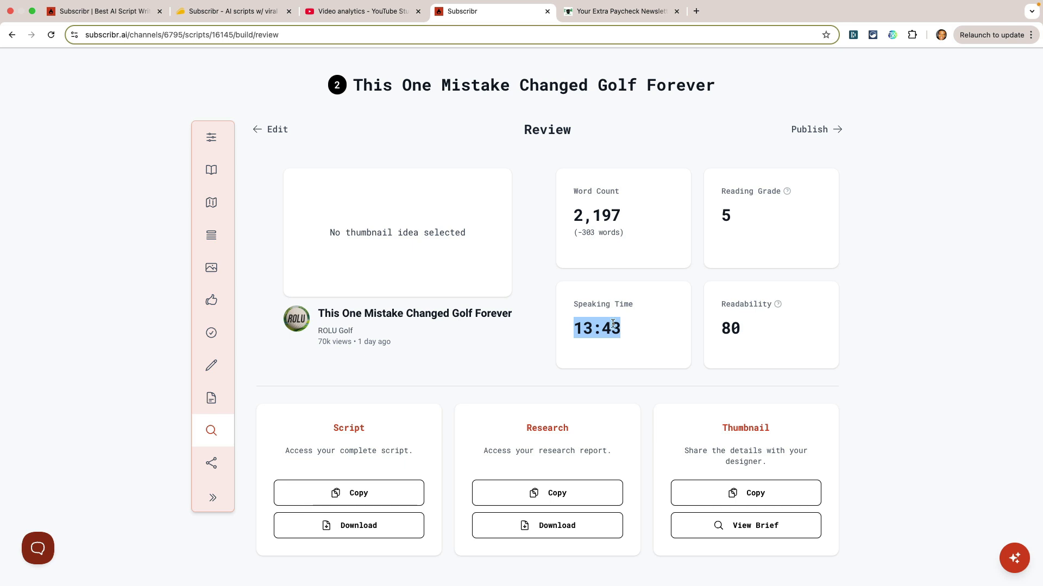
left_click(630, 329)
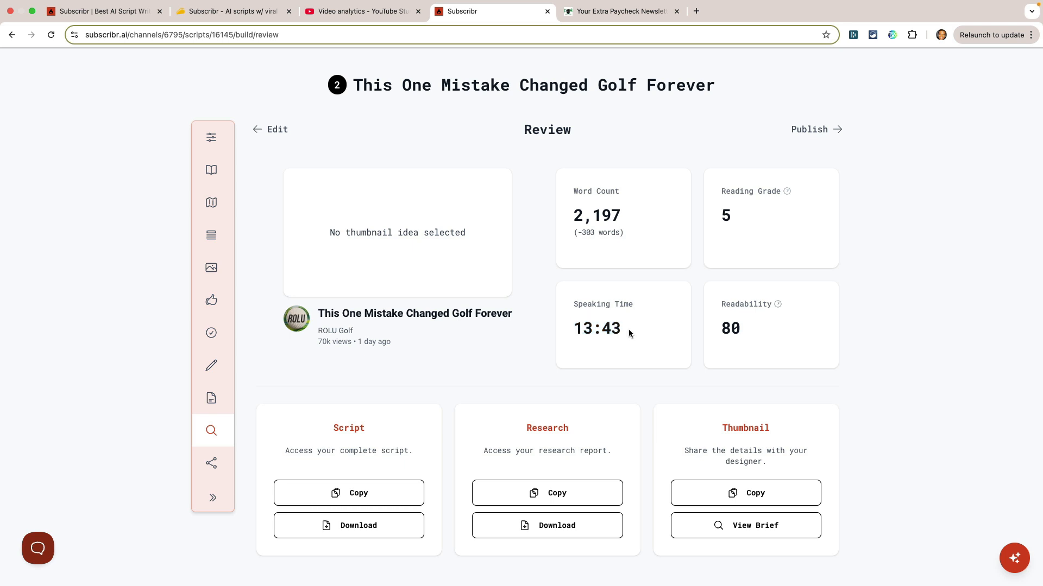
Step: Open the thumbnail design brief for This One Mistake Changed Golf Forever and look through its angle, goals and hook
scroll(598, 361, "down", 3)
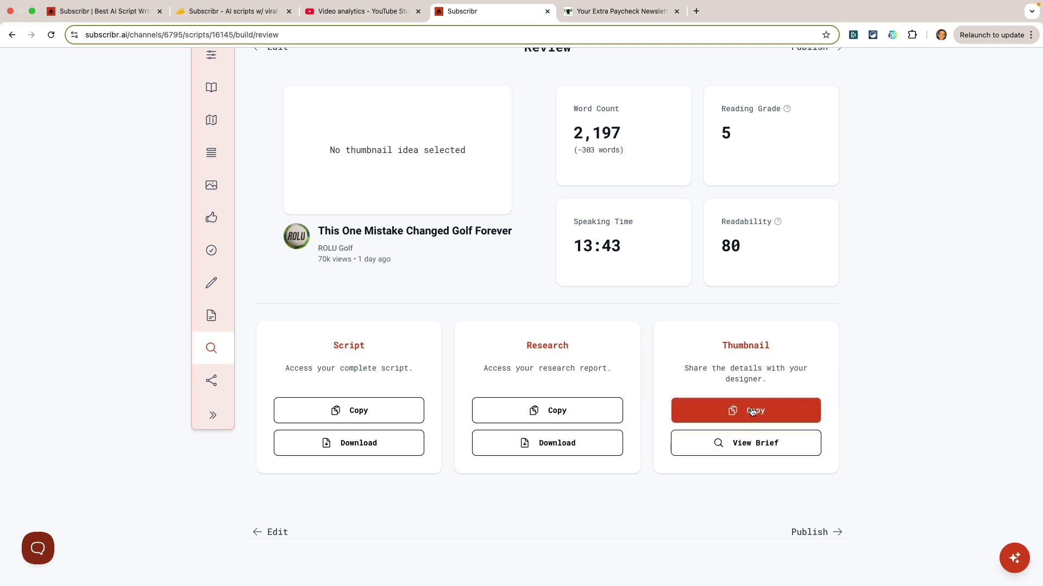
left_click(757, 445)
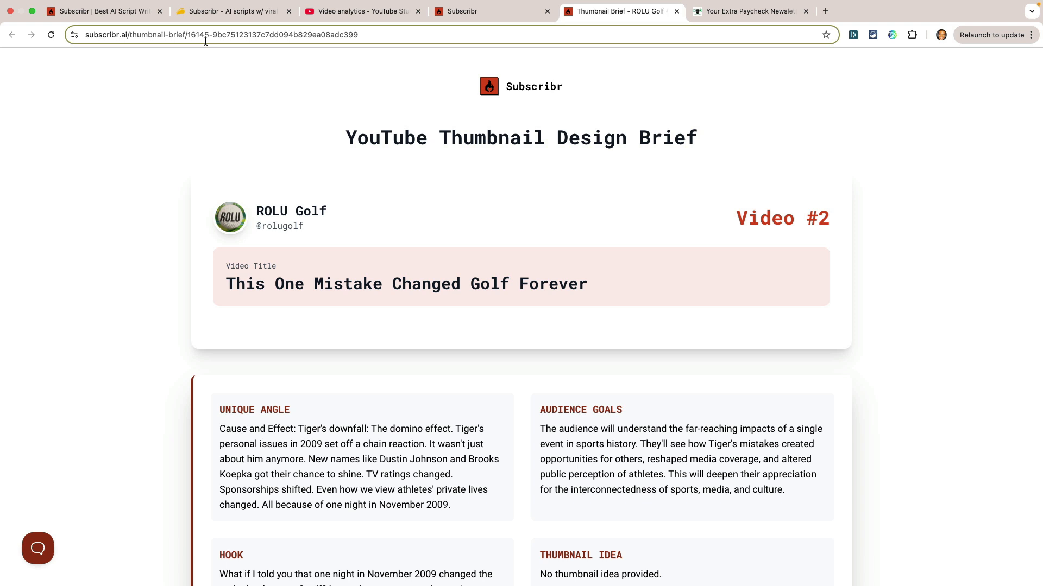
scroll(675, 269, "down", 3)
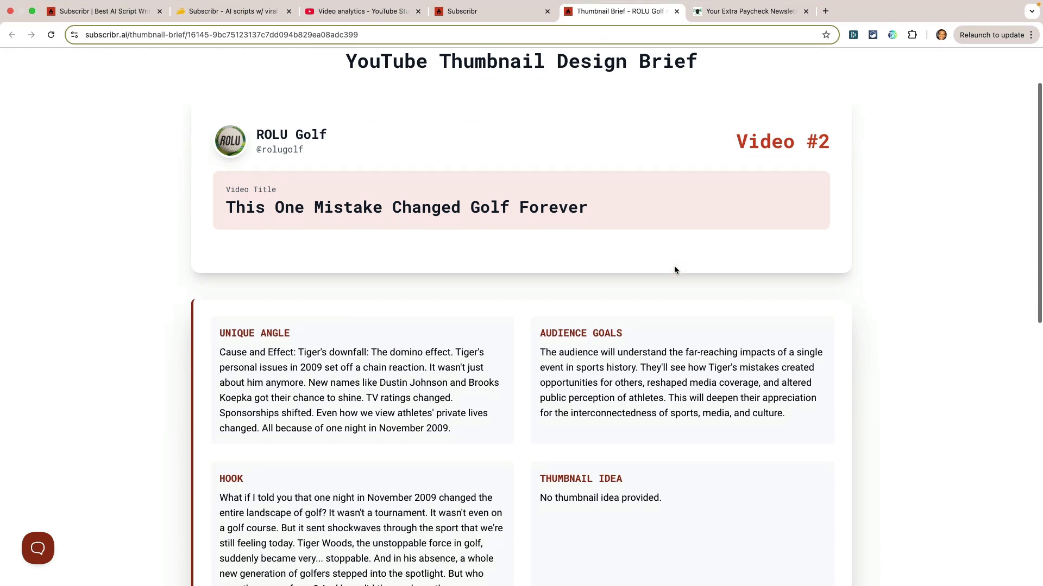
scroll(675, 270, "up", 3)
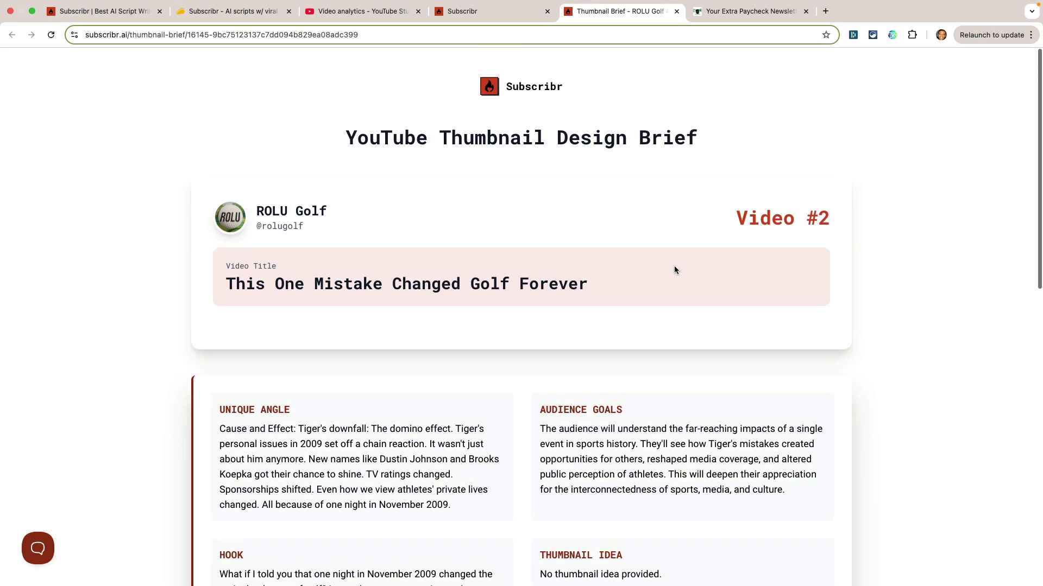
Step: Examine the thumbnail brief's video title, unique angle, audience goals and hook for This One Mistake Changed Golf Forever
scroll(675, 270, "down", 1)
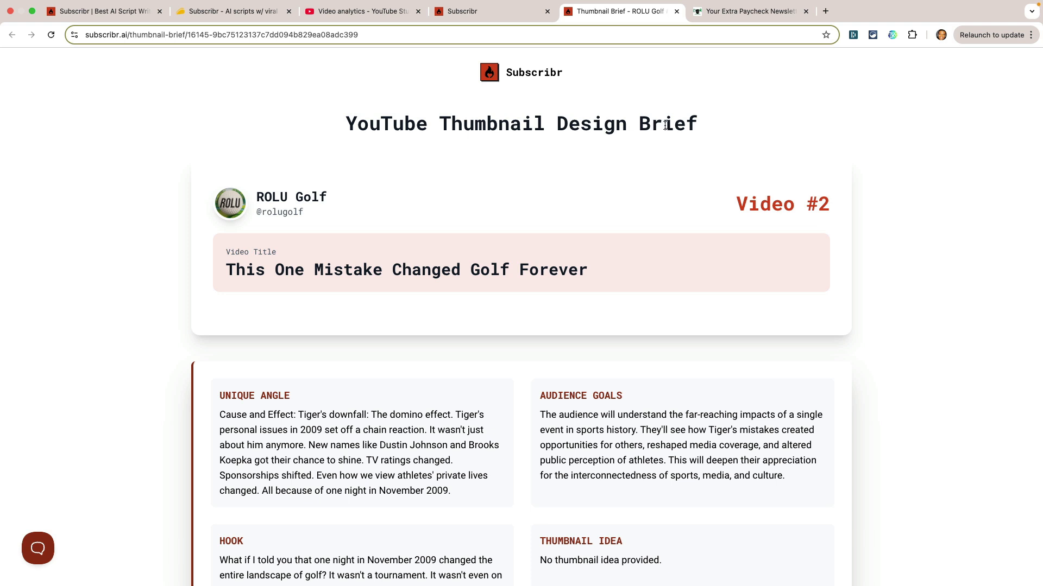
scroll(668, 139, "down", 3)
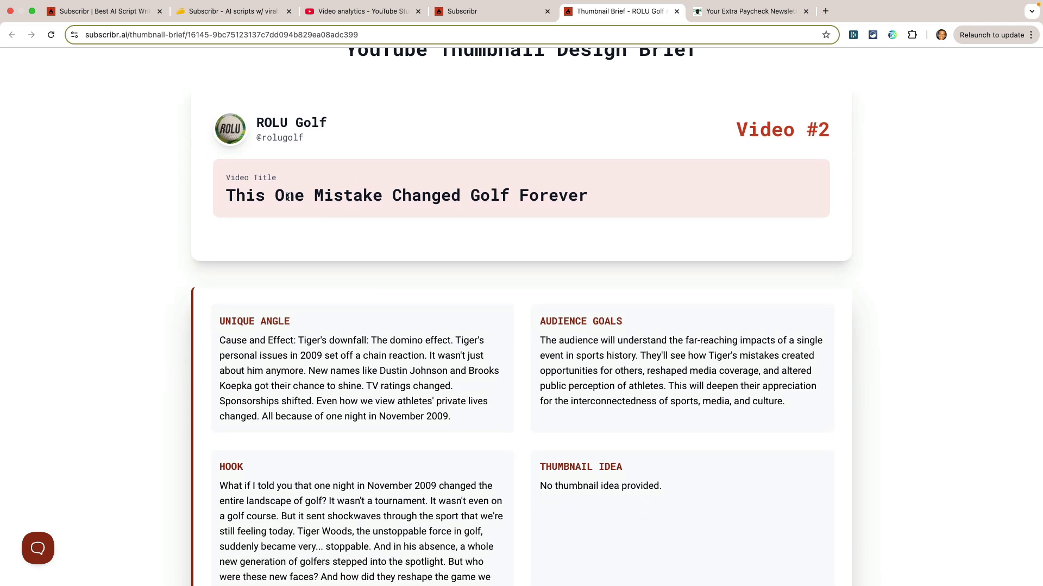
left_click_drag(608, 194, 251, 192)
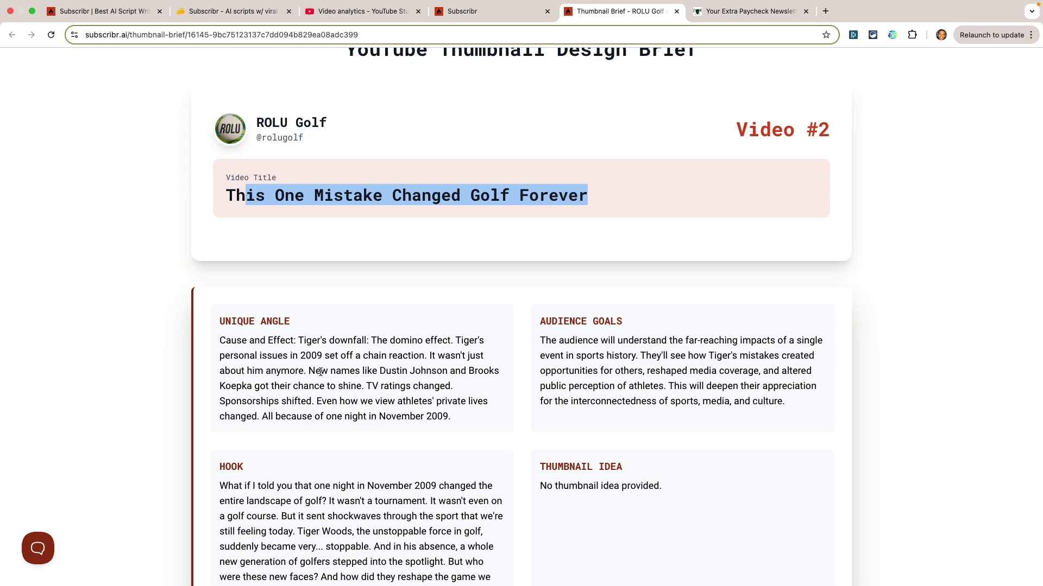
scroll(321, 371, "down", 5)
double_click(241, 116)
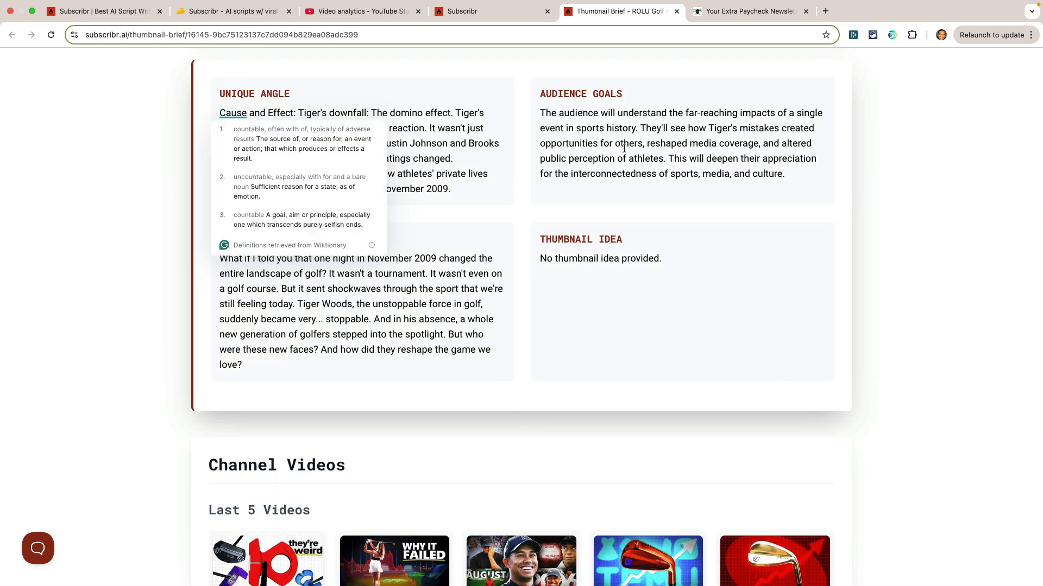
double_click(702, 144)
left_click(664, 139)
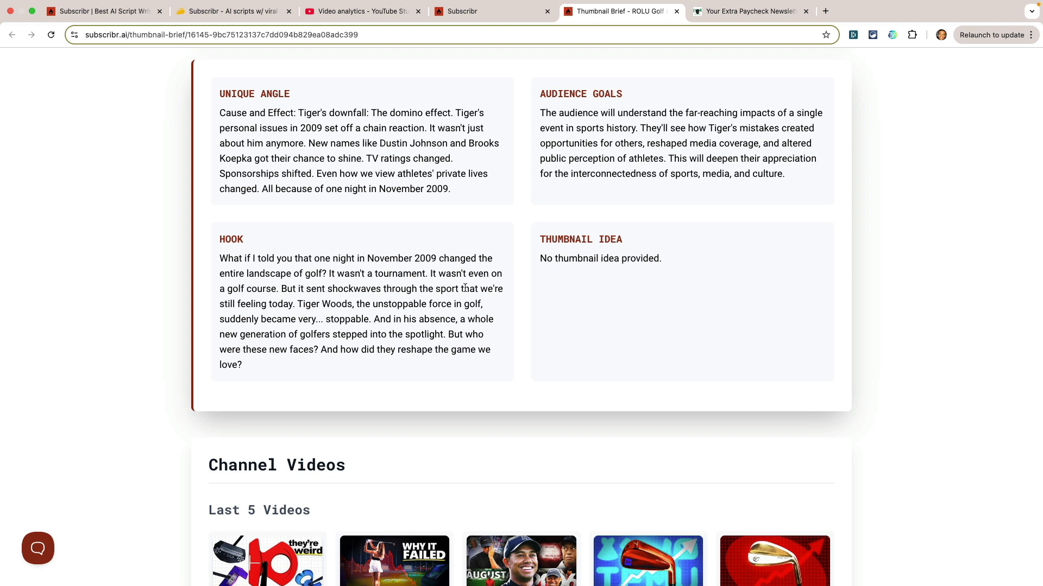
Step: Look over the channel's last five and top five videos in the thumbnail brief, and close the brief
scroll(465, 287, "down", 5)
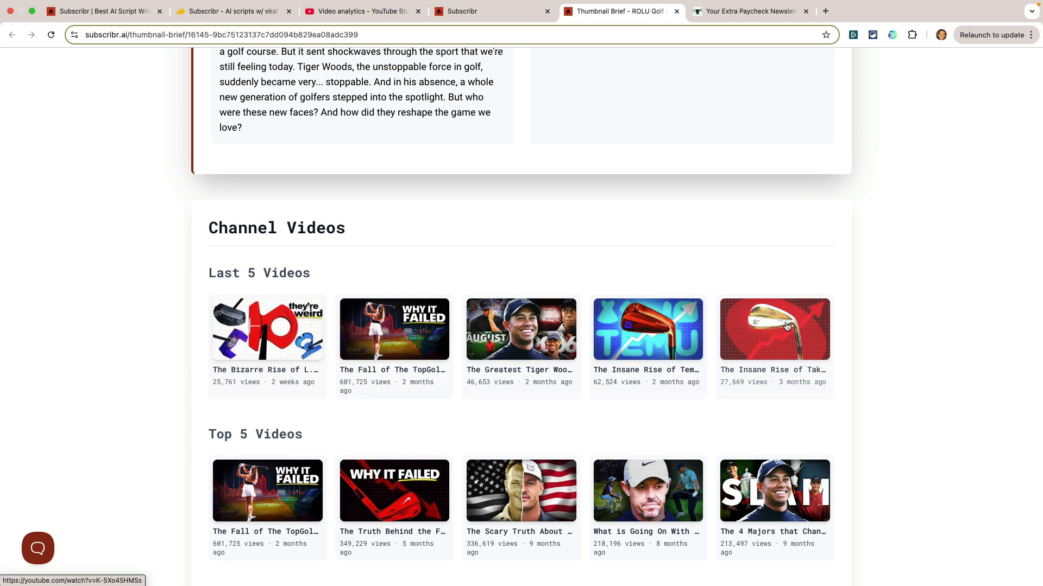
scroll(533, 429, "down", 3)
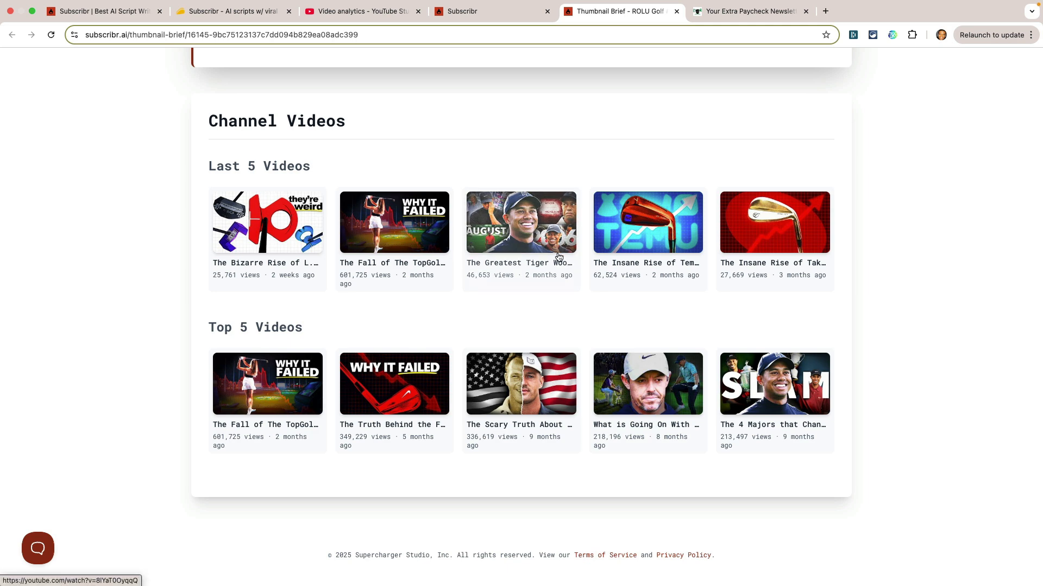
scroll(542, 317, "up", 15)
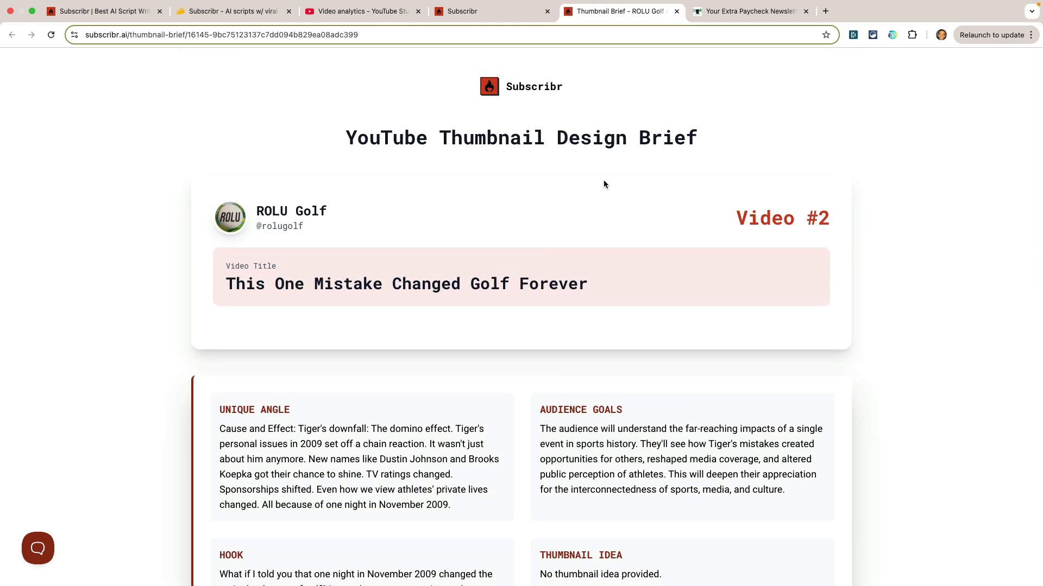
left_click(677, 24)
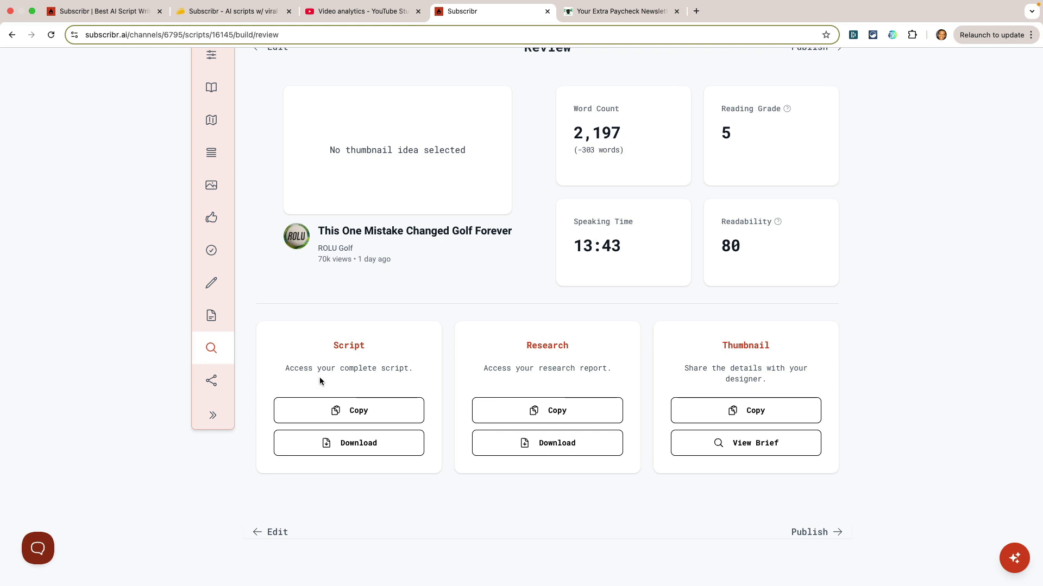
Step: Open the script's Publish stage and look over its title, description and tags sections
left_click(212, 380)
scroll(595, 375, "down", 3)
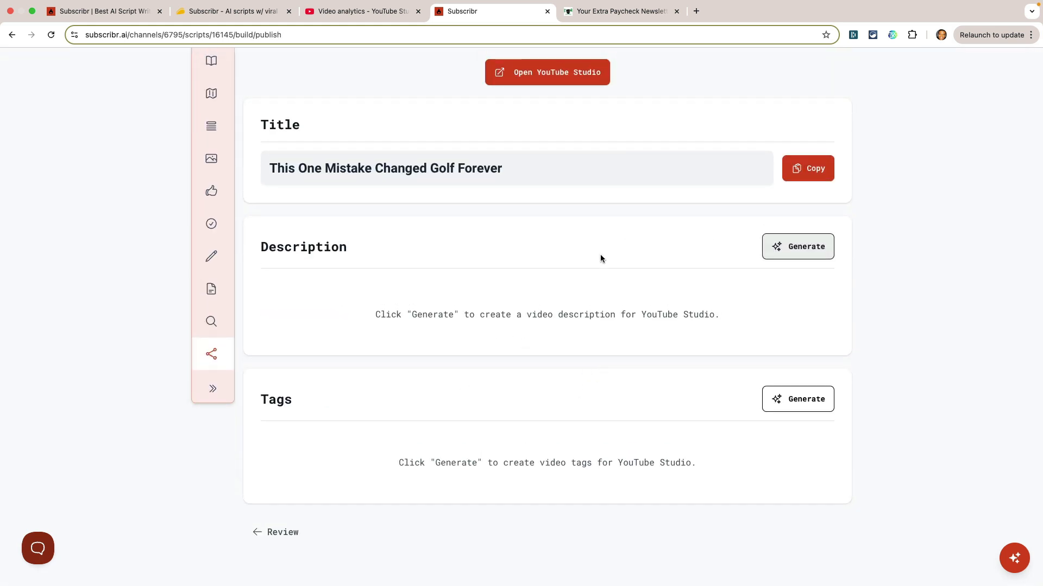
scroll(848, 379, "down", 1)
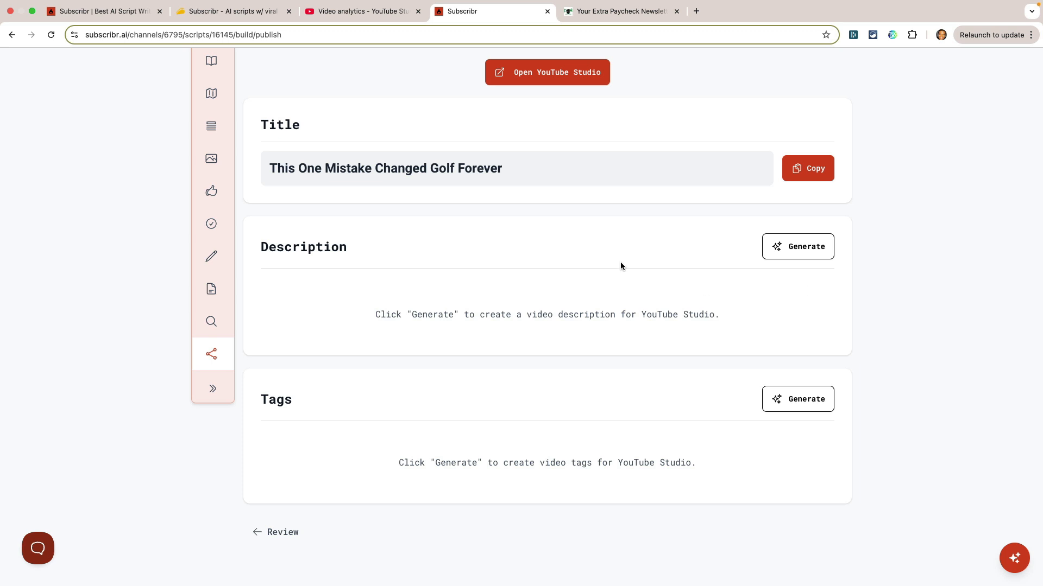
scroll(620, 261, "up", 5)
scroll(363, 330, "down", 3)
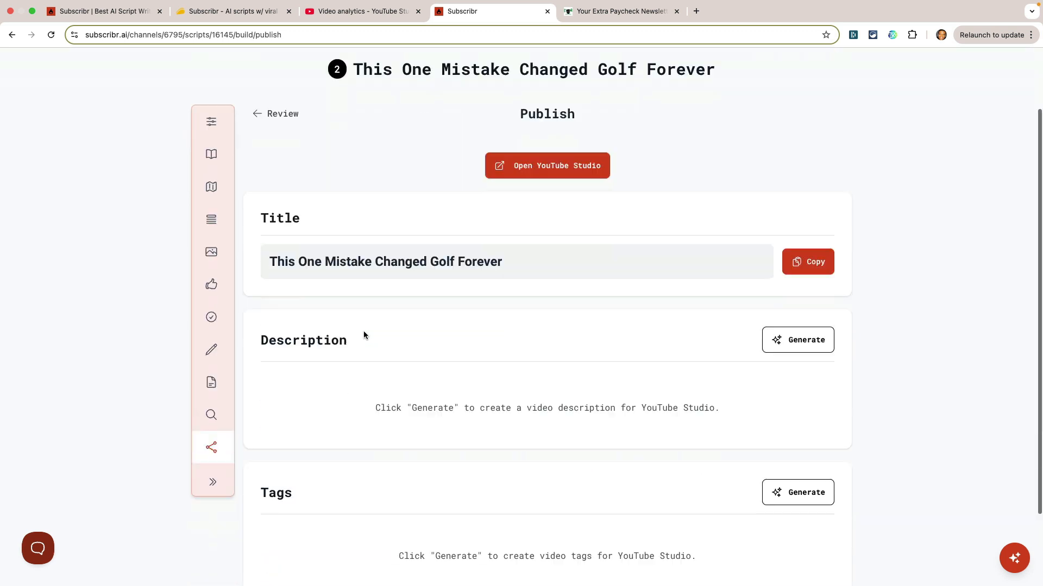
scroll(363, 333, "down", 2)
scroll(363, 332, "up", 4)
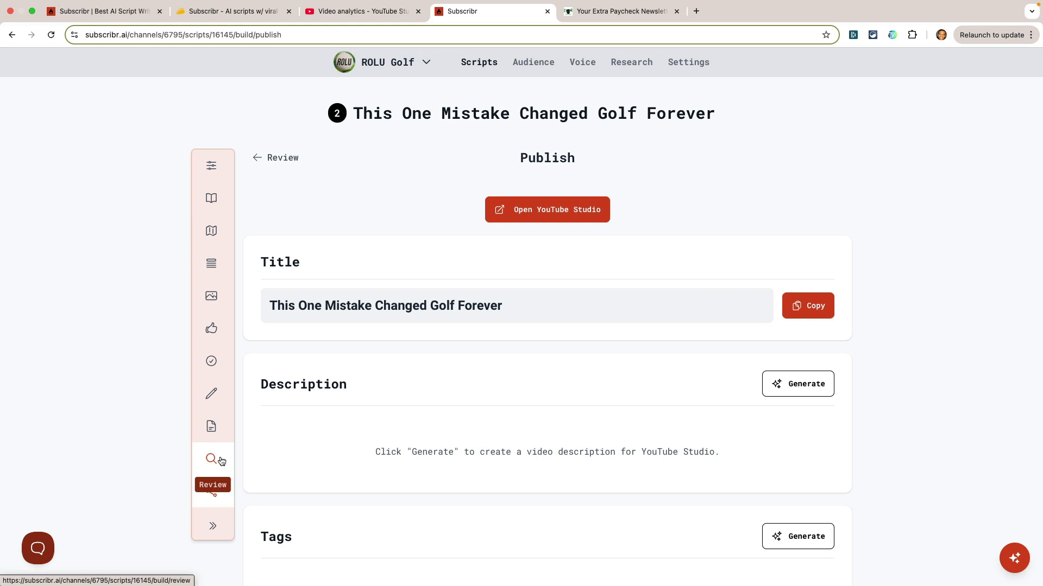
Step: Check the published video's audience retention curve in YouTube Studio, and return to the Publish stage in Subscribr
left_click(341, 16)
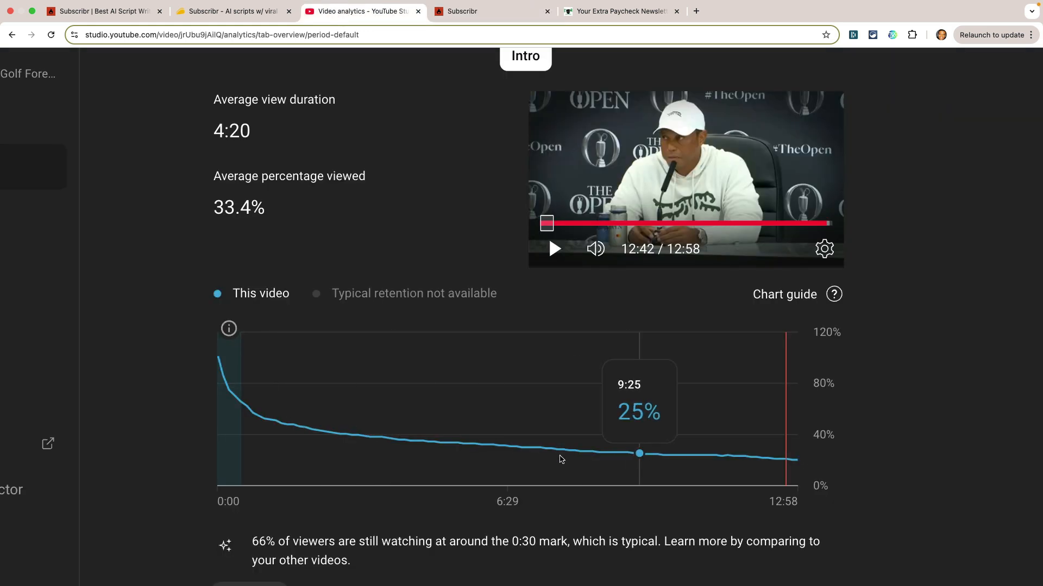
mouse_move(342, 434)
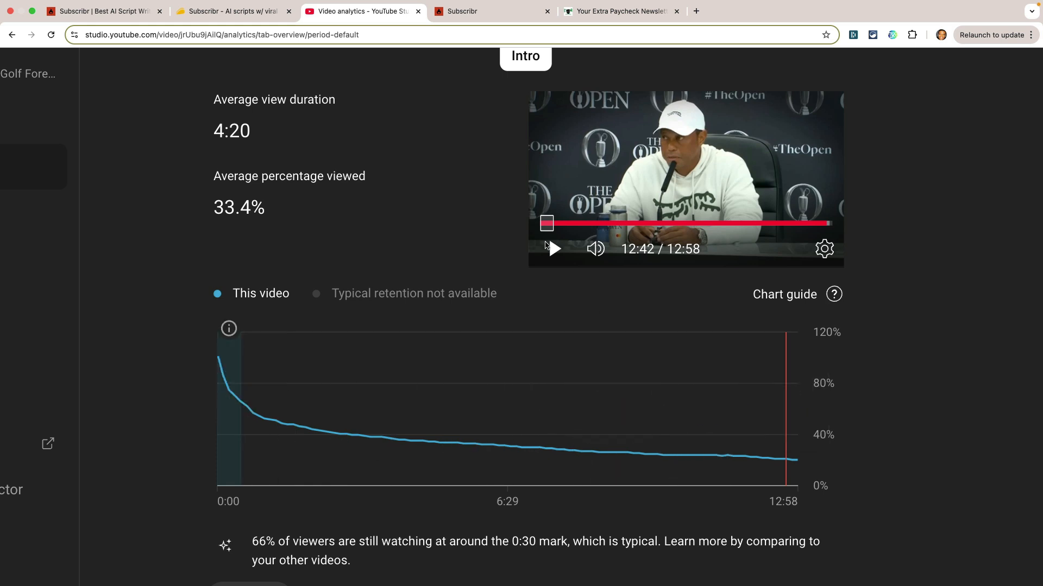
left_click(491, 11)
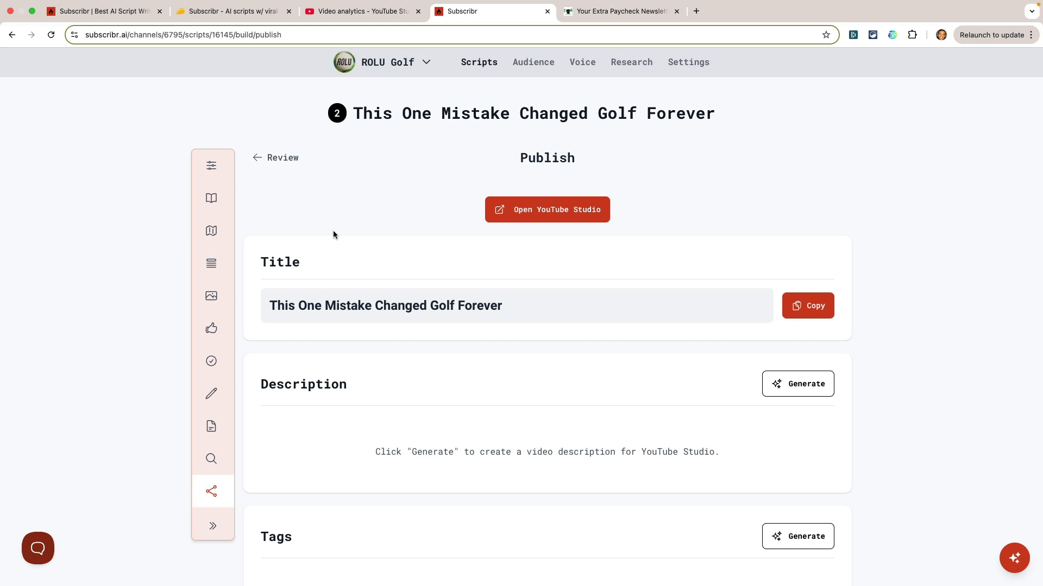
Step: Switch to the Your Extra Paycheck newsletter signup page and view it
left_click(591, 18)
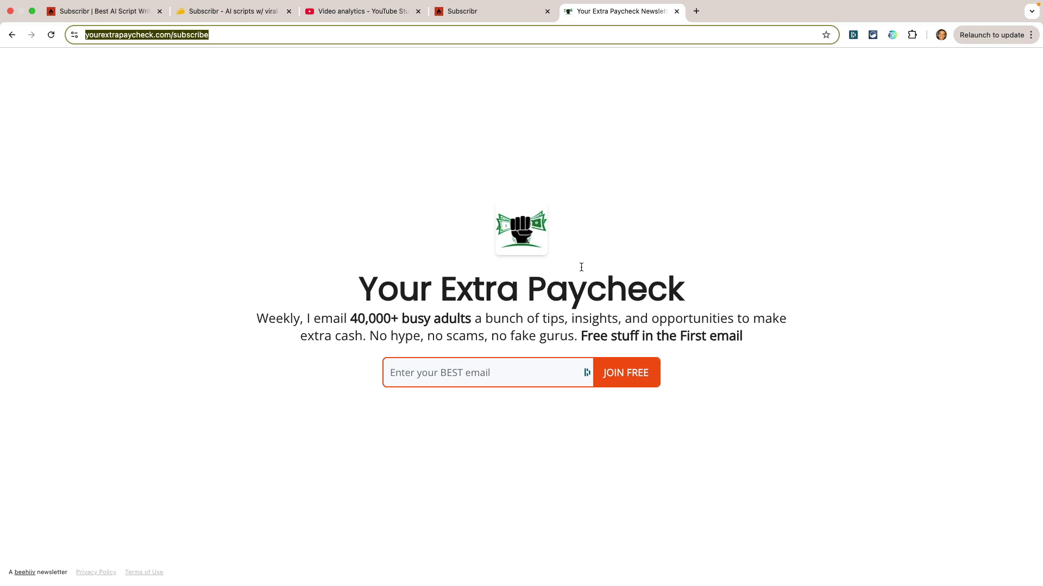
left_click(518, 264)
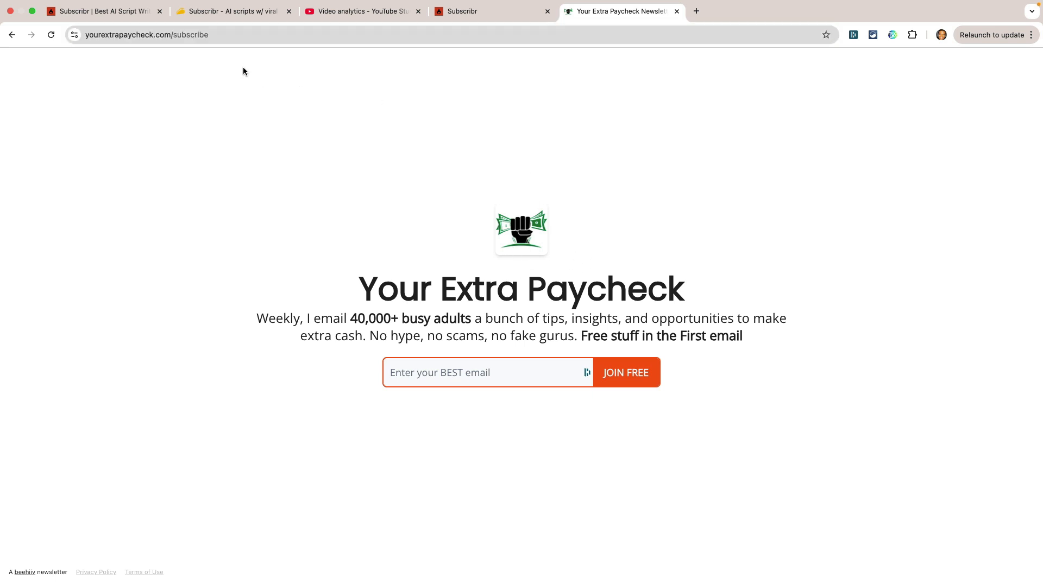
Step: Switch to Subscribr's AppSumo page and compare the credits, channels, users and features of License Tiers 1 to 7
left_click(228, 17)
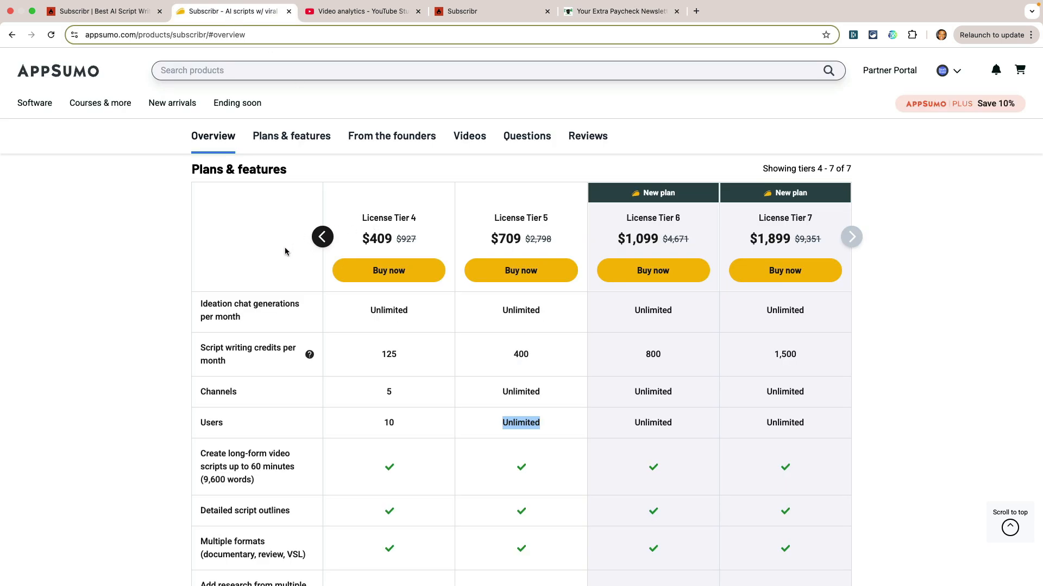
left_click(322, 238)
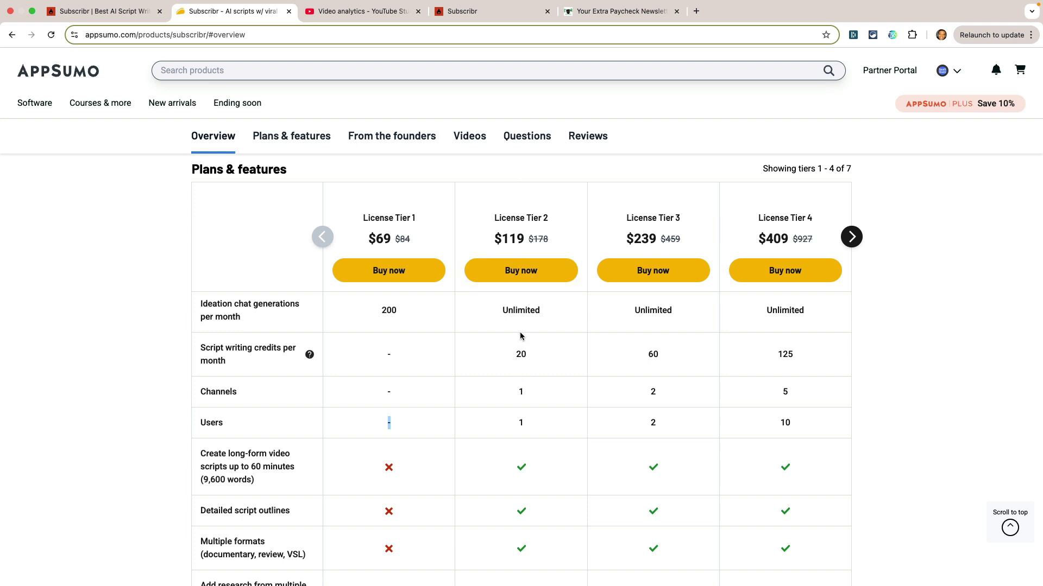
scroll(412, 401, "down", 3)
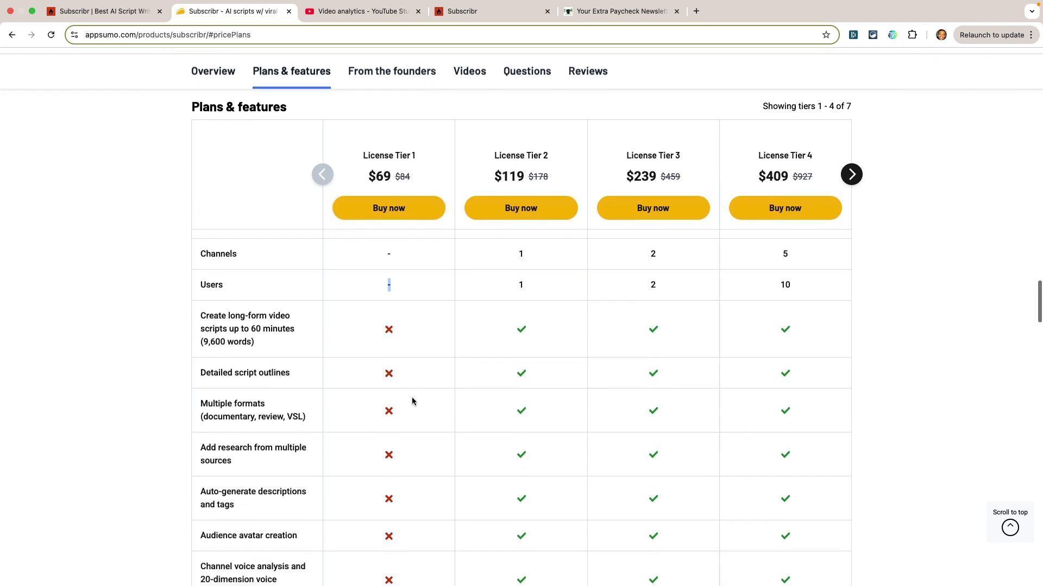
scroll(412, 401, "up", 3)
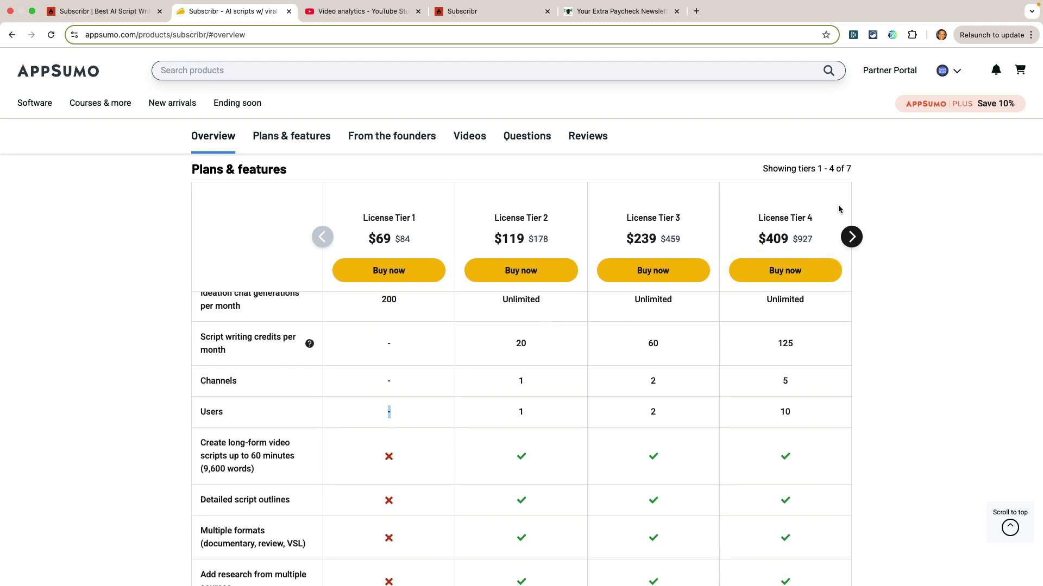
left_click(851, 237)
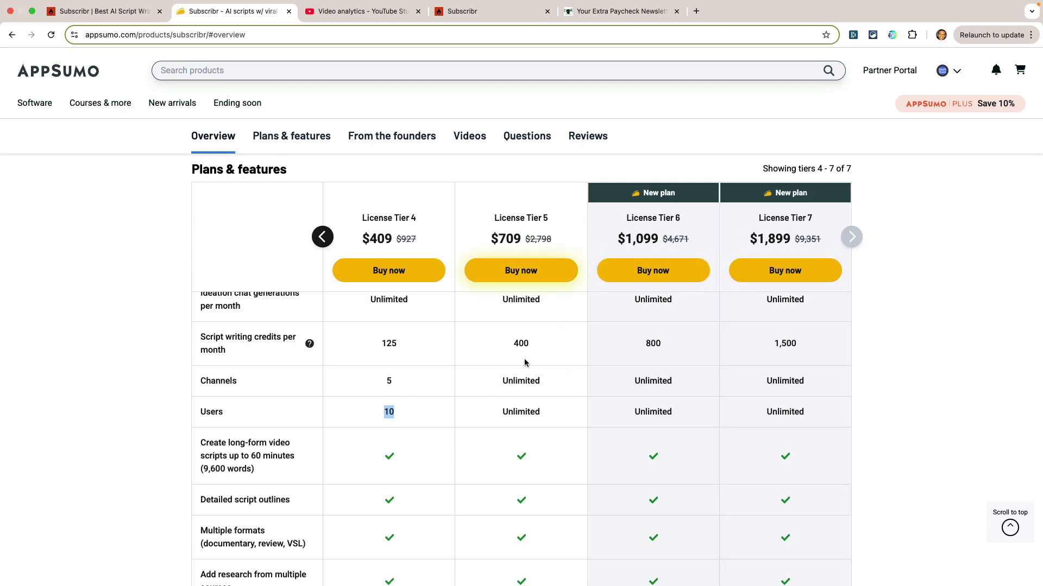
left_click(543, 396)
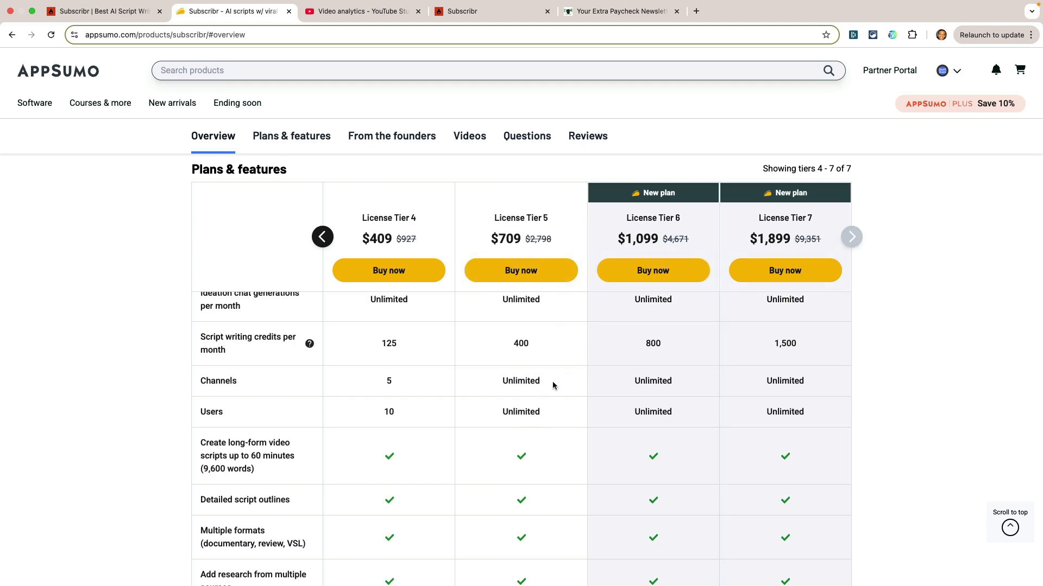
scroll(514, 356, "up", 20)
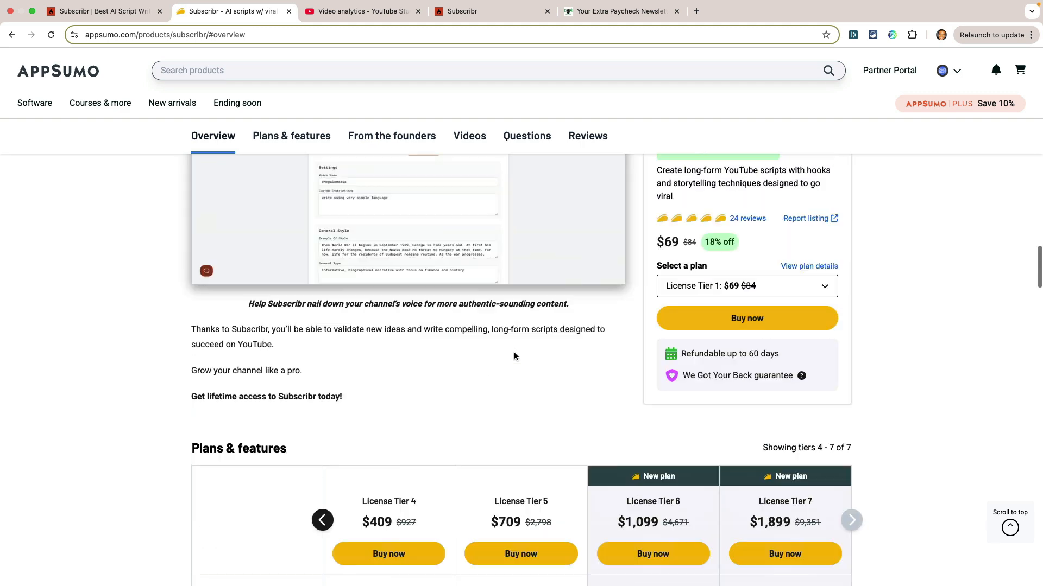